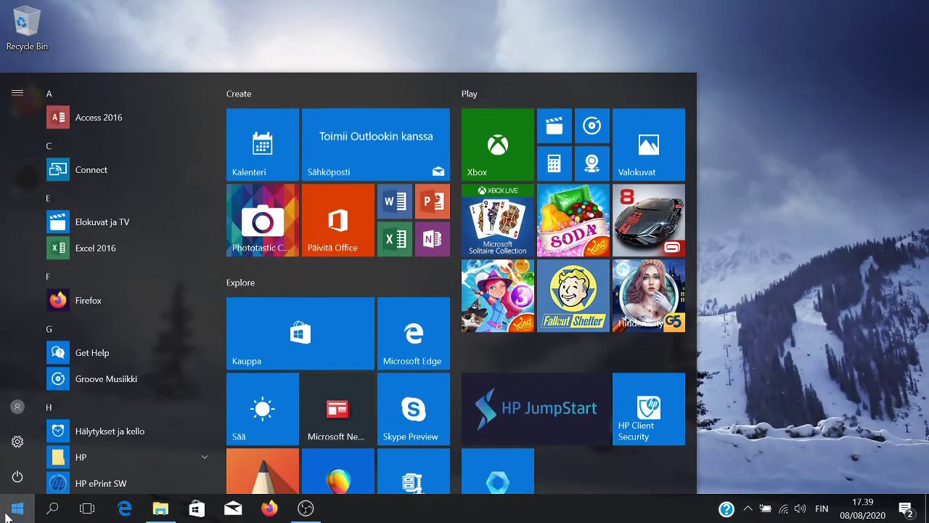
Open Disk Management and inspect the Windows (C:) and 980 MB recovery partitions on Disk 0.
{"action": "type", "text": "forma"}
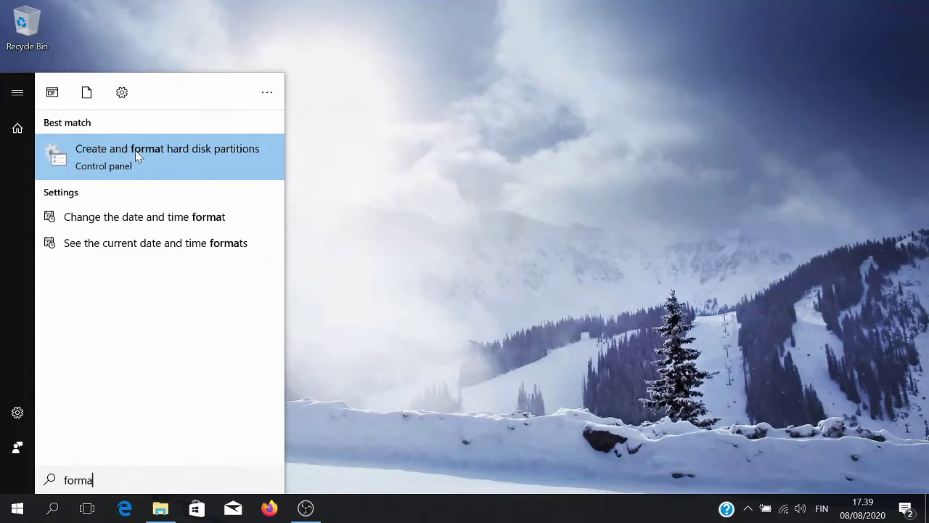
{"action": "left_click", "coordinate": [135, 151]}
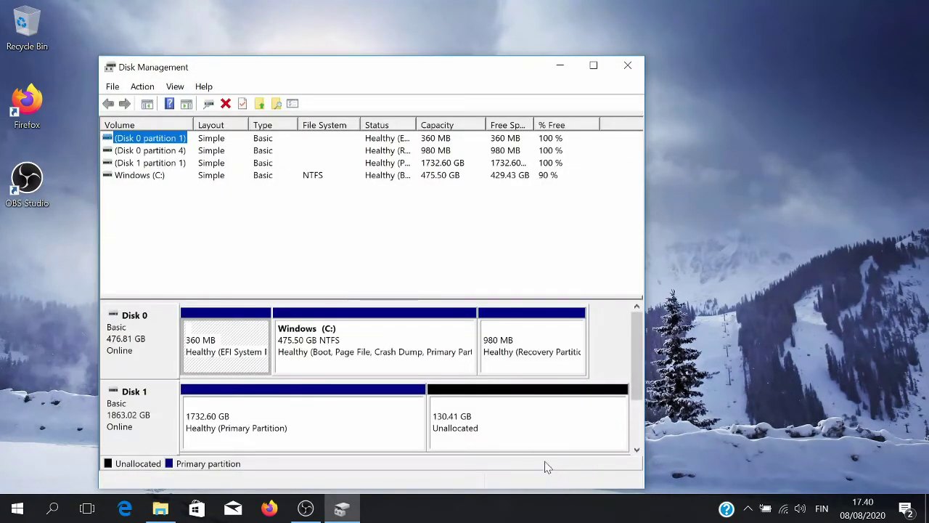
{"action": "left_click", "coordinate": [226, 332]}
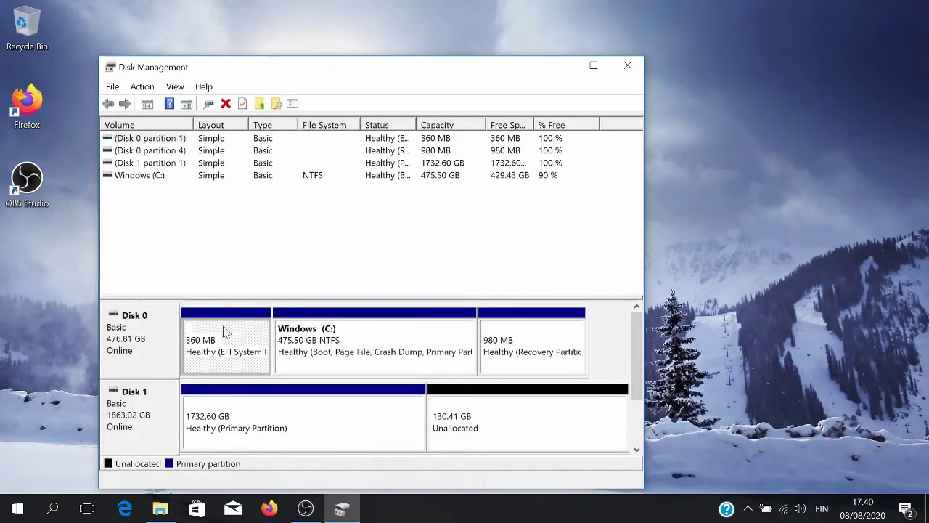
{"action": "left_click", "coordinate": [390, 334]}
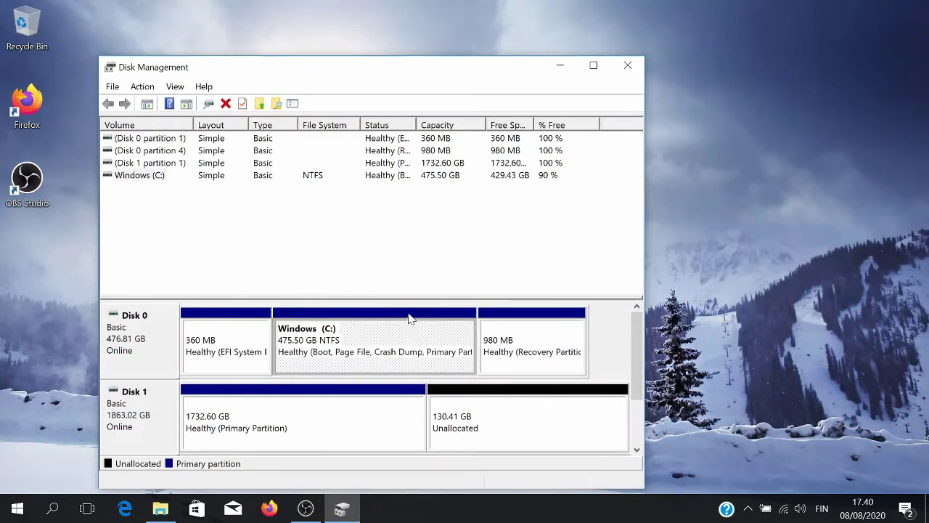
{"action": "left_click", "coordinate": [528, 334]}
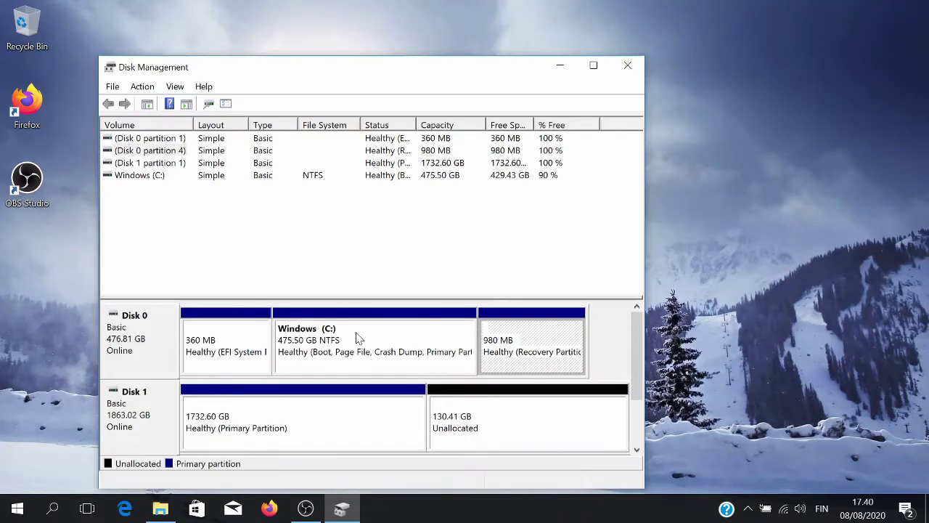
{"action": "left_click", "coordinate": [381, 345]}
{"action": "left_click", "coordinate": [379, 341]}
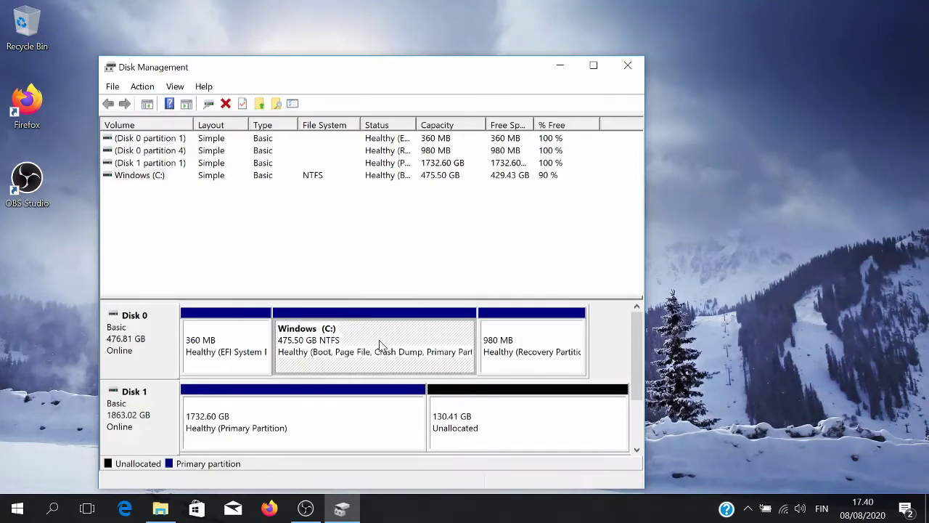
Shrink the Windows (C:) volume by 322633 MB.
{"action": "right_click", "coordinate": [379, 346]}
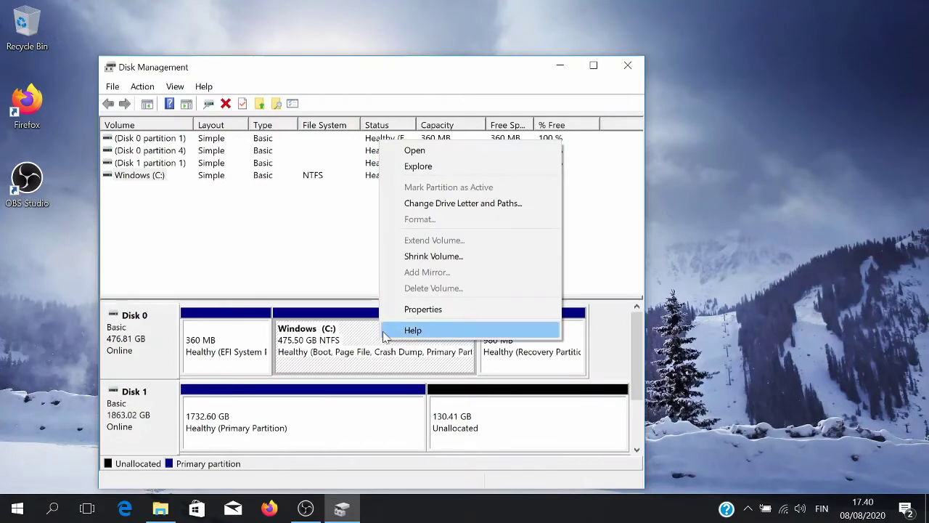
{"action": "left_click", "coordinate": [434, 256]}
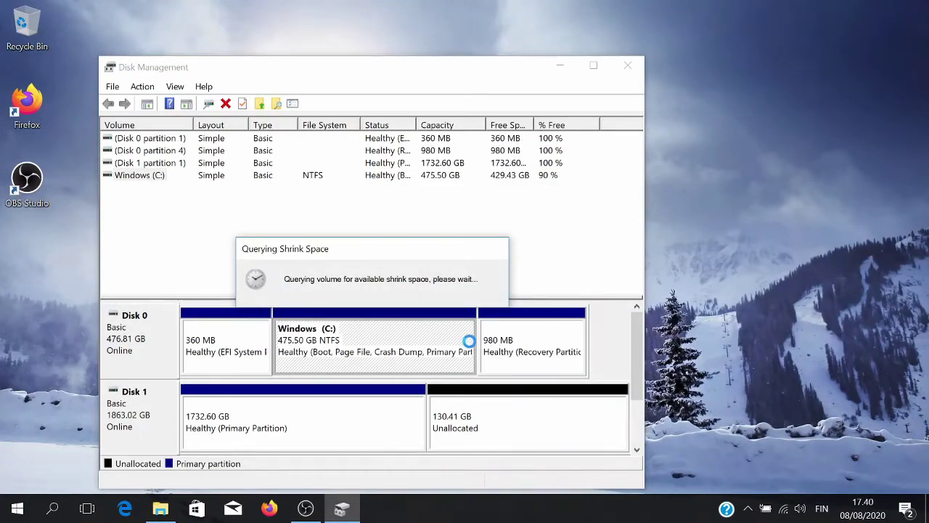
{"action": "left_click", "coordinate": [434, 241]}
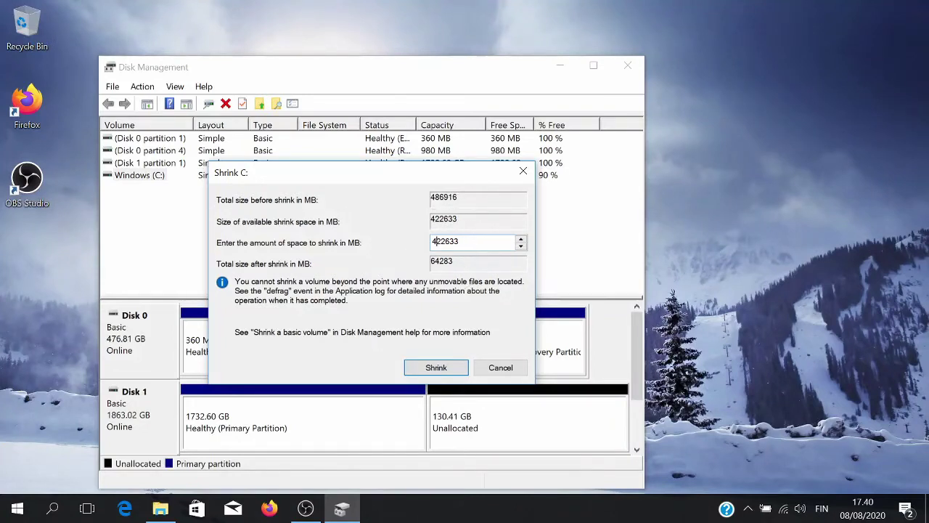
{"action": "key", "text": "BackSpace"}
{"action": "type", "text": "3"}
{"action": "left_click", "coordinate": [444, 368]}
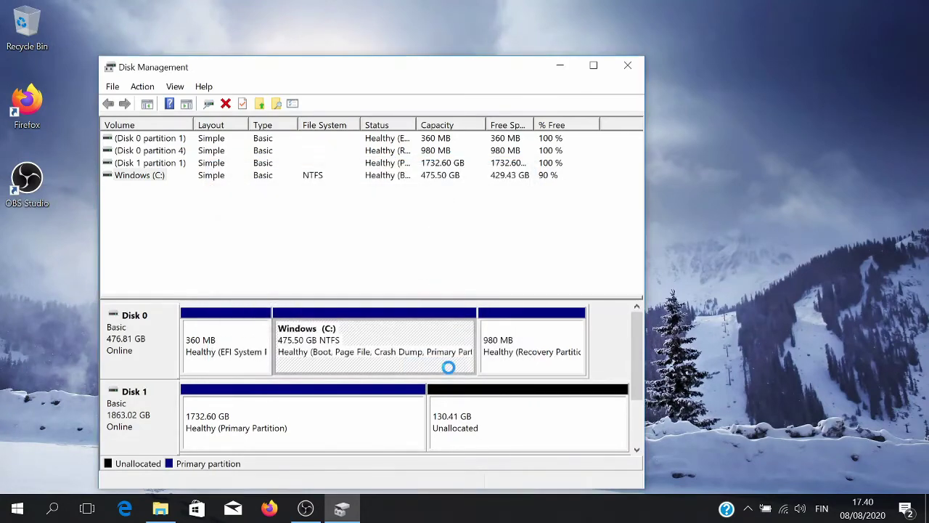
Review the new 315.07 GB unallocated space, then close Disk Management.
{"action": "left_click", "coordinate": [332, 336]}
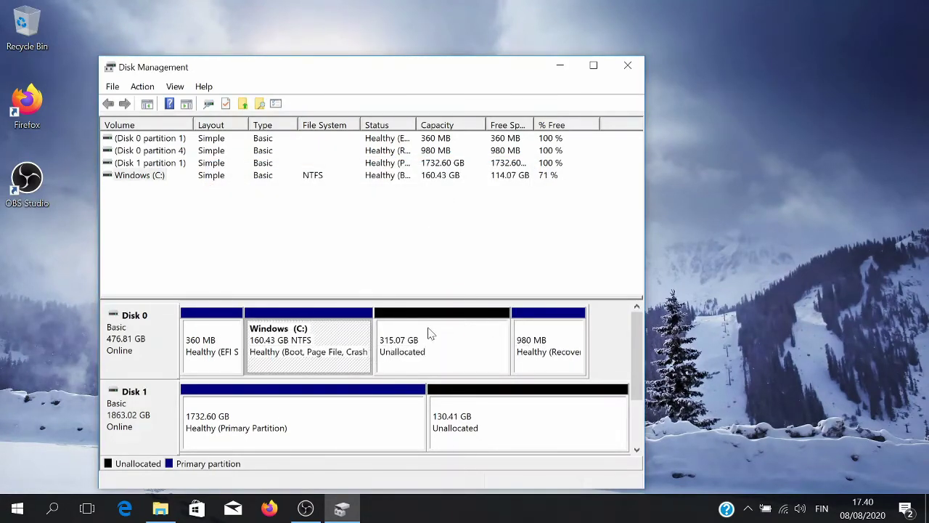
{"action": "left_click", "coordinate": [470, 337]}
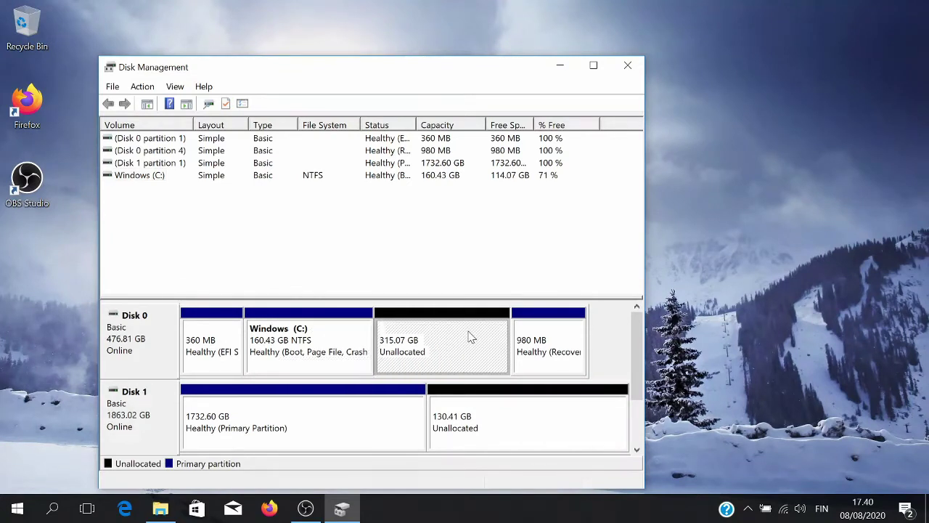
{"action": "right_click", "coordinate": [398, 347]}
{"action": "left_click", "coordinate": [629, 66]}
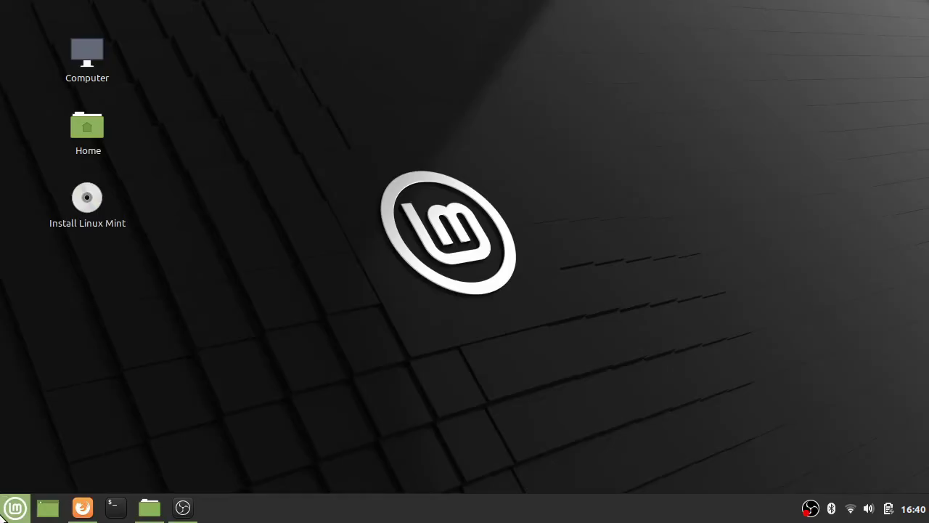
Launch GParted and inspect nvme0n1p3, the 315.07 GiB unallocated space and recovery partition nvme0n1p4.
{"action": "left_click", "coordinate": [4, 511]}
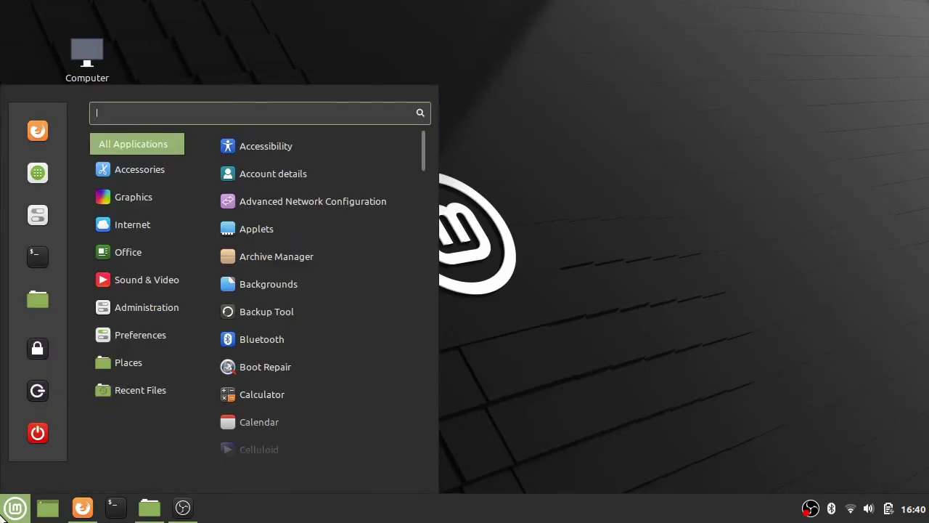
{"action": "type", "text": "gparted"}
{"action": "key", "text": "Return"}
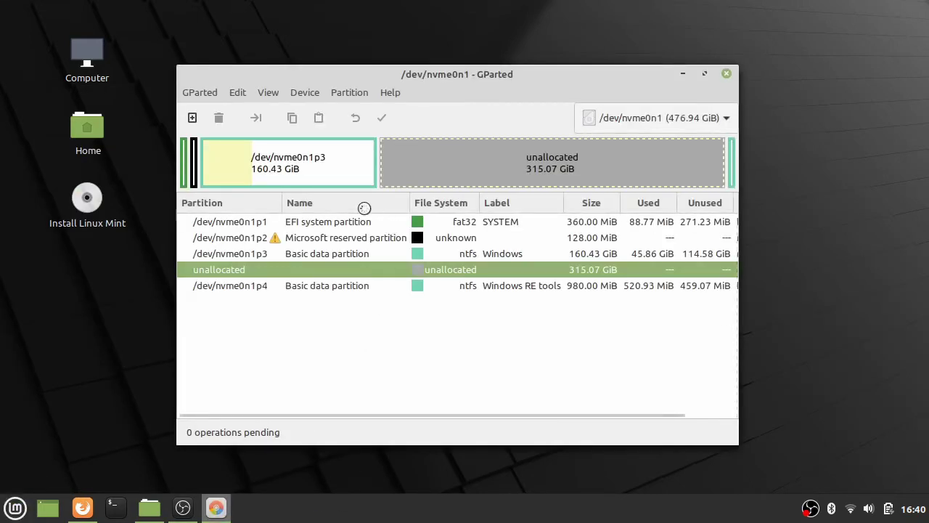
{"action": "left_click", "coordinate": [312, 163]}
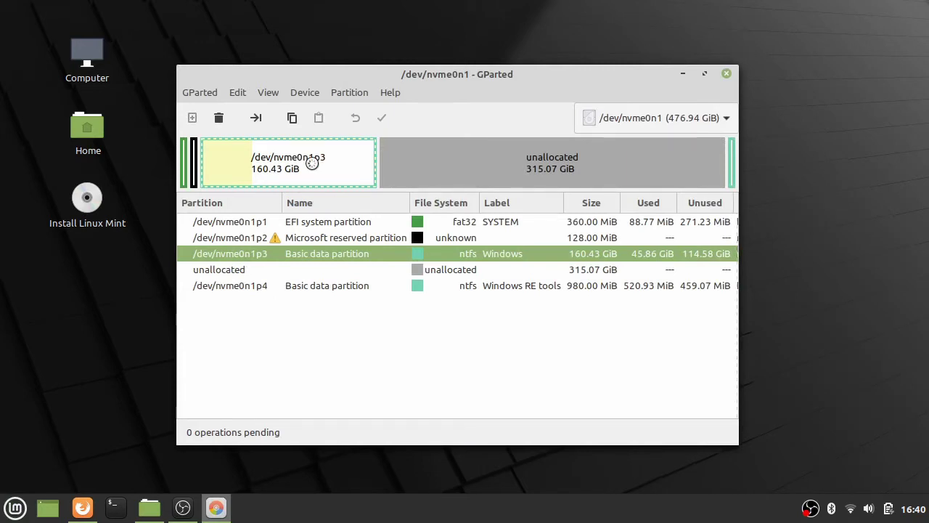
{"action": "left_click", "coordinate": [506, 166]}
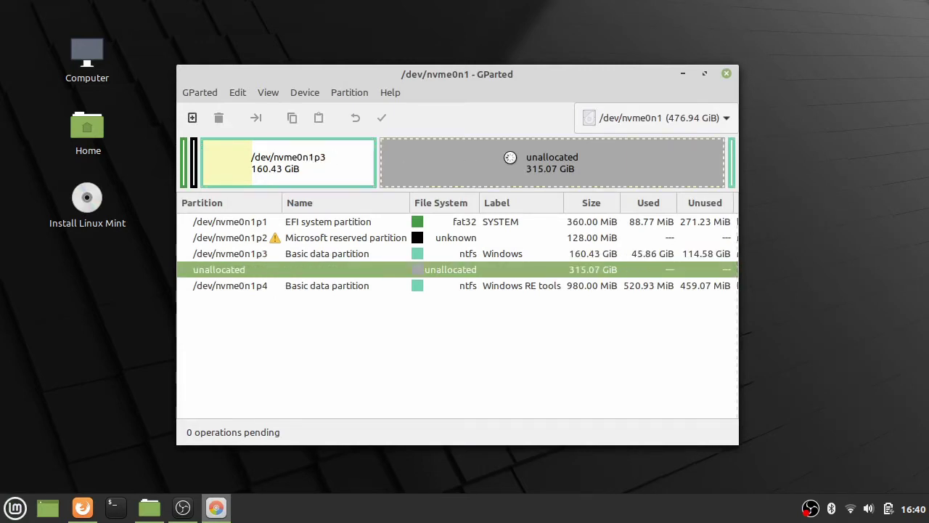
{"action": "left_click", "coordinate": [731, 157]}
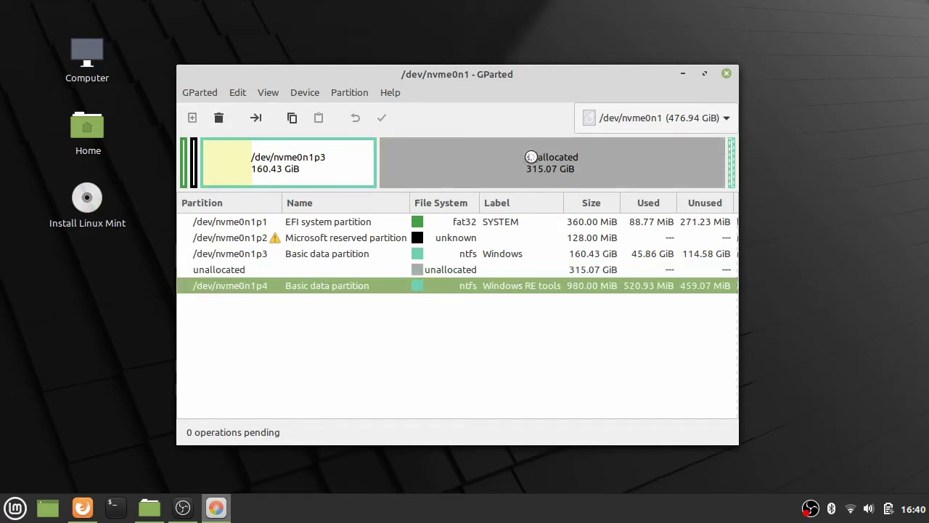
{"action": "left_click", "coordinate": [493, 166]}
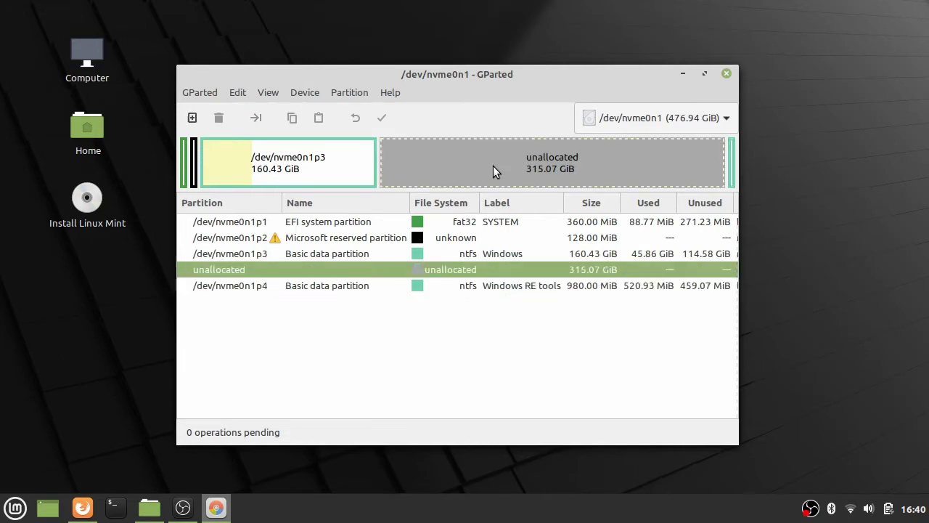
{"action": "right_click", "coordinate": [395, 169]}
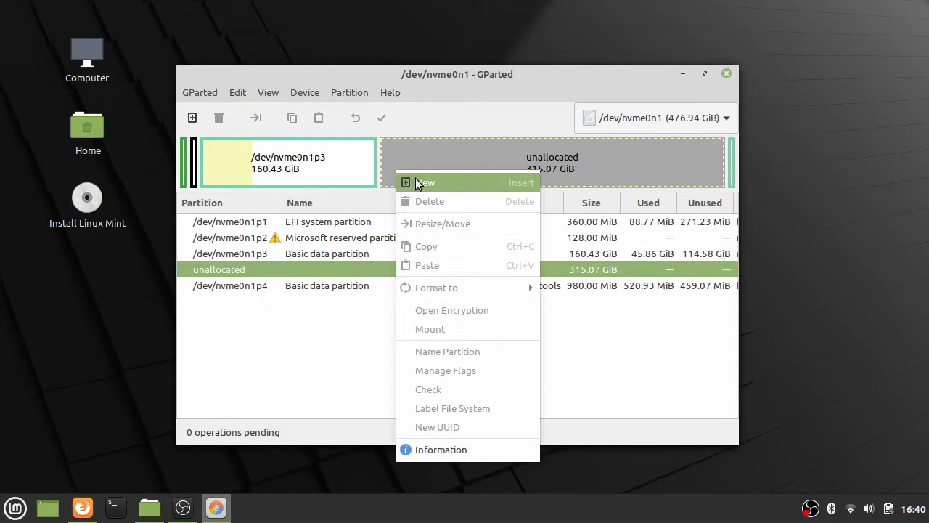
Add a 1024 MiB ext4 partition with name and label 'boot' in the free space.
{"action": "left_click", "coordinate": [417, 183]}
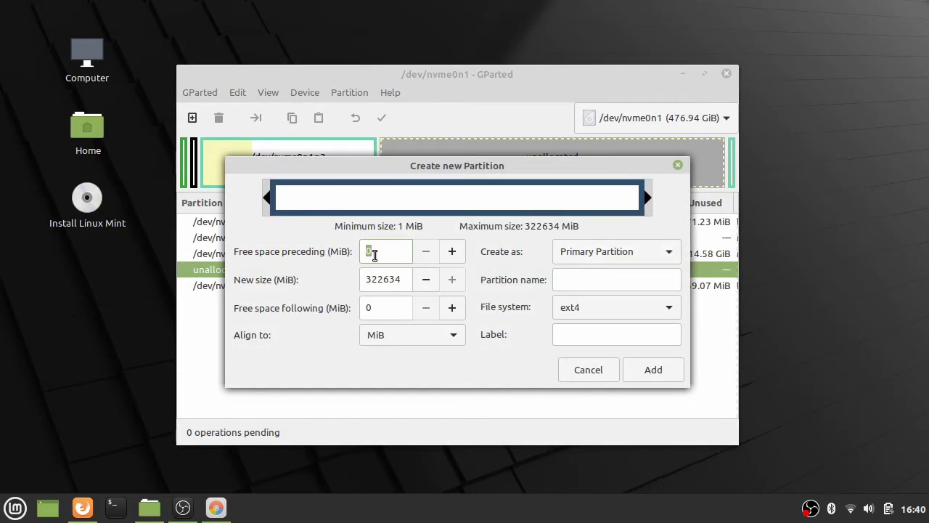
{"action": "double_click", "coordinate": [391, 280]}
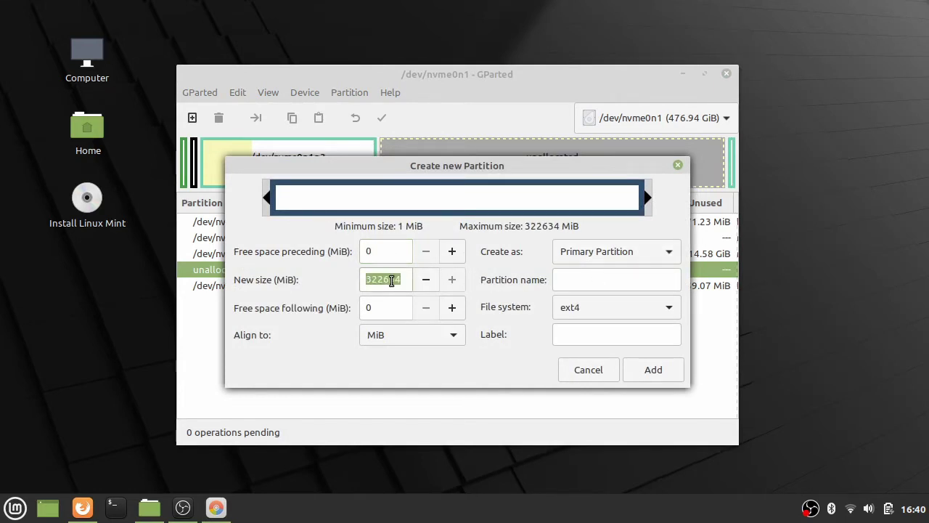
{"action": "type", "text": "12"}
{"action": "key", "text": "BackSpace"}
{"action": "type", "text": "024"}
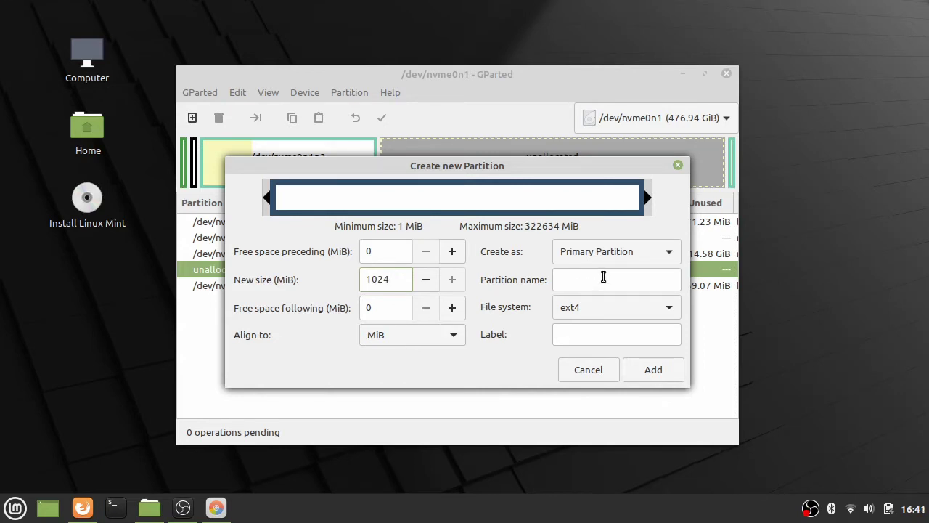
{"action": "left_click", "coordinate": [603, 277]}
{"action": "type", "text": "boot"}
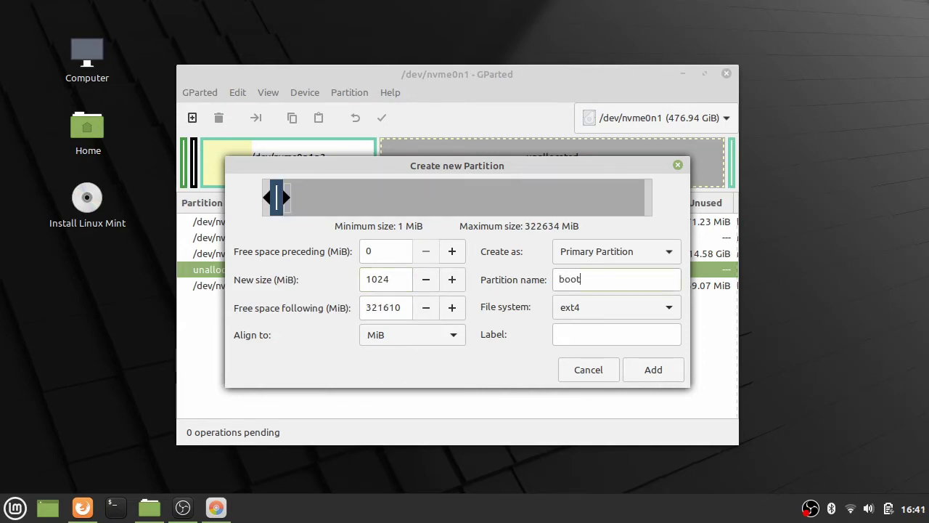
{"action": "left_click", "coordinate": [608, 338]}
{"action": "type", "text": "boot"}
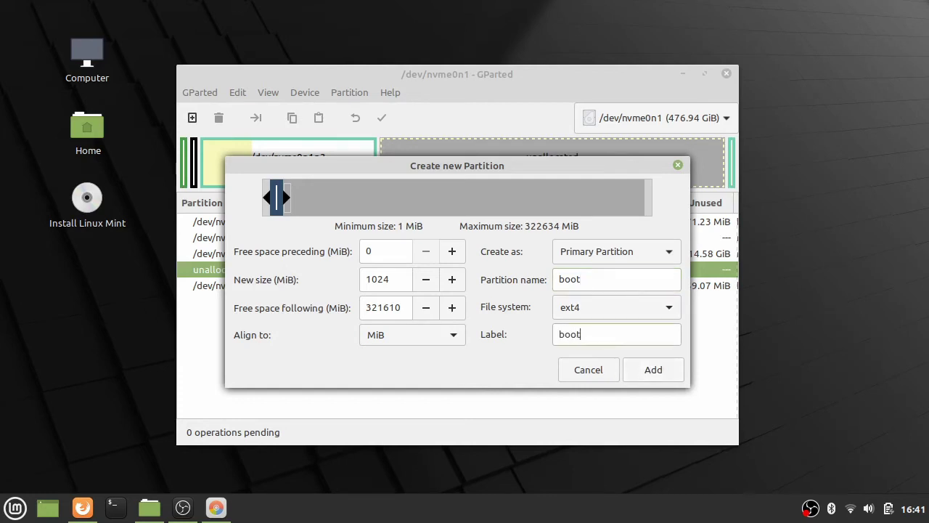
{"action": "left_click", "coordinate": [649, 370]}
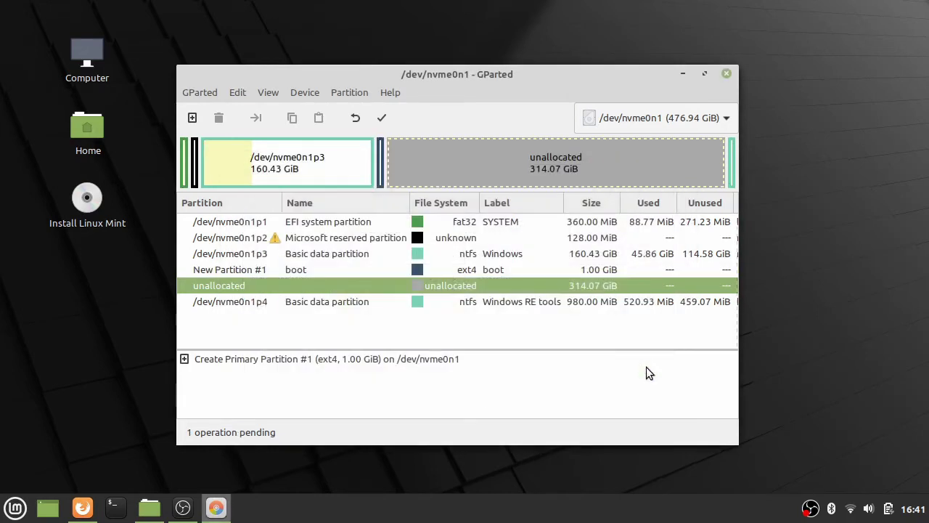
Add an unformatted partition filling the remaining 314.07 GiB of free space.
{"action": "left_click", "coordinate": [381, 152]}
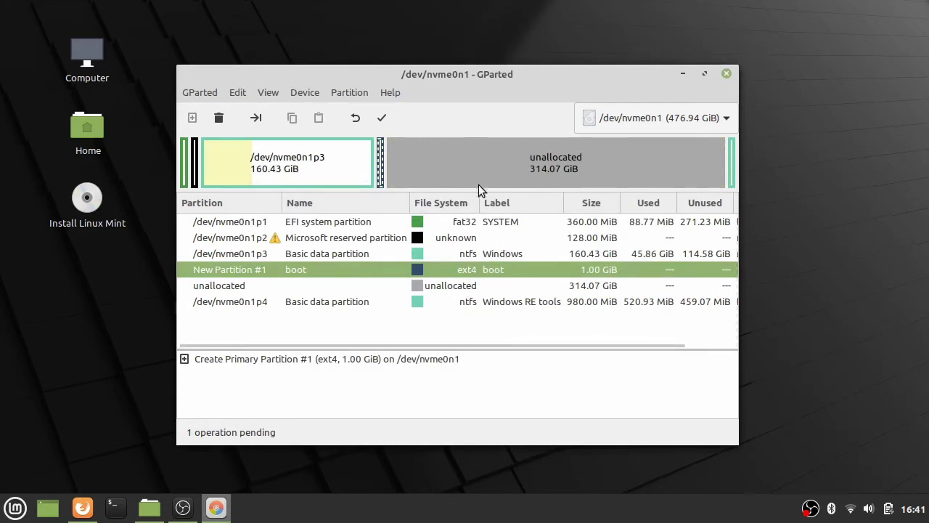
{"action": "left_click", "coordinate": [462, 159]}
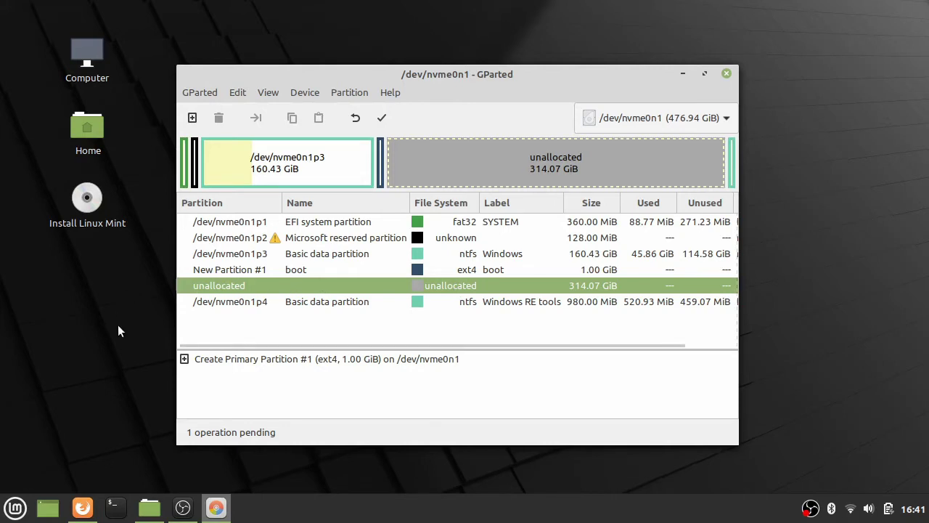
{"action": "right_click", "coordinate": [487, 159]}
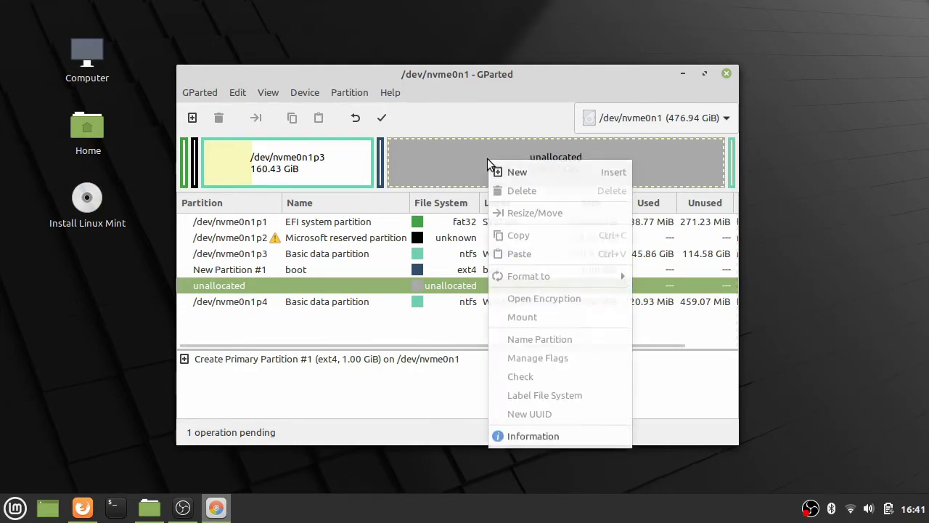
{"action": "left_click", "coordinate": [518, 170]}
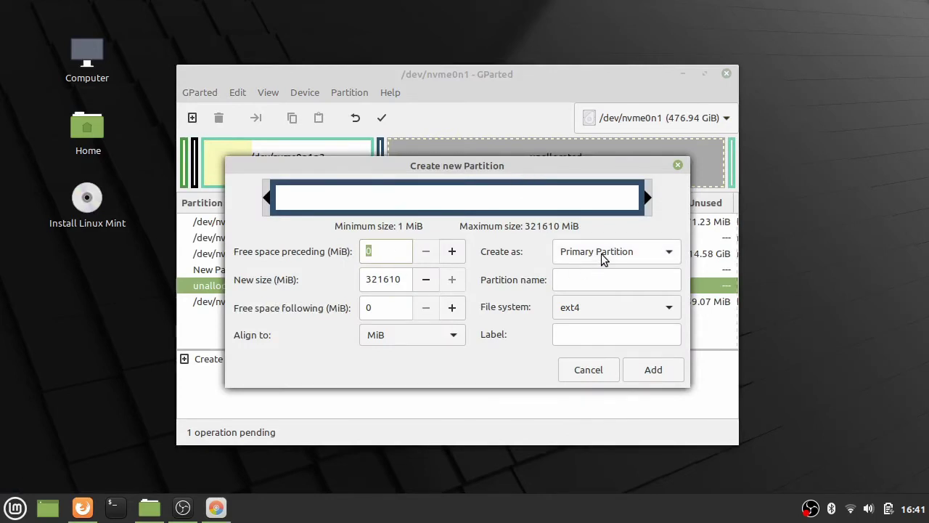
{"action": "left_click", "coordinate": [592, 307]}
{"action": "scroll", "coordinate": [597, 333], "scroll_direction": "down", "scroll_amount": 5}
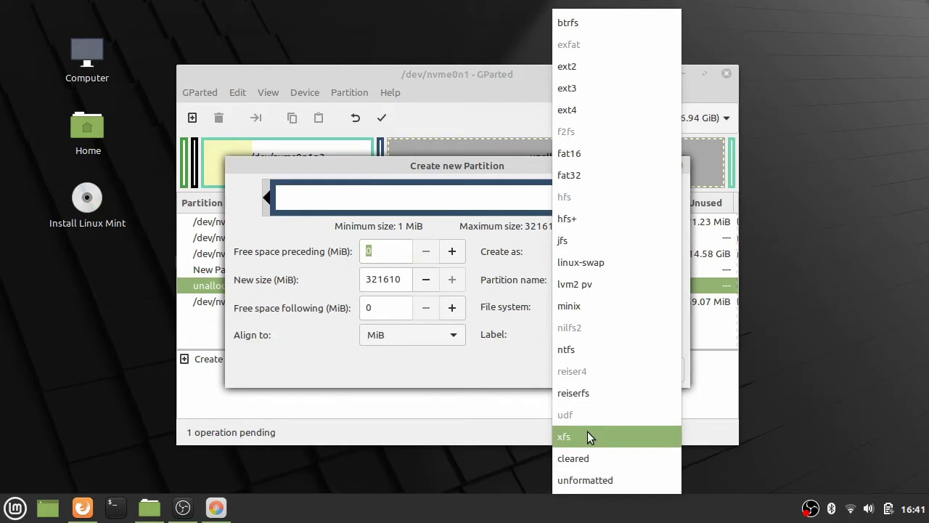
{"action": "left_click", "coordinate": [589, 481]}
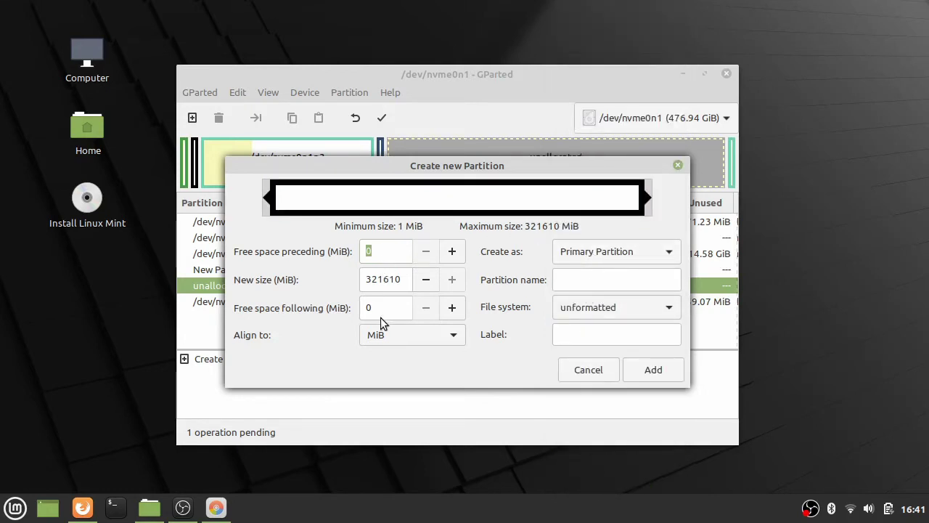
{"action": "left_click", "coordinate": [653, 369]}
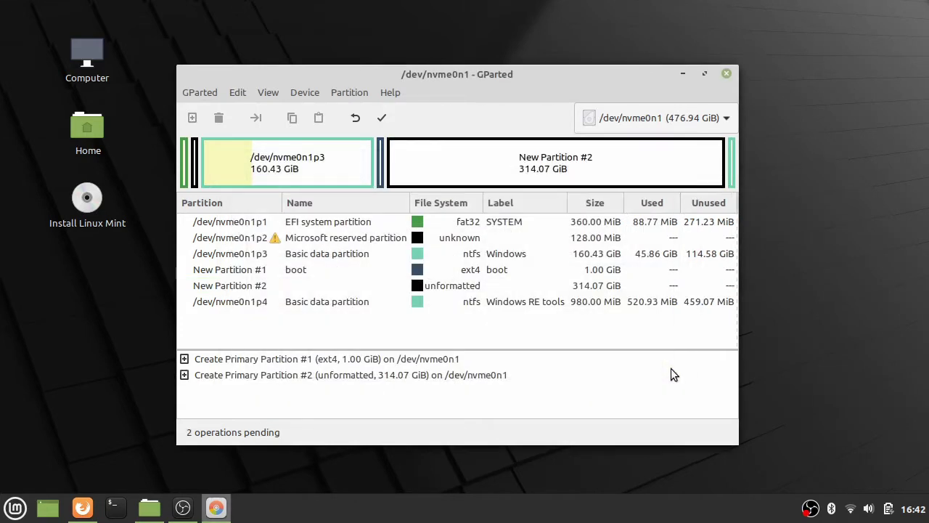
Apply both pending partition operations to the disk.
{"action": "left_click", "coordinate": [415, 154]}
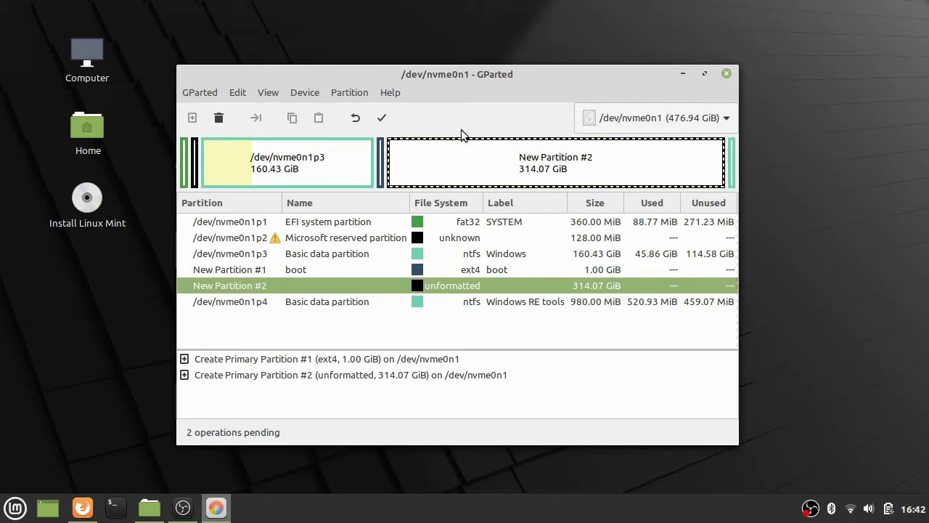
{"action": "left_click", "coordinate": [382, 119]}
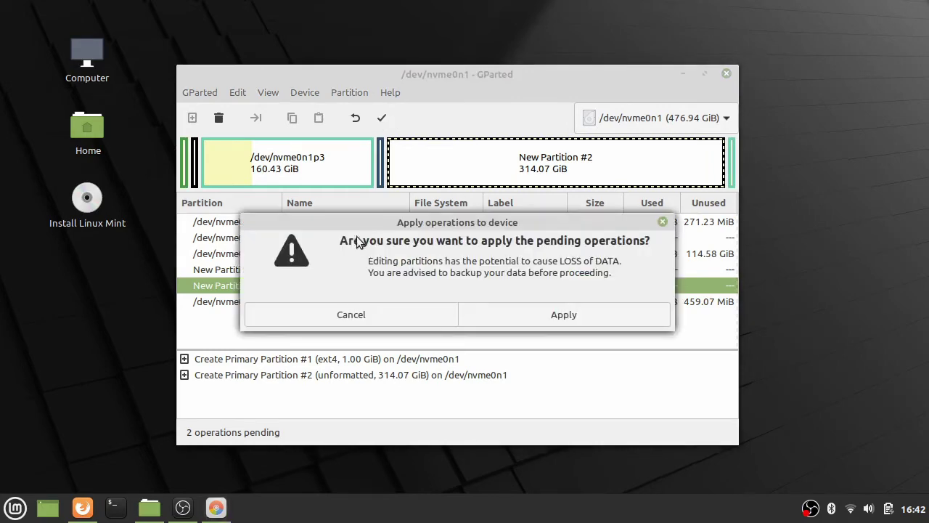
{"action": "left_click", "coordinate": [533, 313]}
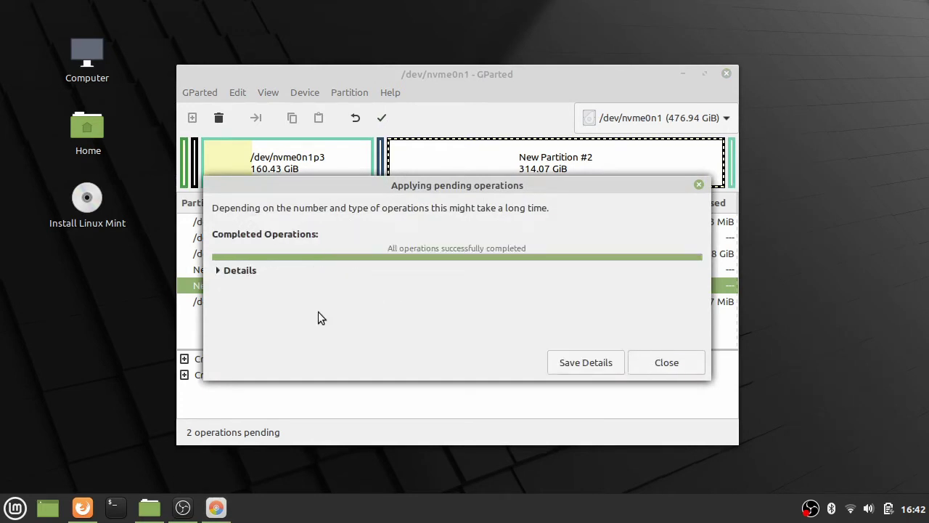
Expand the operation details to confirm Partition #2 is /dev/nvme0n1p6 at 314.07 GiB.
{"action": "left_click", "coordinate": [241, 270]}
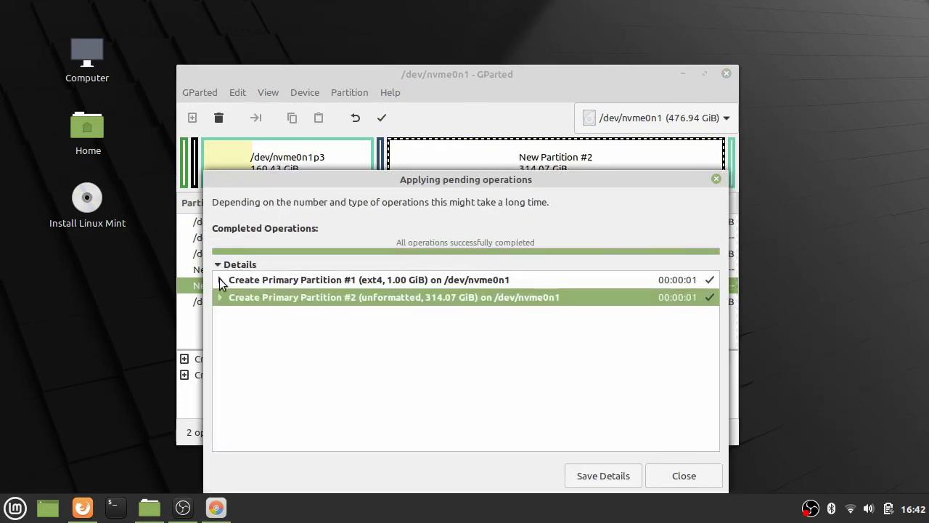
{"action": "left_click", "coordinate": [219, 281]}
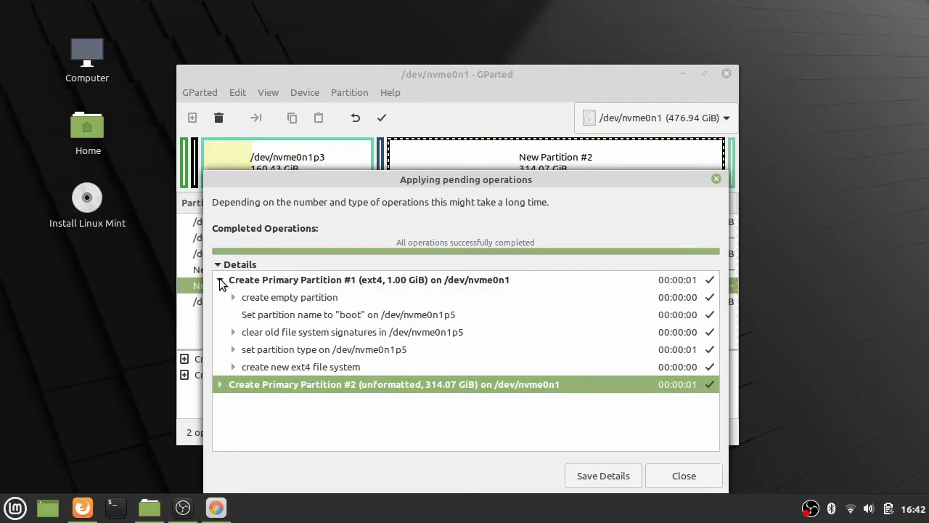
{"action": "left_click", "coordinate": [220, 280]}
{"action": "left_click", "coordinate": [220, 298]}
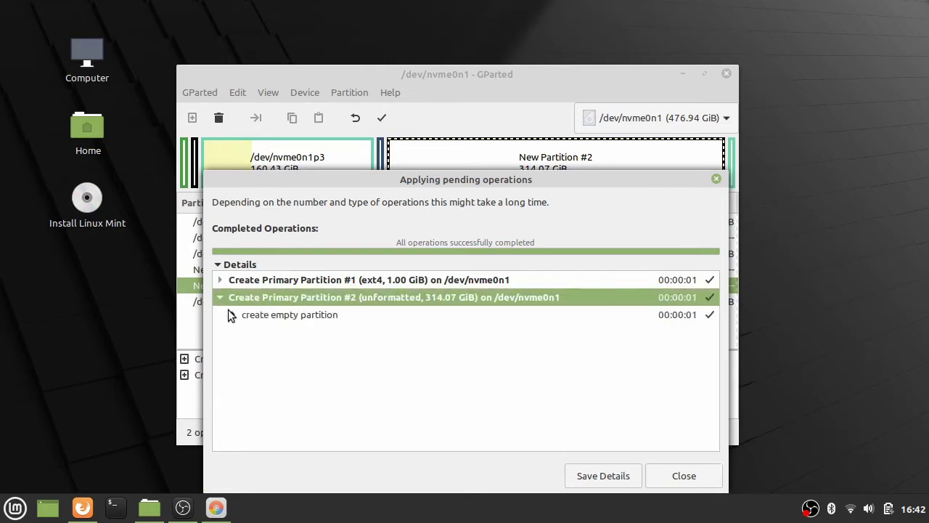
{"action": "left_click", "coordinate": [231, 315]}
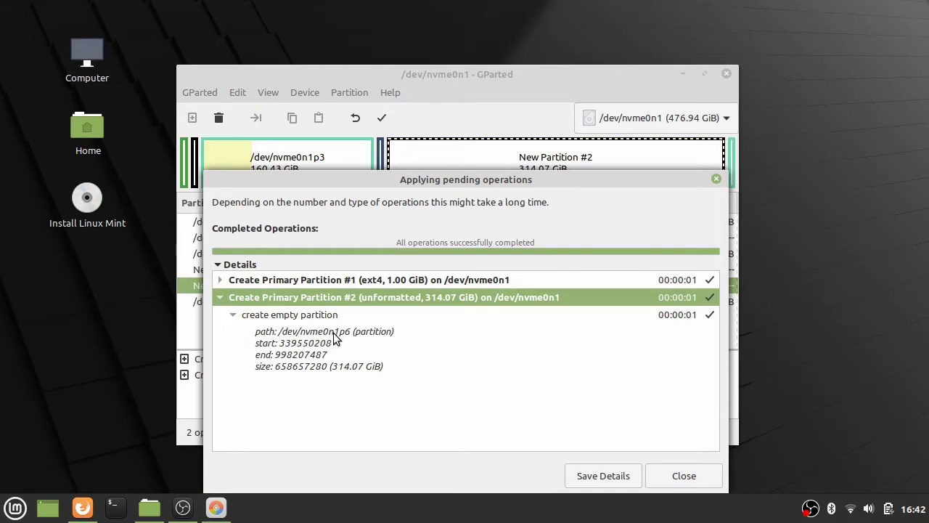
{"action": "left_click", "coordinate": [382, 334]}
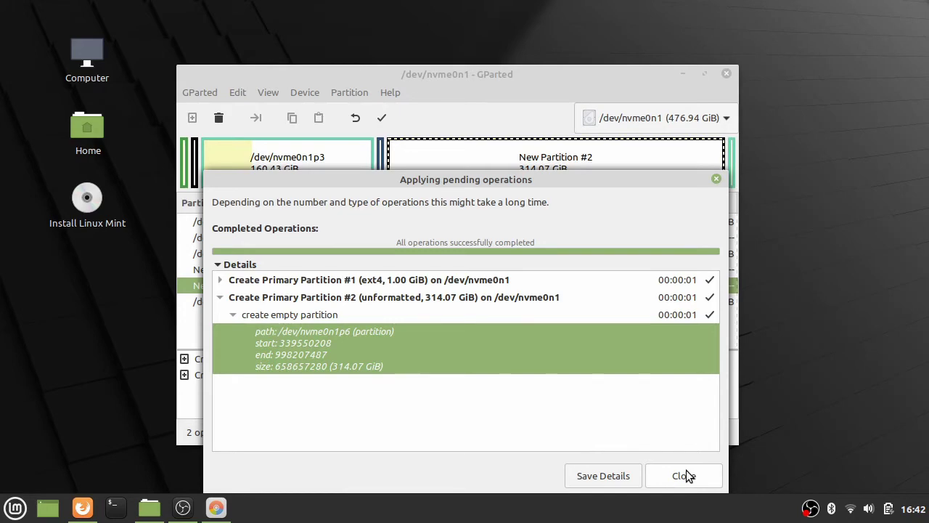
{"action": "left_click_drag", "start_coordinate": [474, 185], "coordinate": [316, 105]}
{"action": "left_click", "coordinate": [113, 508]}
Run sudo cryptsetup luksFormat /dev/nvme0n1p6, confirm with YES, and set the passphrase.
{"action": "left_click_drag", "start_coordinate": [429, 92], "coordinate": [610, 146]}
{"action": "left_click_drag", "start_coordinate": [552, 147], "coordinate": [539, 329]}
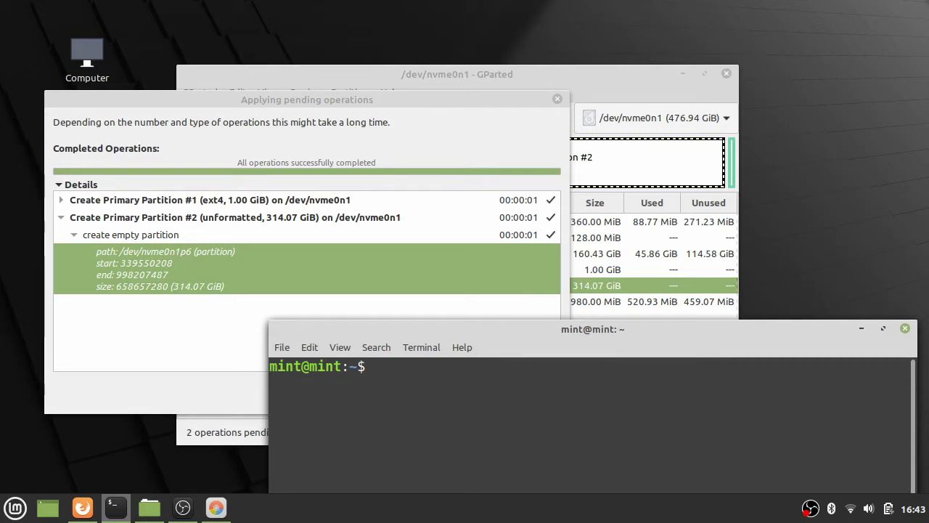
{"action": "type", "text": "sudo cryp"}
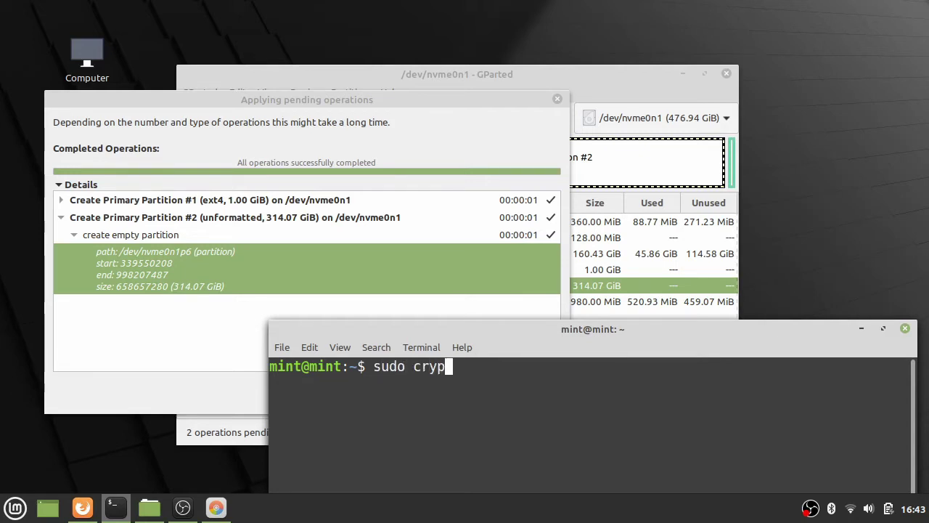
{"action": "type", "text": "tsetup luksF"}
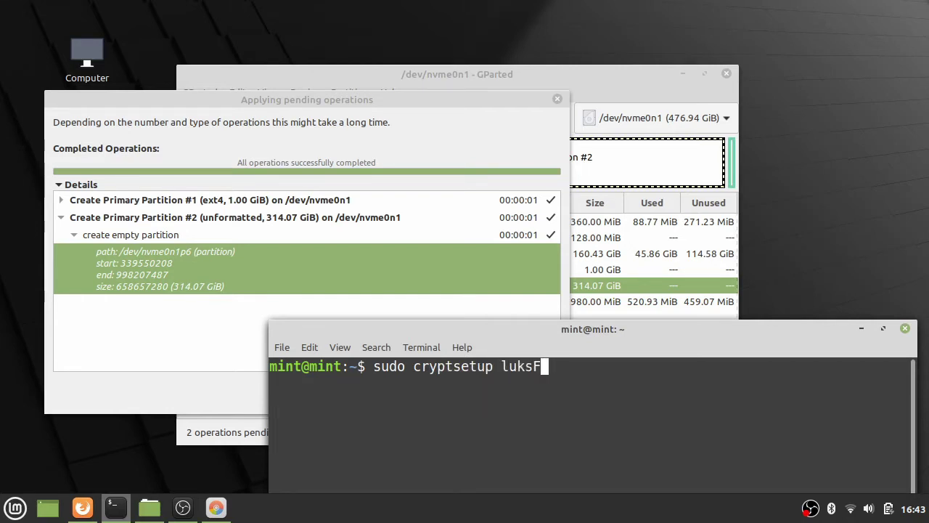
{"action": "type", "text": "ormat"}
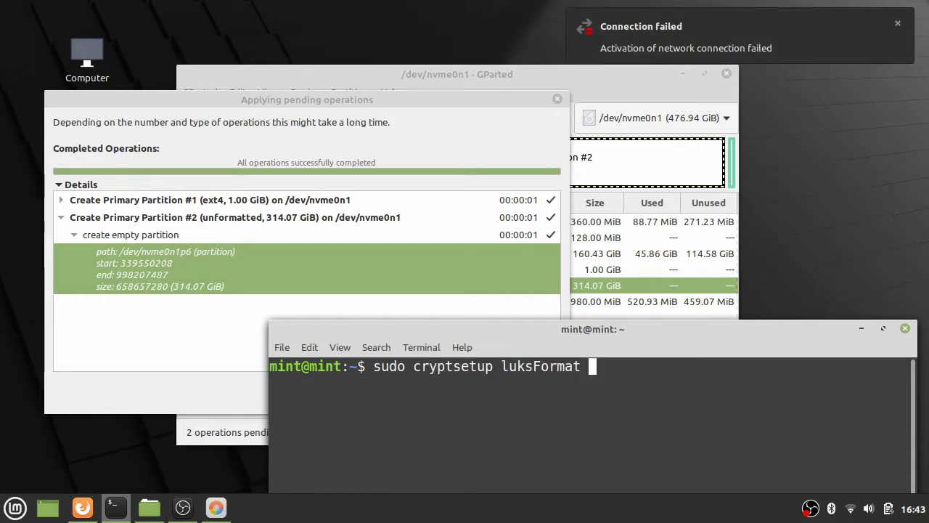
{"action": "type", "text": " /dev"}
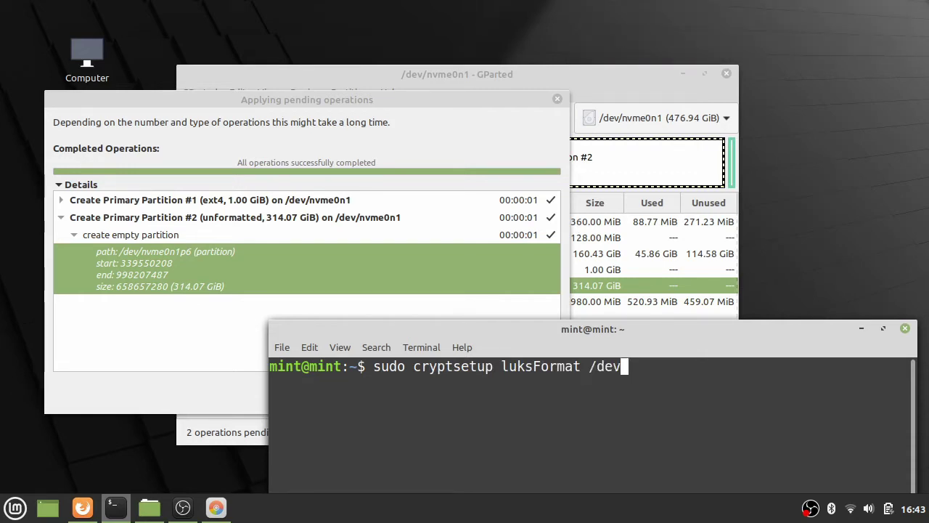
{"action": "type", "text": "/nv"}
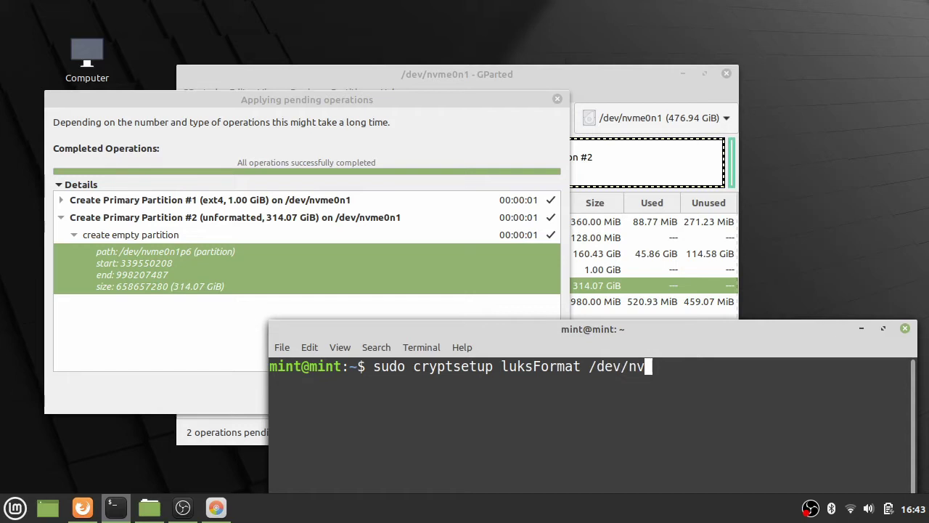
{"action": "type", "text": "me"}
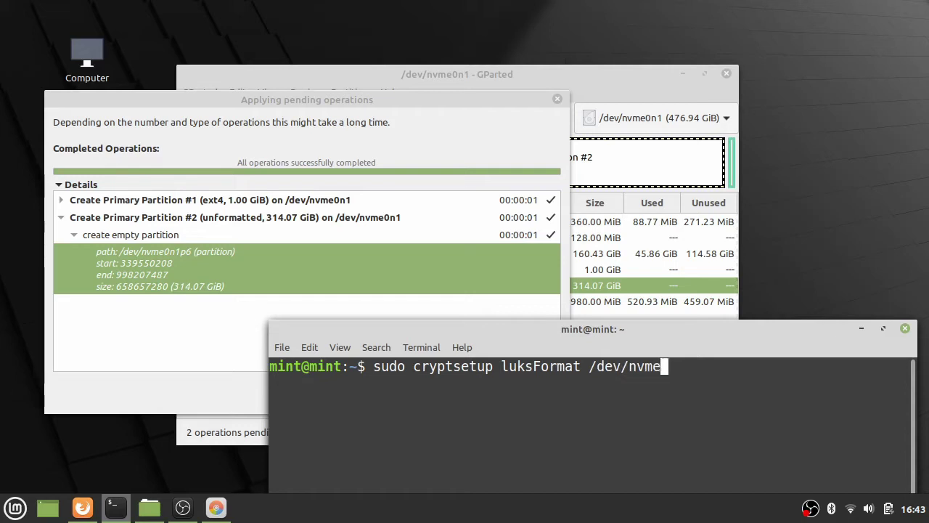
{"action": "type", "text": "0n1p6"}
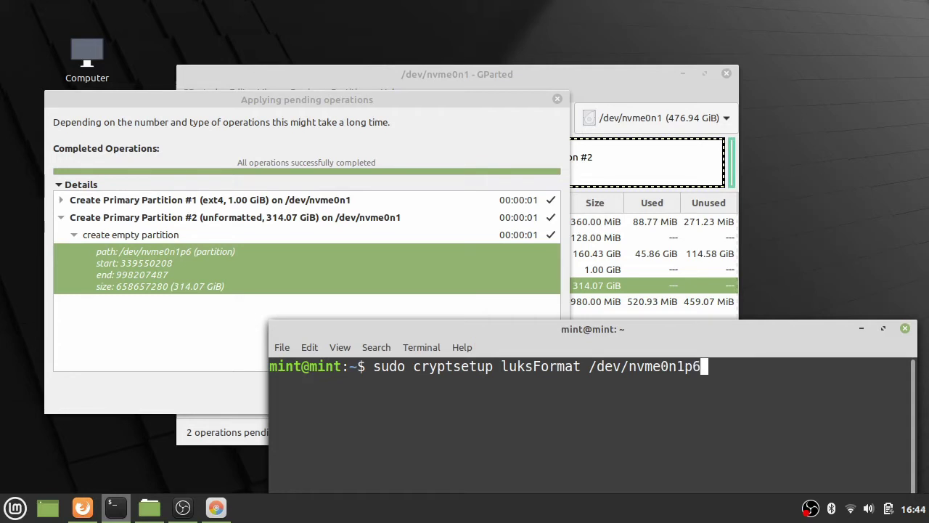
{"action": "key", "text": "Return"}
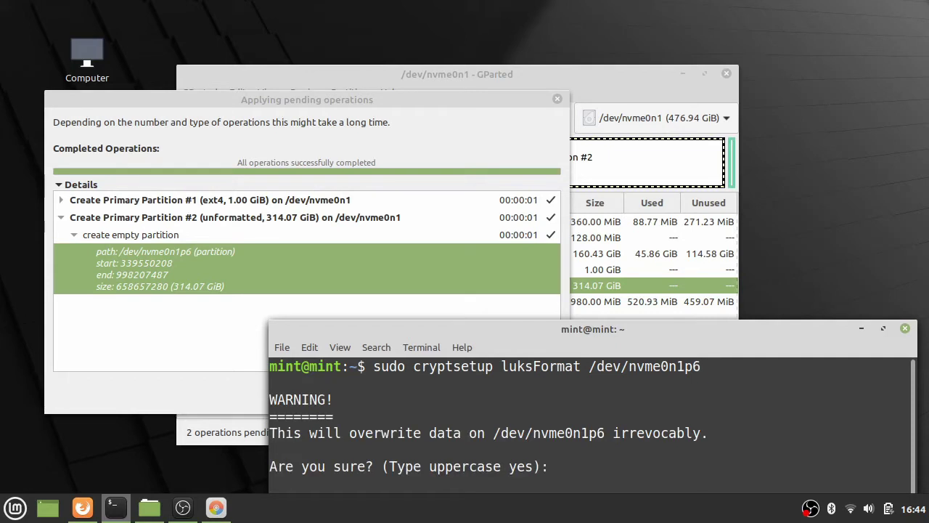
{"action": "type", "text": "YES"}
{"action": "left_click_drag", "start_coordinate": [546, 325], "coordinate": [527, 180]}
{"action": "key", "text": "Return"}
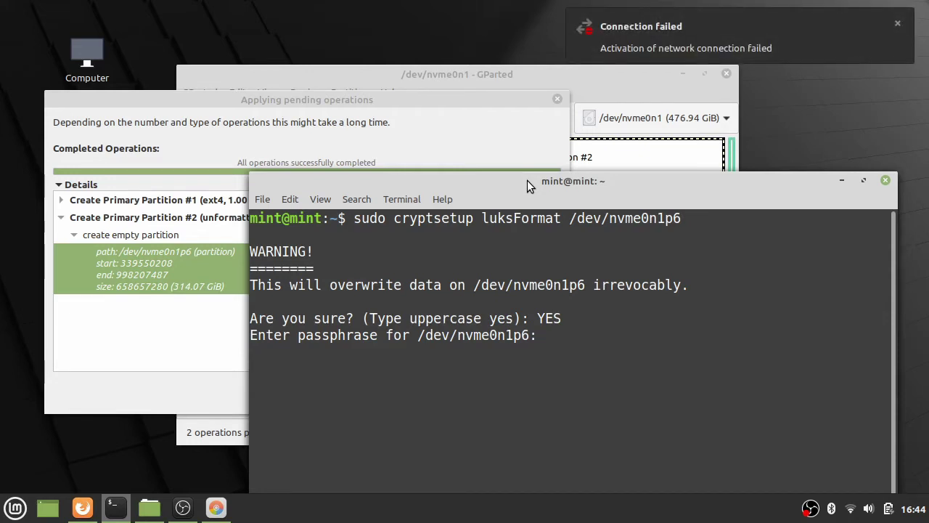
{"action": "key", "text": "Return"}
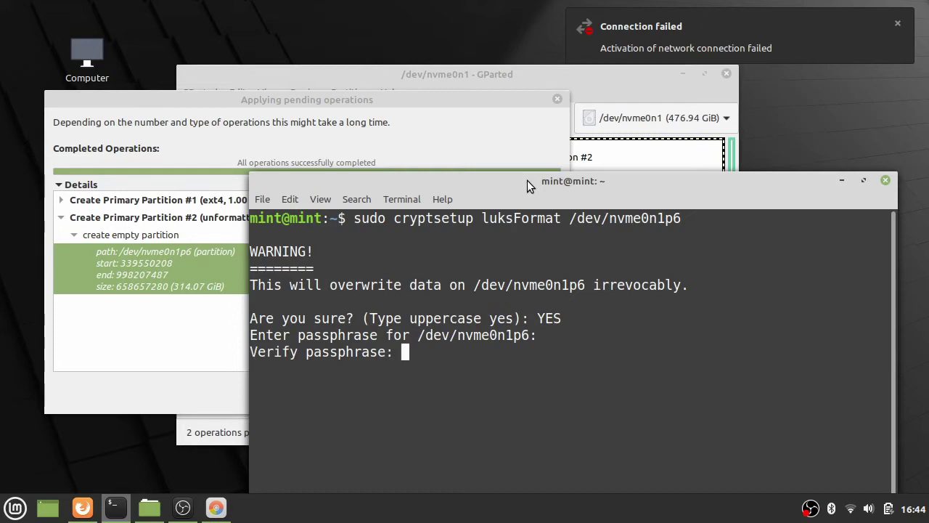
{"action": "key", "text": "Return"}
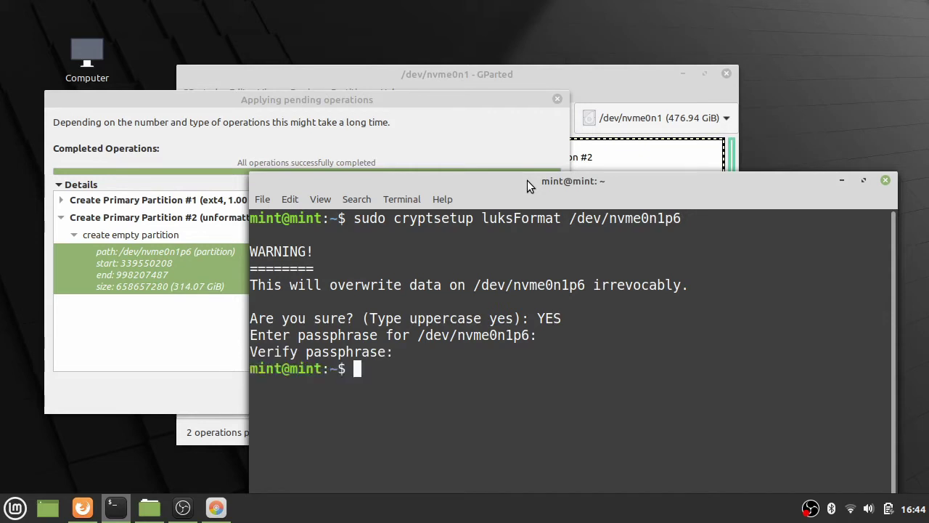
{"action": "left_click_drag", "start_coordinate": [351, 218], "coordinate": [683, 218]}
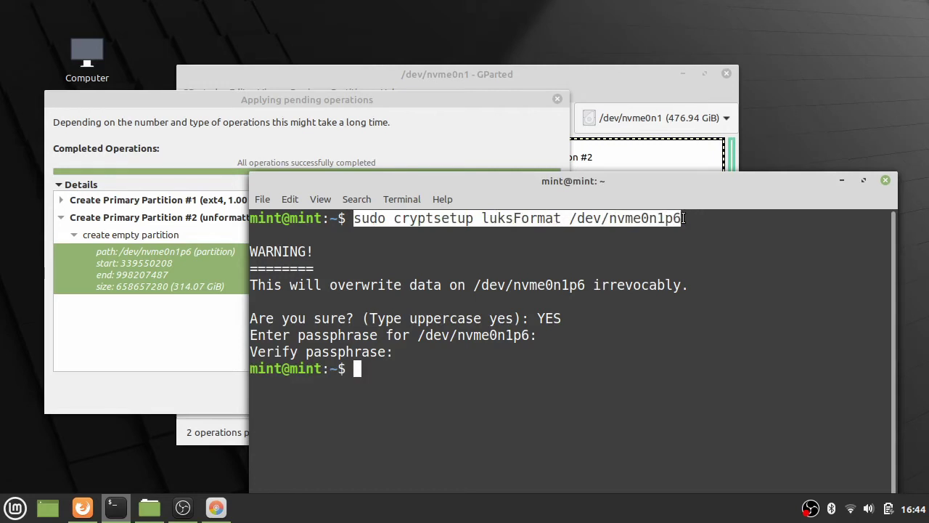
Run sudo cryptsetup luksOpen /dev/nvme0n1p6 cryptmint and enter the passphrase.
{"action": "left_click", "coordinate": [383, 373]}
{"action": "type", "text": "sudo"}
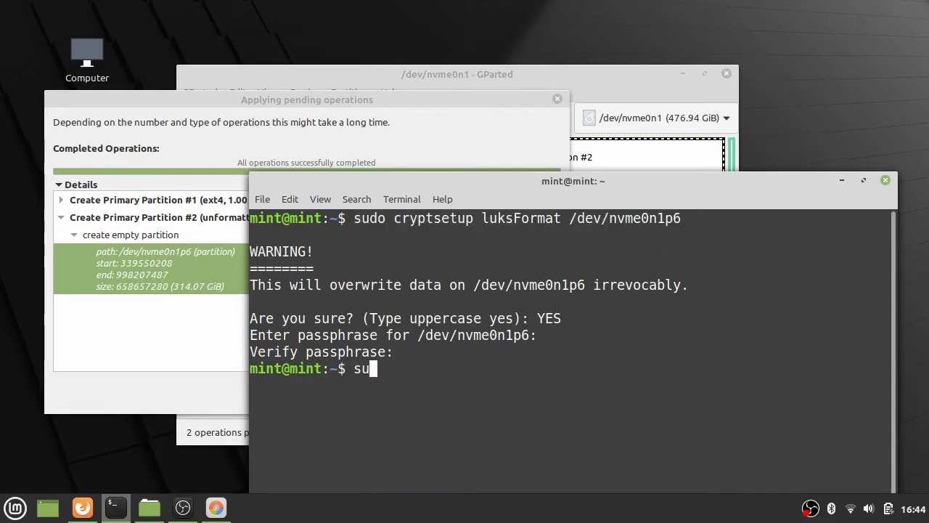
{"action": "type", "text": " cry"}
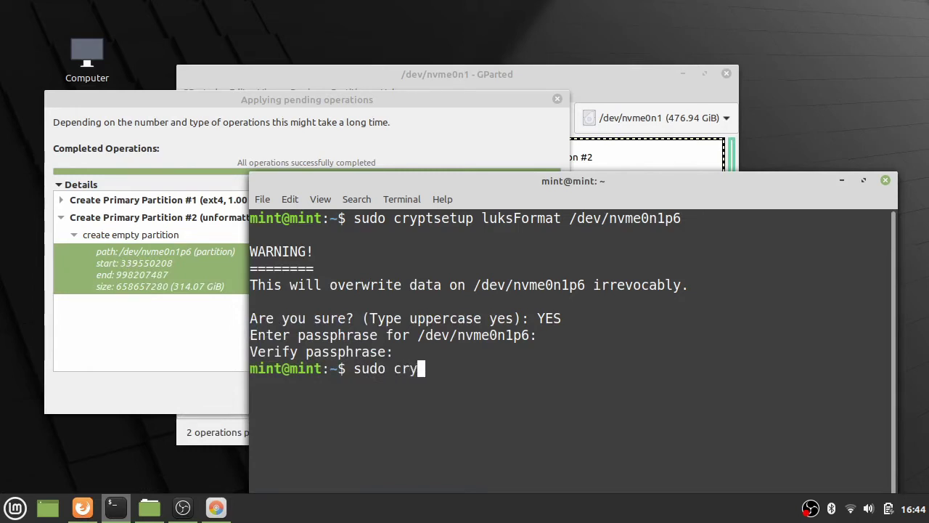
{"action": "type", "text": "ptsetup luksOpen"}
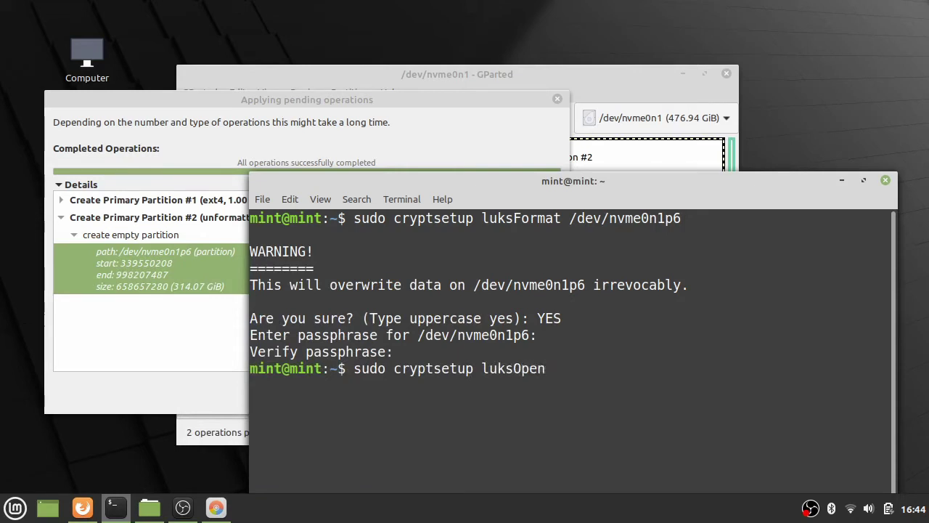
{"action": "type", "text": " /dev/nvm"}
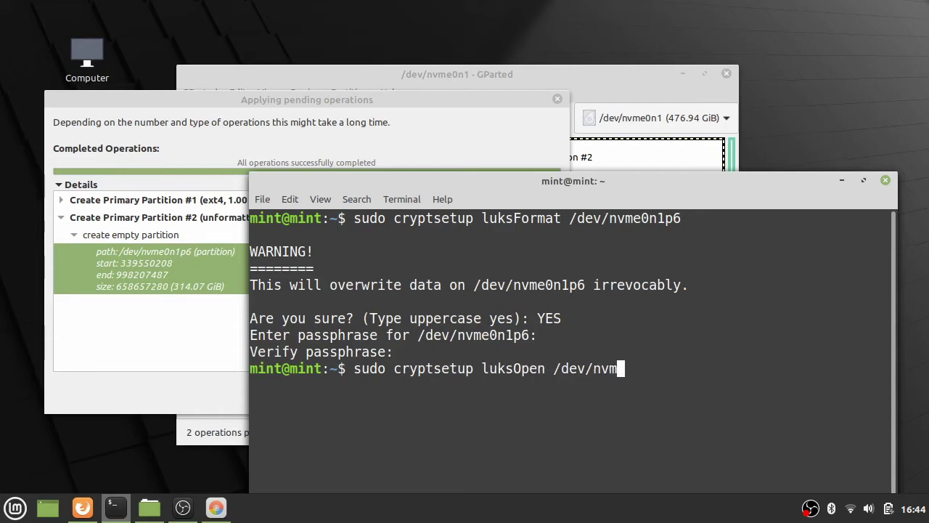
{"action": "type", "text": "e0n1p"}
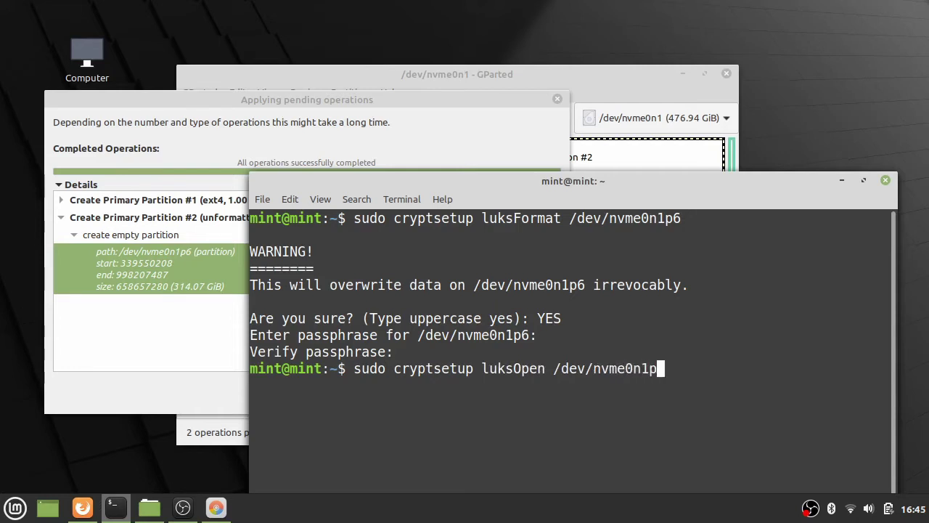
{"action": "type", "text": "6 crypt"}
{"action": "type", "text": "mint"}
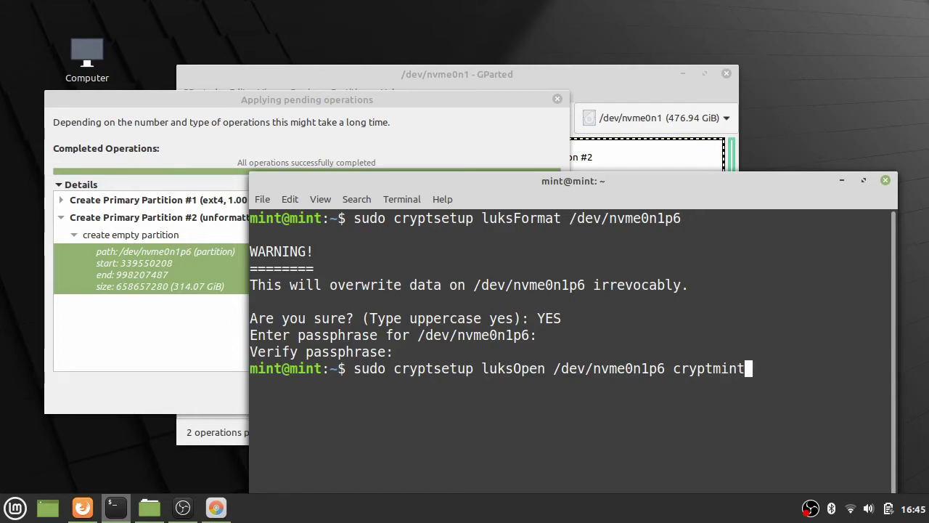
{"action": "key", "text": "Return"}
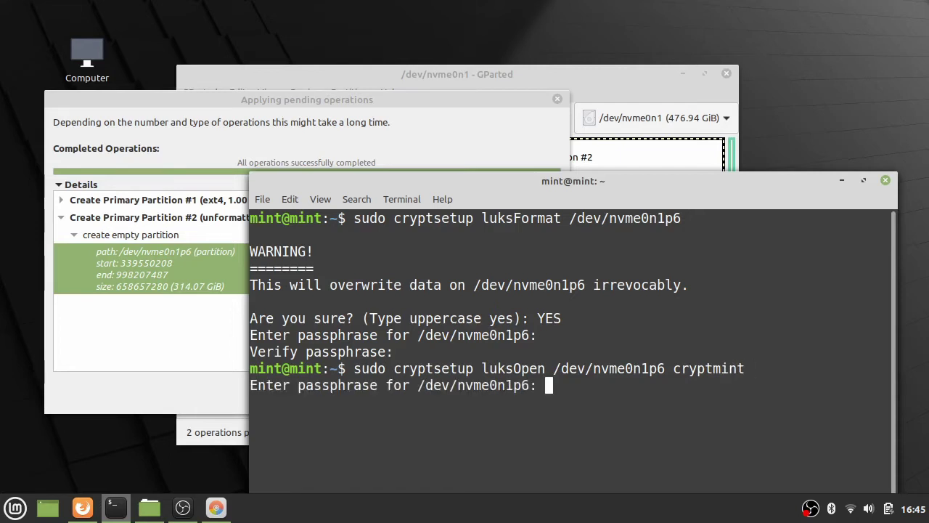
{"action": "key", "text": "Return"}
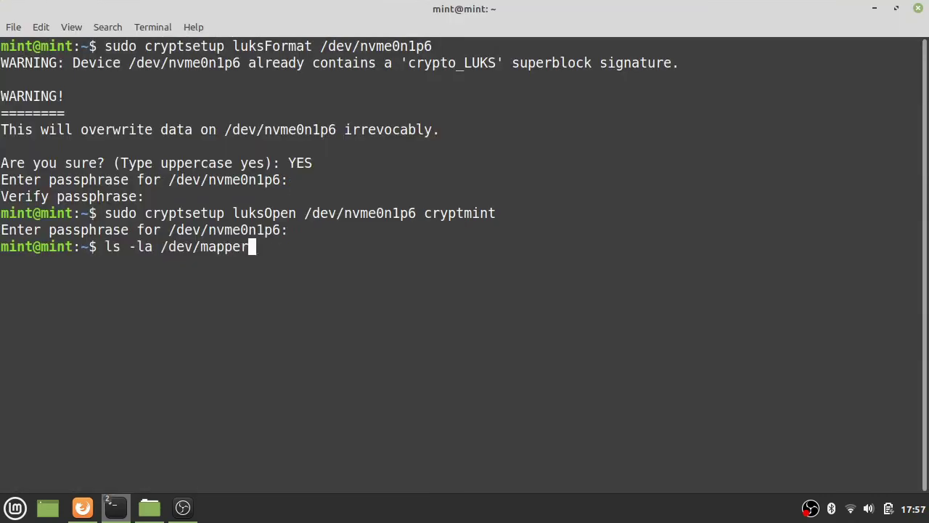
List /dev/mapper and check that the cryptmint mapping exists.
{"action": "key", "text": "Return"}
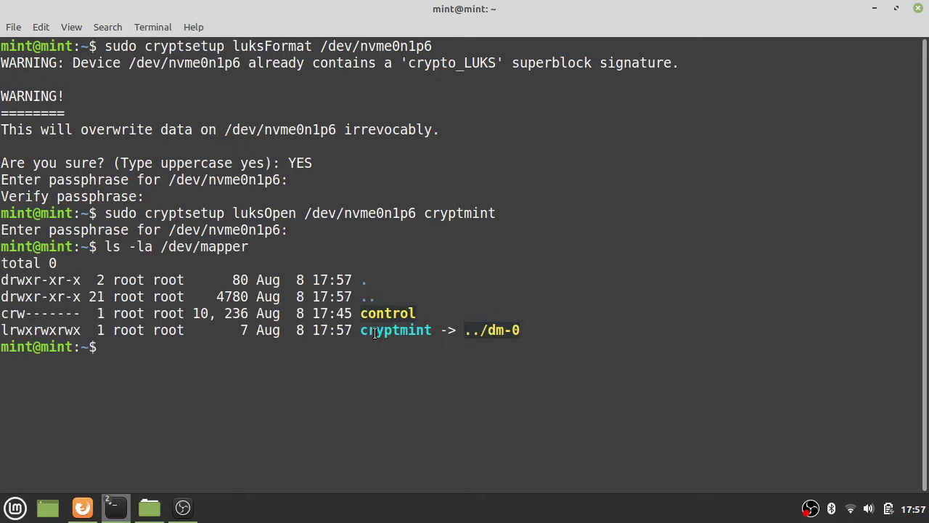
{"action": "double_click", "coordinate": [374, 332]}
{"action": "triple_click", "coordinate": [375, 333]}
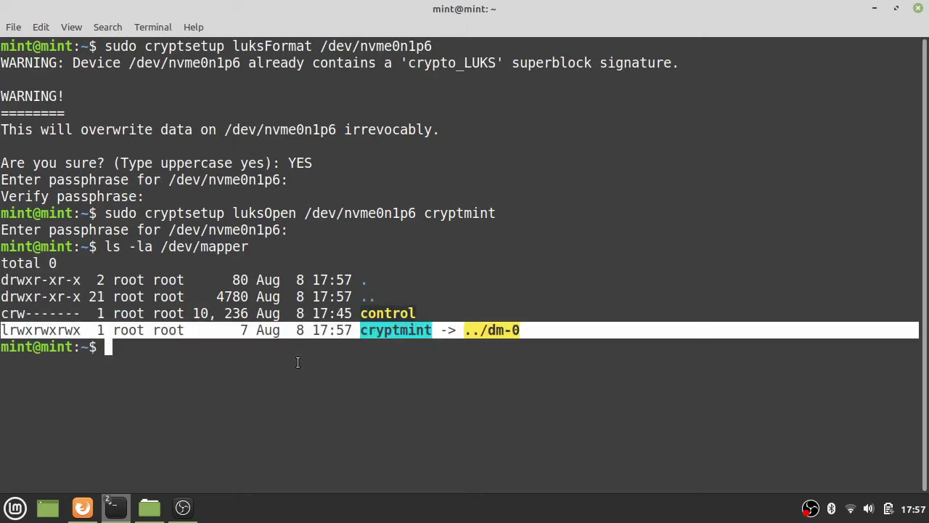
{"action": "left_click", "coordinate": [127, 355]}
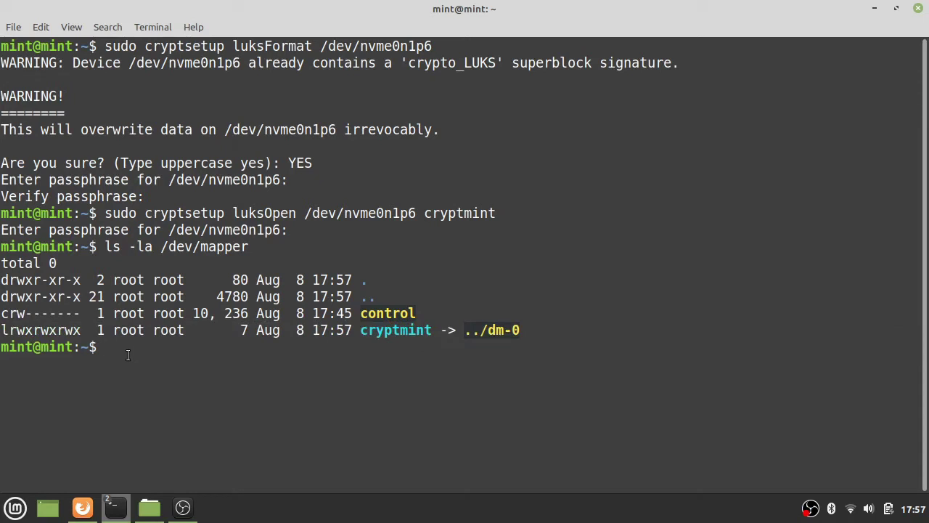
Create physical volume /dev/mapper/cryptmint and volume group vgmint on it.
{"action": "type", "text": "sudo pvcreate /dev/mapper/cryptmint"}
{"action": "key", "text": "Return"}
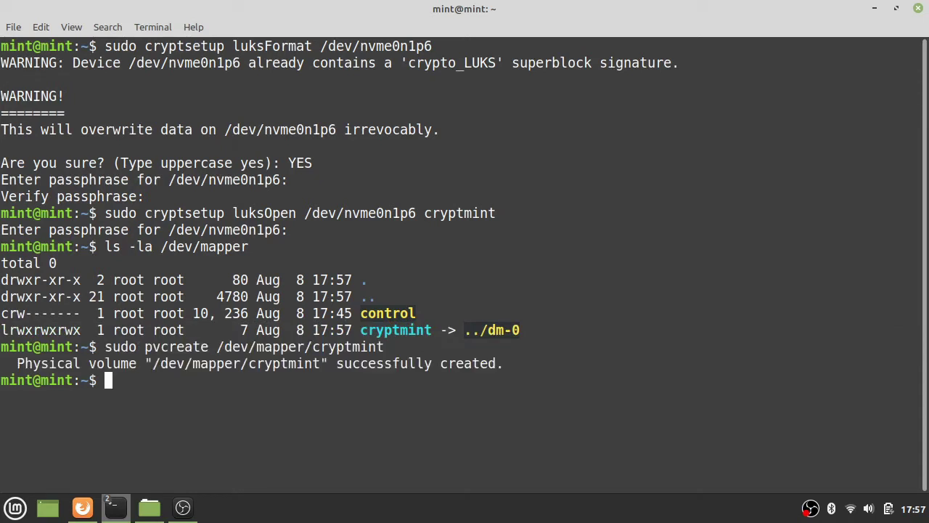
{"action": "type", "text": "sudo "}
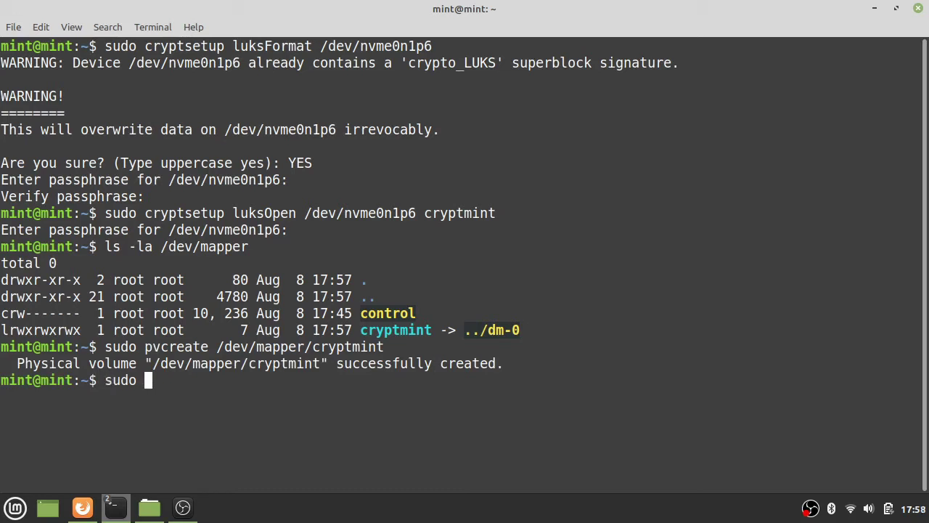
{"action": "type", "text": "vgcreat"}
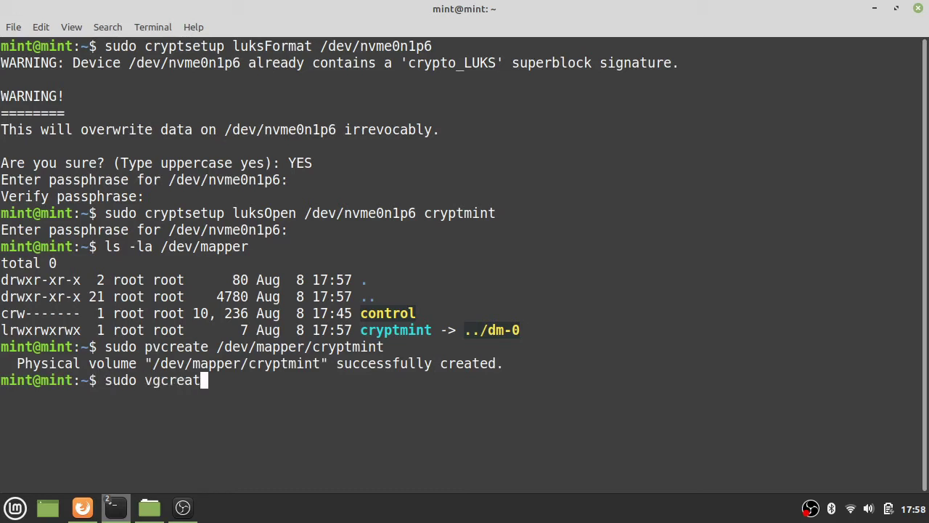
{"action": "type", "text": "e vgmint"}
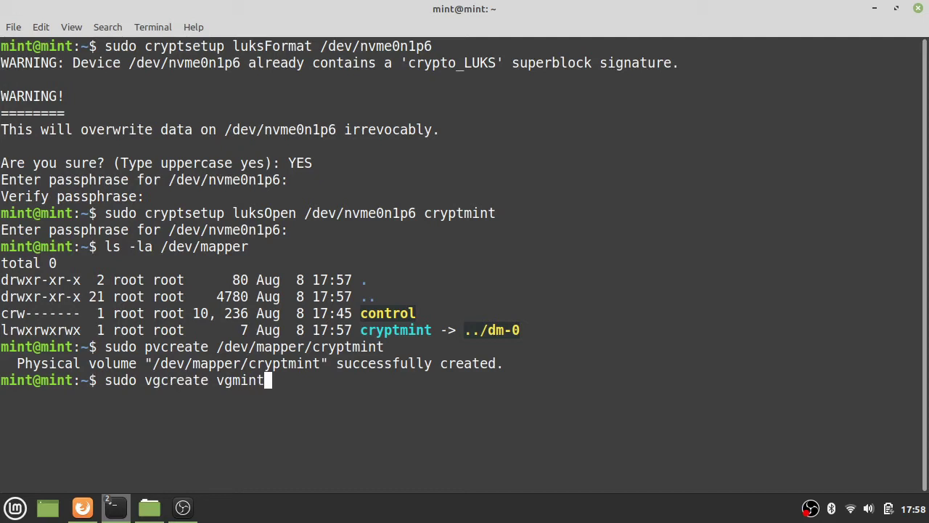
{"action": "type", "text": " /dev/mapper/c"}
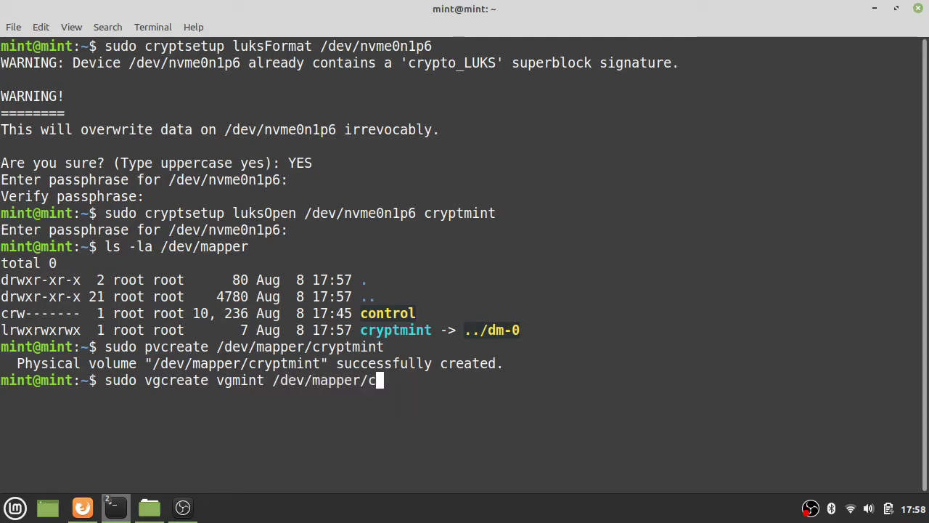
{"action": "type", "text": "ryptmint"}
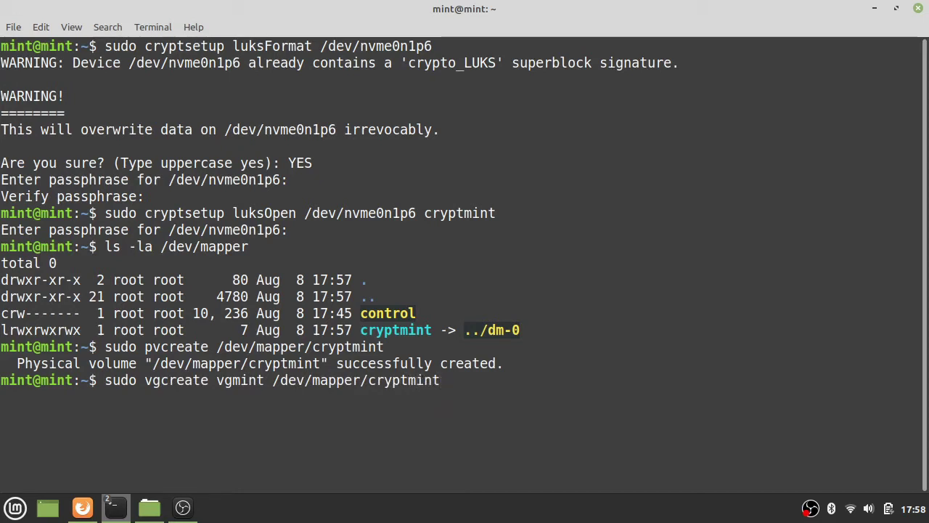
{"action": "key", "text": "Return"}
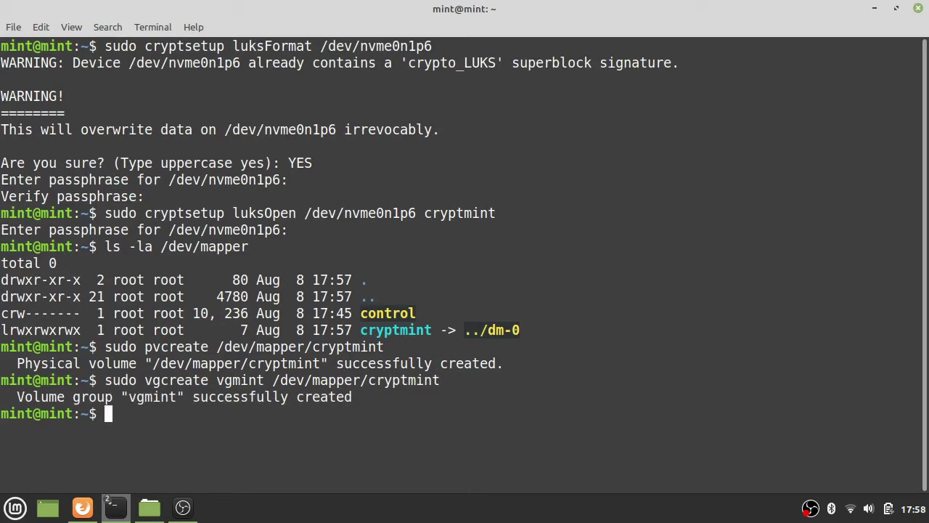
Create the 2g logical volume lvswap in vgmint.
{"action": "type", "text": "sudo l"}
{"action": "type", "text": "vcreate -n lv"}
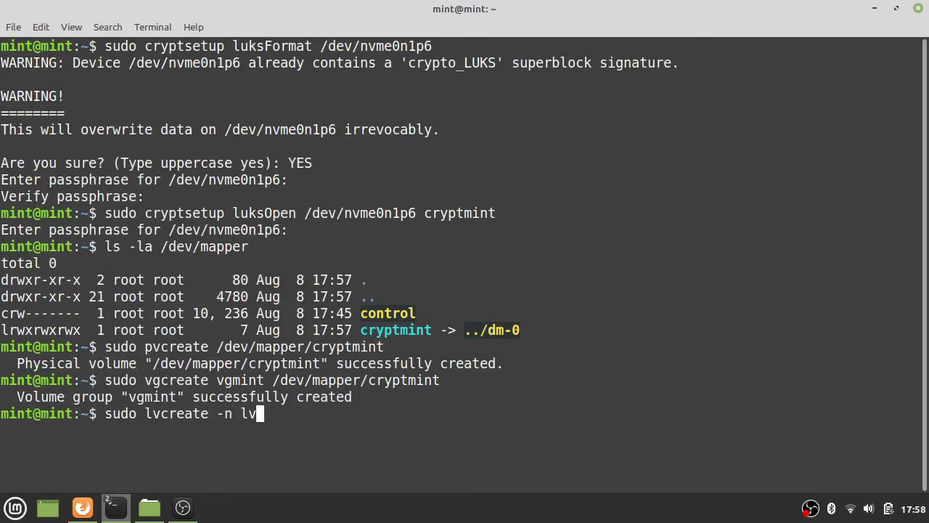
{"action": "type", "text": "swap"}
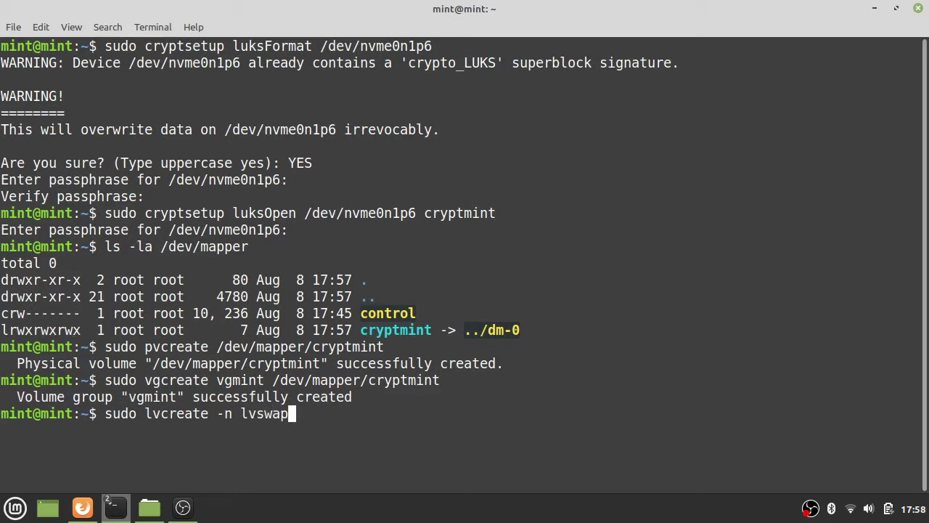
{"action": "type", "text": " -L 2g vgmint"}
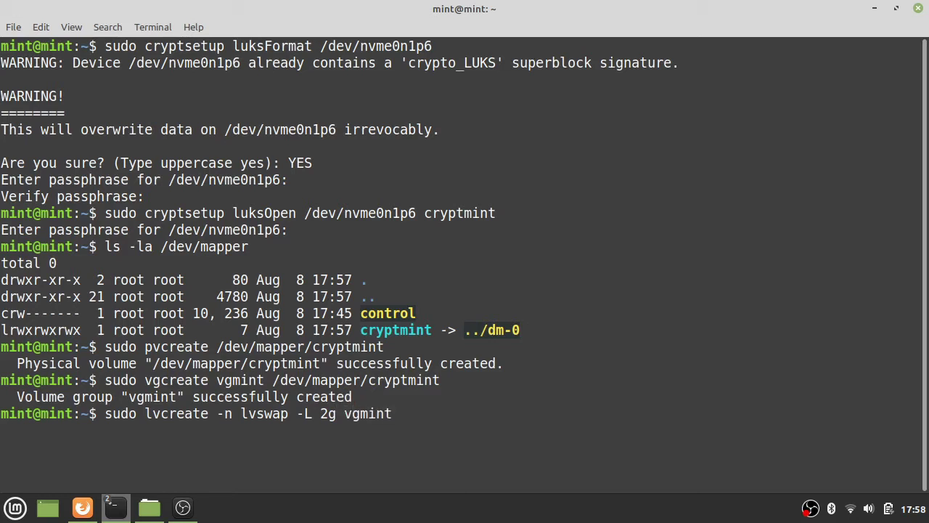
{"action": "key", "text": "Return"}
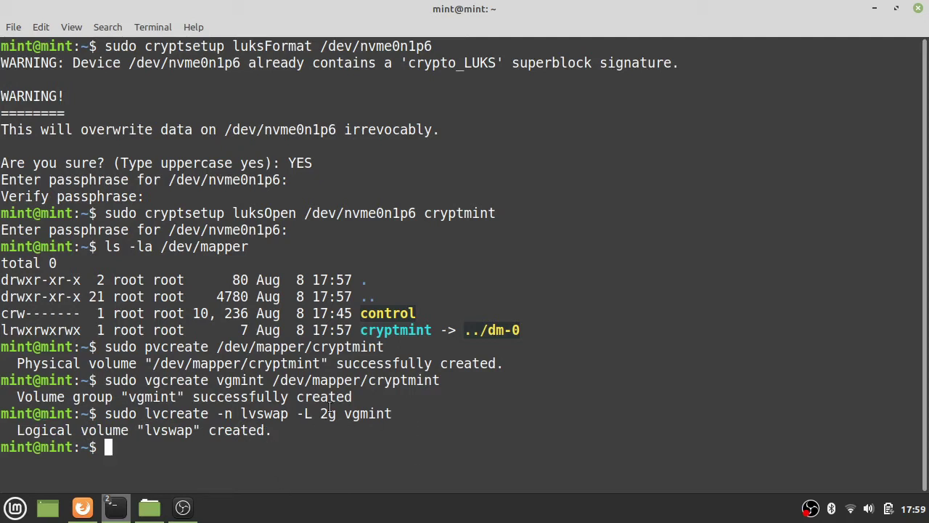
{"action": "left_click_drag", "start_coordinate": [337, 414], "coordinate": [296, 414]}
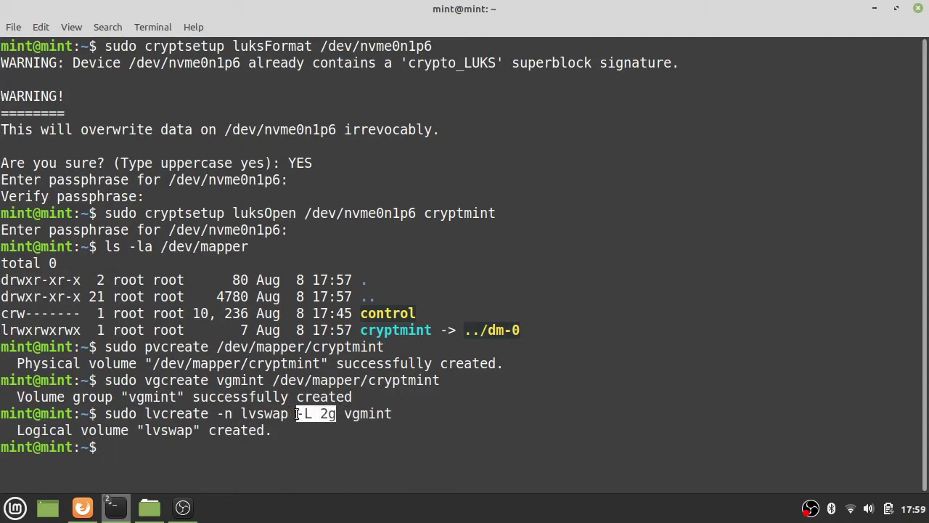
{"action": "left_click", "coordinate": [254, 447]}
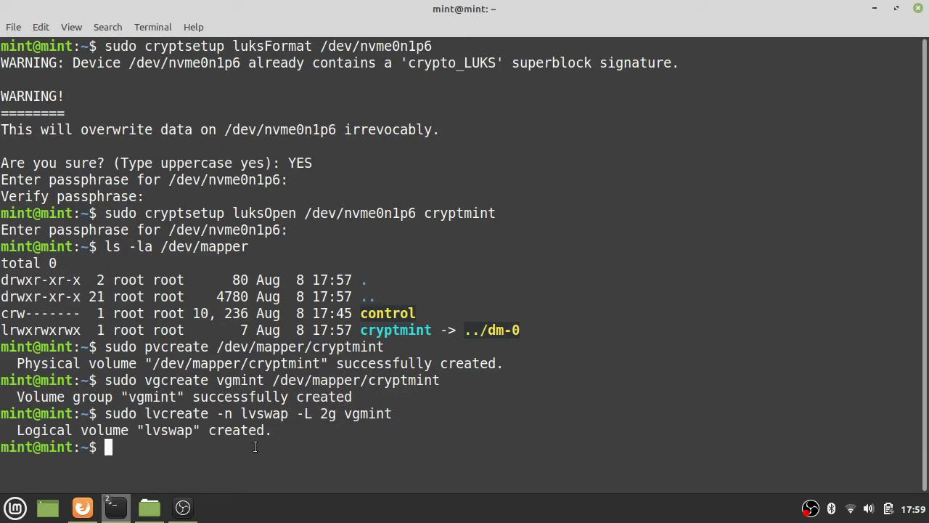
Create the 64g logical volume lvroot in vgmint by editing the previous command.
{"action": "key", "text": "Up"}
{"action": "key", "text": "Left"}
{"action": "key", "text": "Left"}
{"action": "key", "text": "Left"}
{"action": "key", "text": "Left"}
{"action": "key", "text": "Left"}
{"action": "key", "text": "Left"}
{"action": "key", "text": "Left"}
{"action": "key", "text": "Left"}
{"action": "key", "text": "Left"}
{"action": "key", "text": "Left"}
{"action": "key", "text": "Left"}
{"action": "key", "text": "Left"}
{"action": "key", "text": "Left"}
{"action": "key", "text": "BackSpace"}
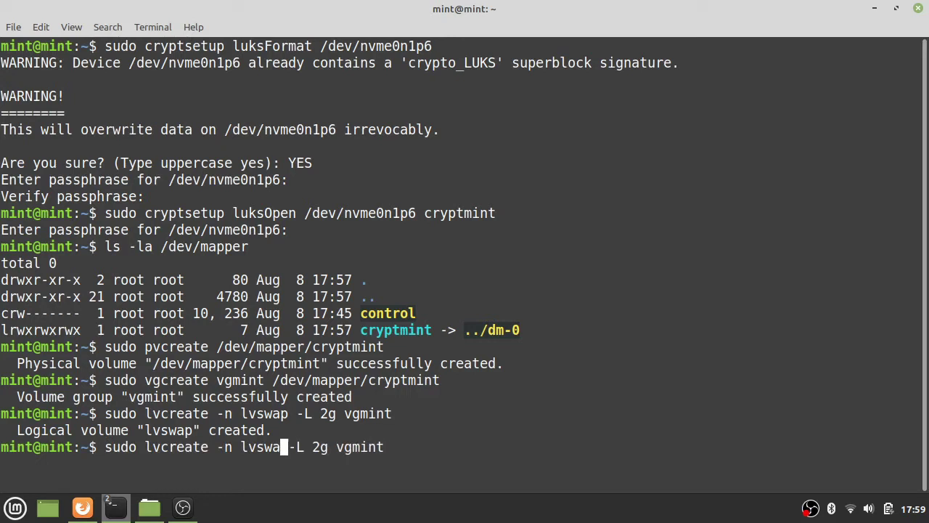
{"action": "key", "text": "BackSpace"}
{"action": "key", "text": "BackSpace"}
{"action": "key", "text": "BackSpace"}
{"action": "type", "text": "root"}
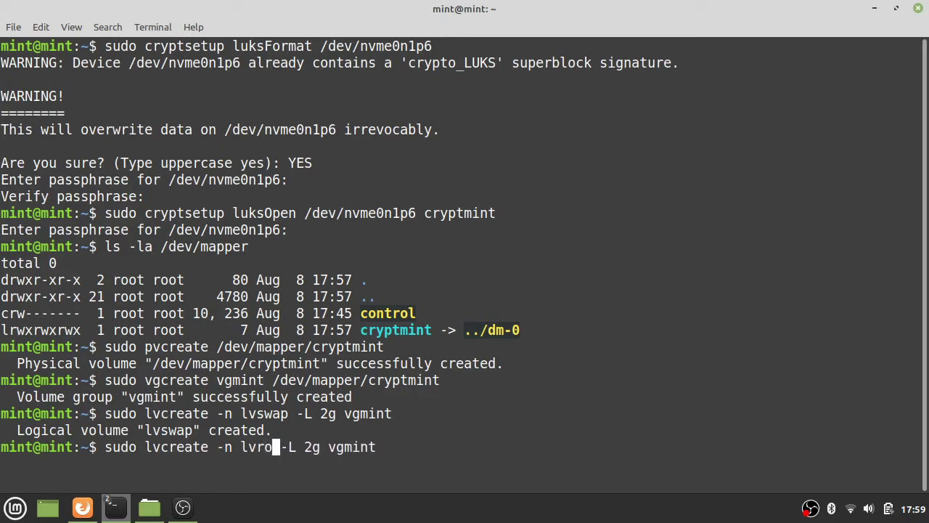
{"action": "key", "text": "Right"}
{"action": "key", "text": "Right"}
{"action": "key", "text": "Right"}
{"action": "key", "text": "Right"}
{"action": "key", "text": "Right"}
{"action": "key", "text": "BackSpace"}
{"action": "type", "text": "64"}
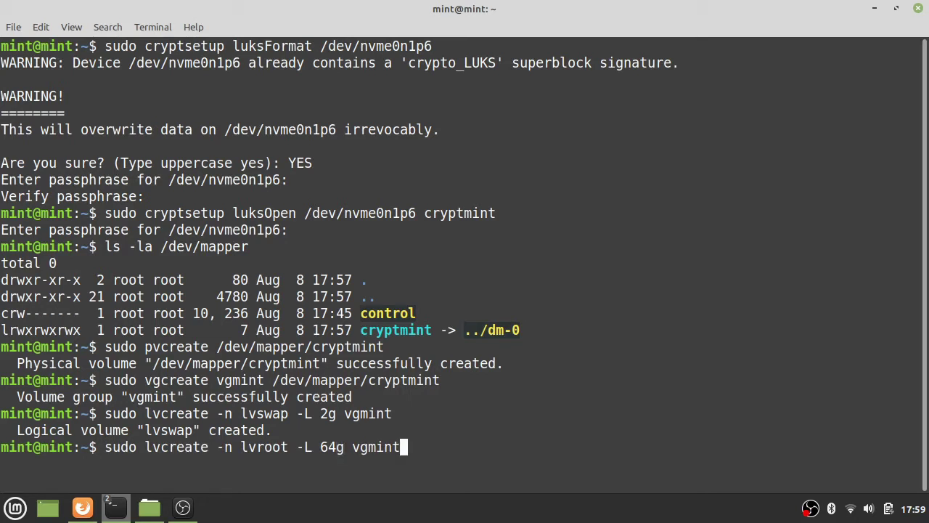
{"action": "left_click_drag", "start_coordinate": [241, 448], "coordinate": [347, 448]}
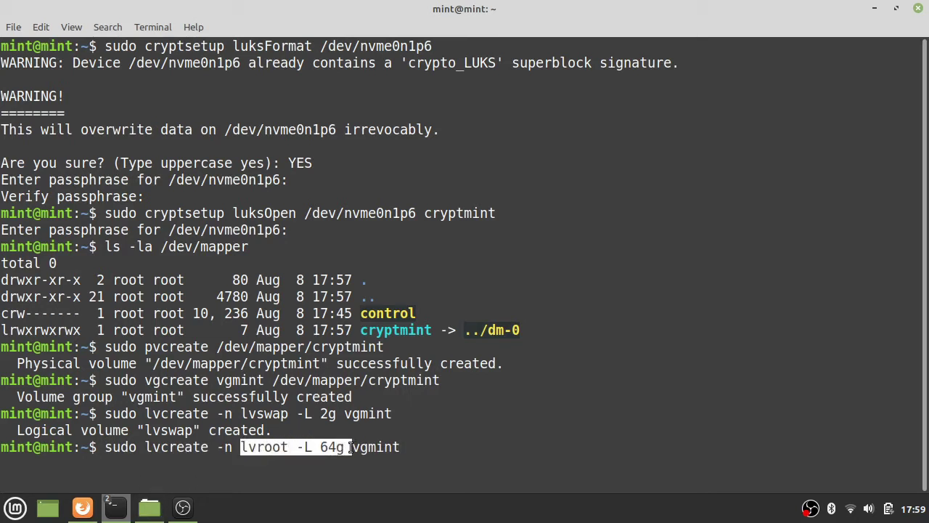
{"action": "left_click", "coordinate": [458, 447]}
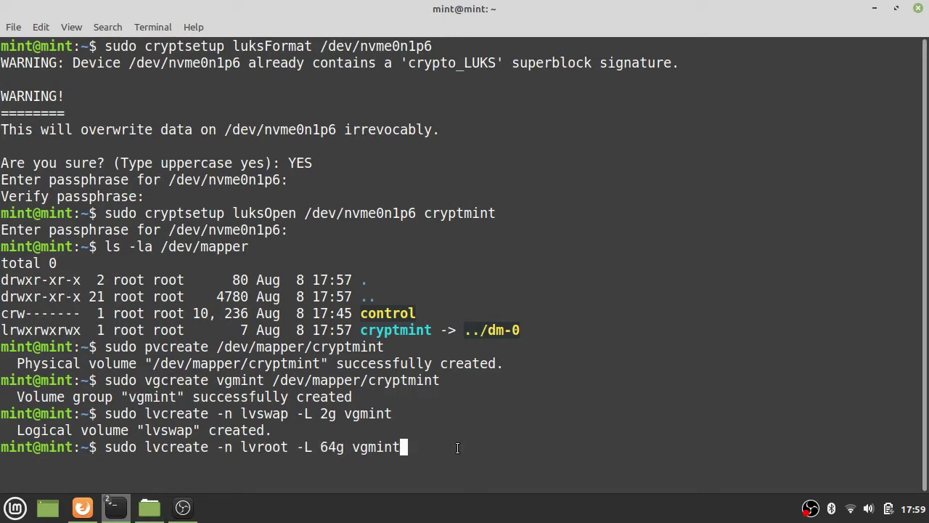
{"action": "key", "text": "Return"}
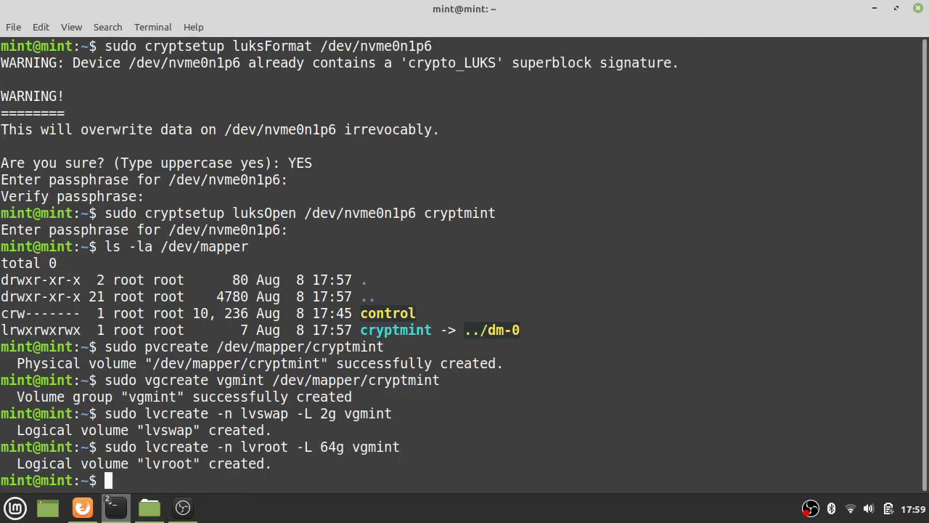
Create lvhome in vgmint using 100%FREE of the remaining space.
{"action": "type", "text": "sudo l"}
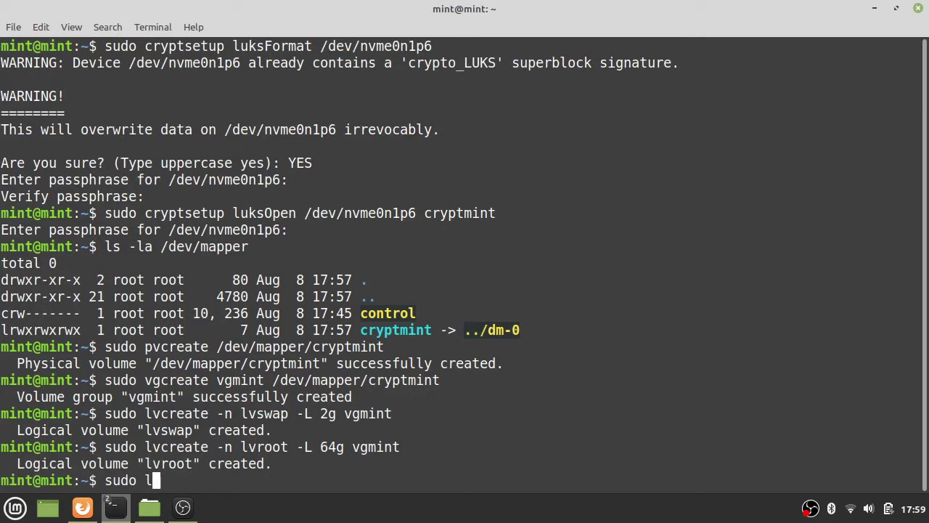
{"action": "type", "text": "vcreat"}
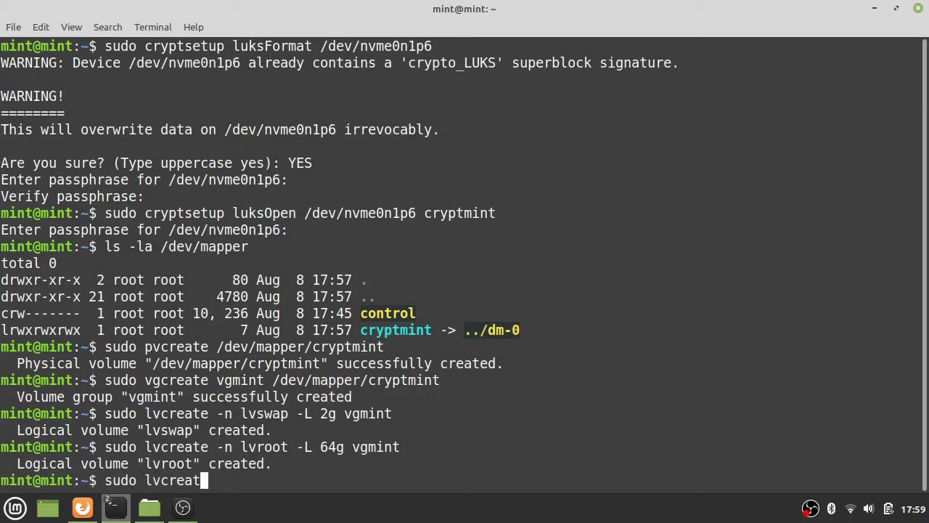
{"action": "type", "text": "e -n lvhome -"}
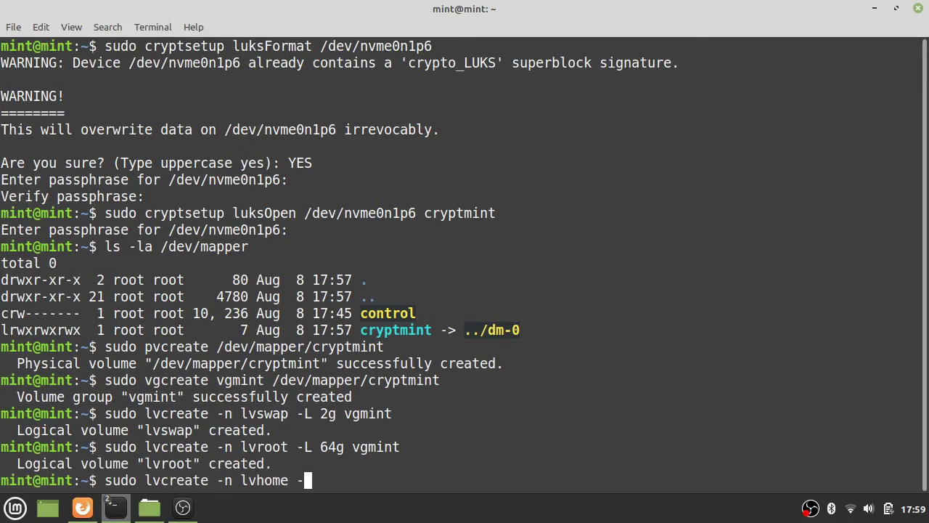
{"action": "type", "text": "l 100"}
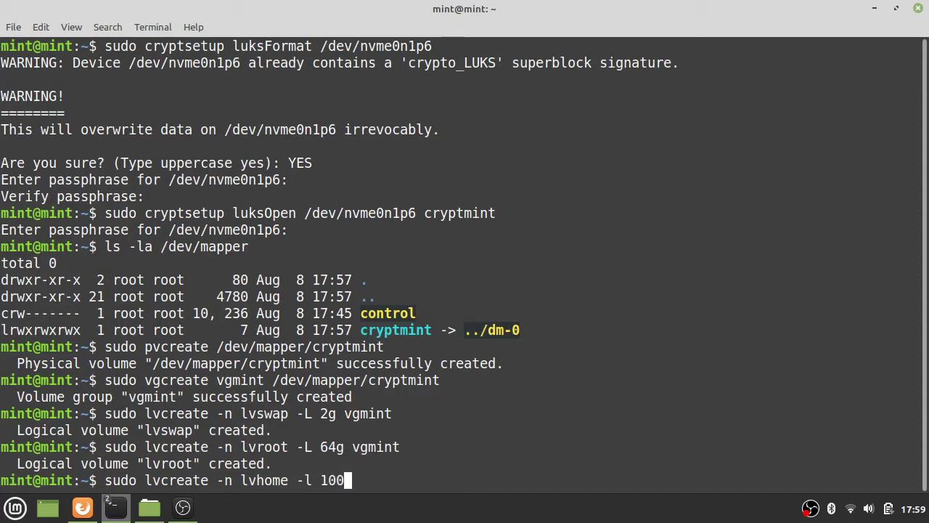
{"action": "type", "text": "%FREE"}
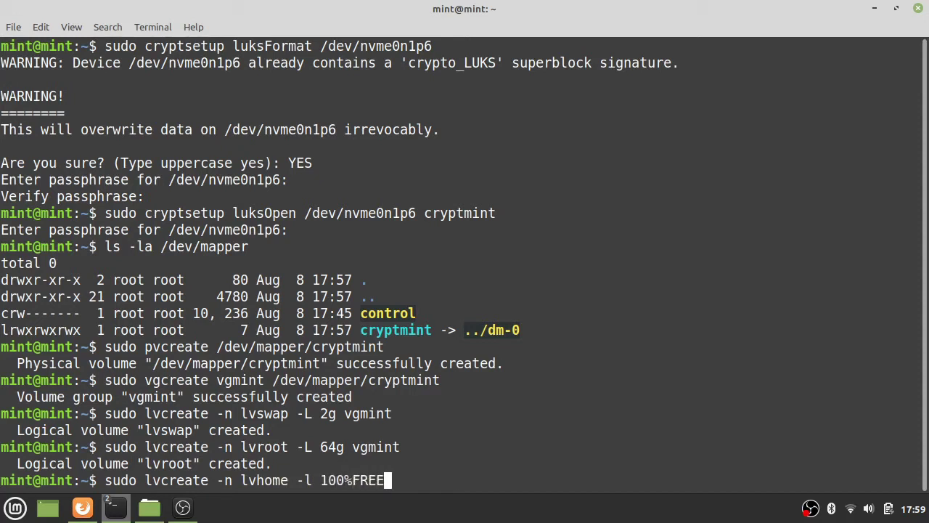
{"action": "type", "text": " vgmint"}
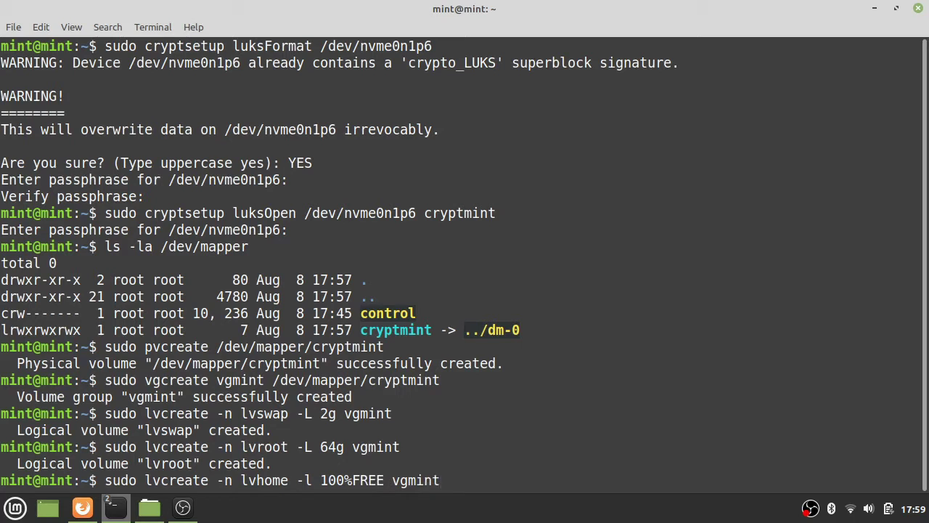
{"action": "key", "text": "Return"}
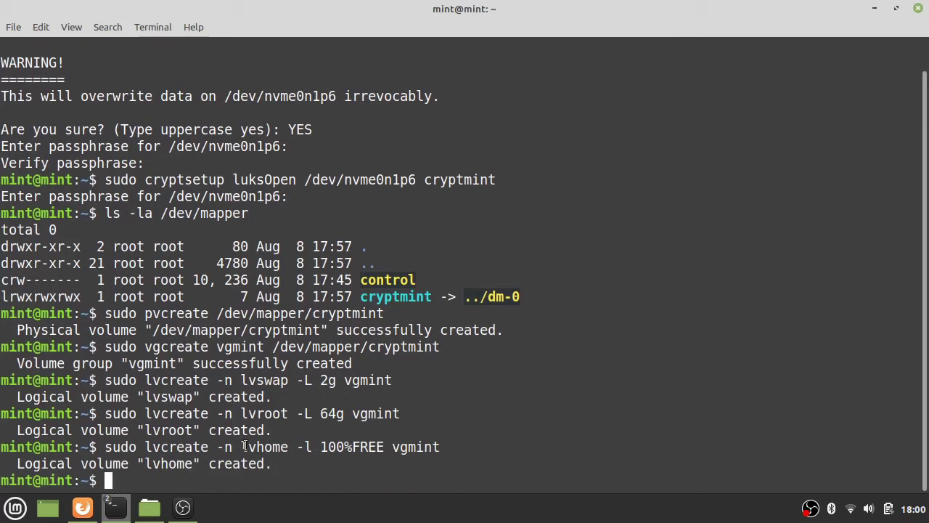
{"action": "left_click_drag", "start_coordinate": [245, 446], "coordinate": [337, 447]}
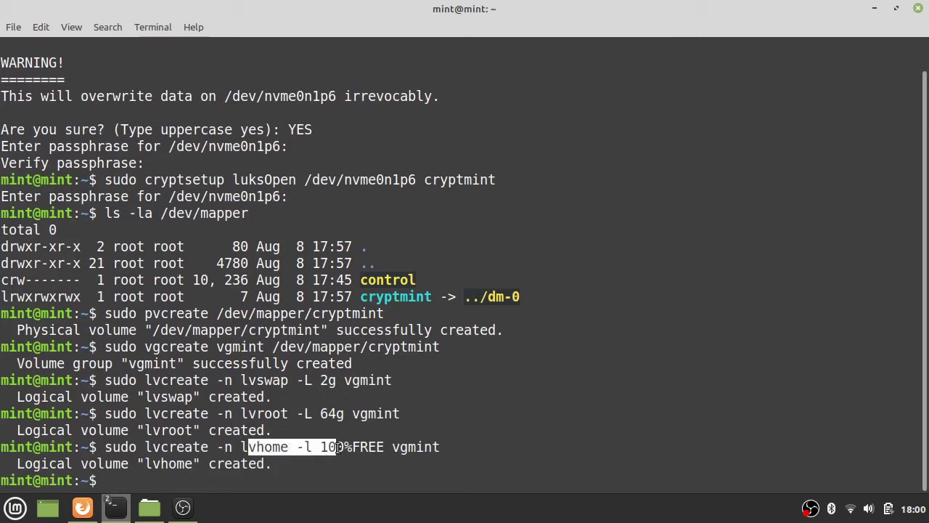
Enter sudo mkswap /dev/mapper/vgmint-lvswap at the prompt, Tab-completing the device name.
{"action": "left_click_drag", "start_coordinate": [242, 446], "coordinate": [386, 446]}
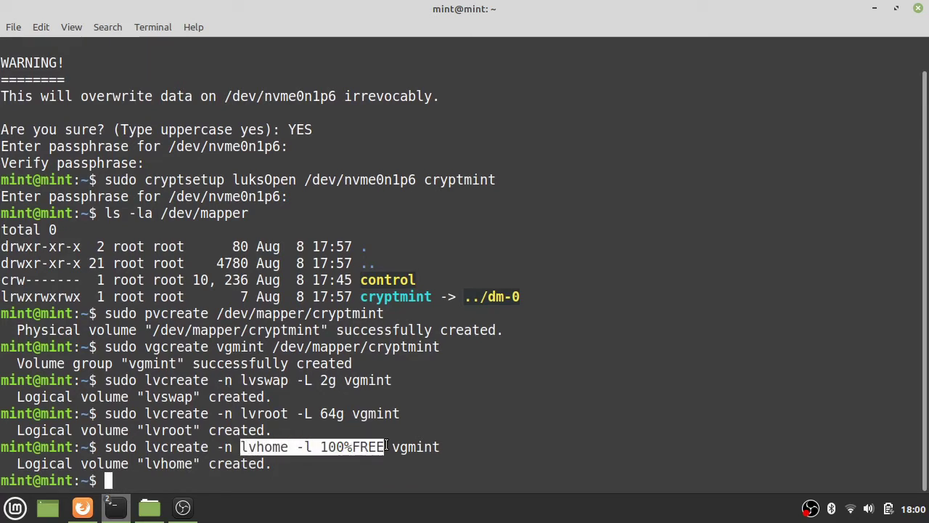
{"action": "left_click", "coordinate": [374, 469]}
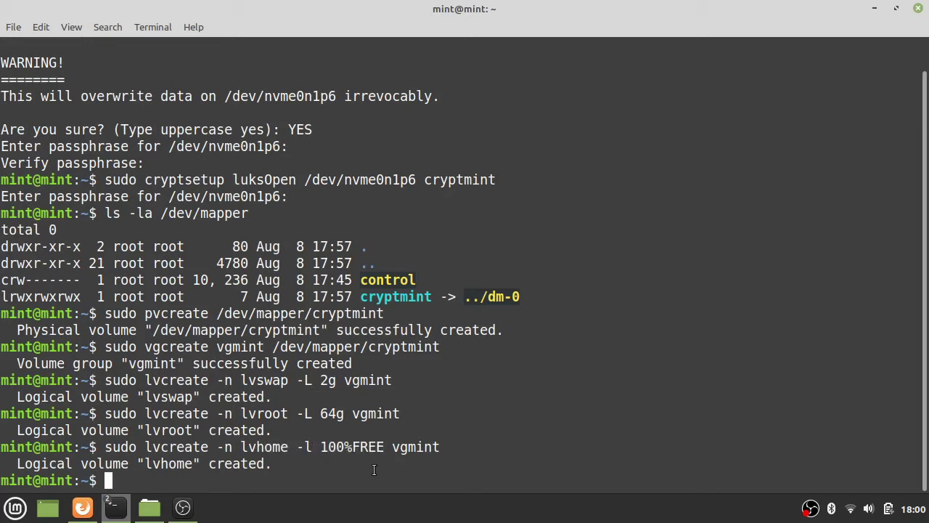
{"action": "type", "text": "sudo mkfs"}
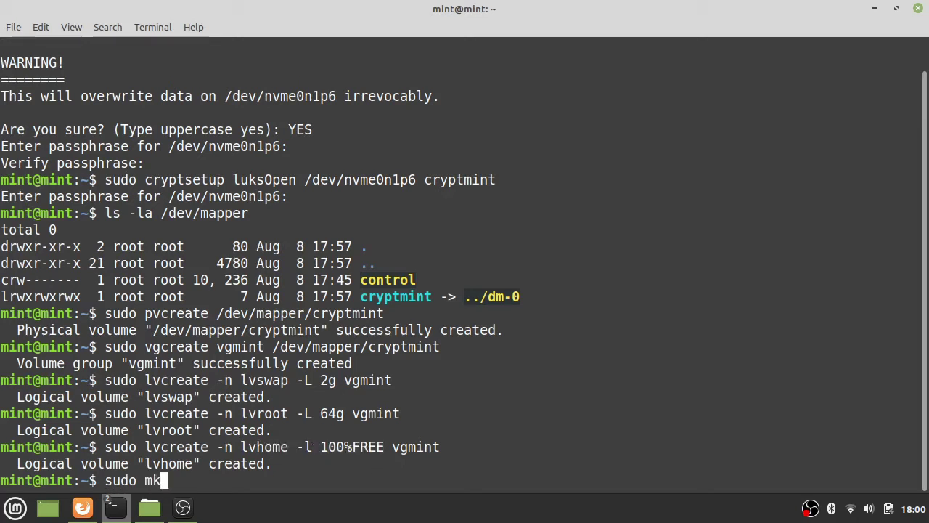
{"action": "key", "text": "BackSpace"}
{"action": "key", "text": "BackSpace"}
{"action": "type", "text": "swap"}
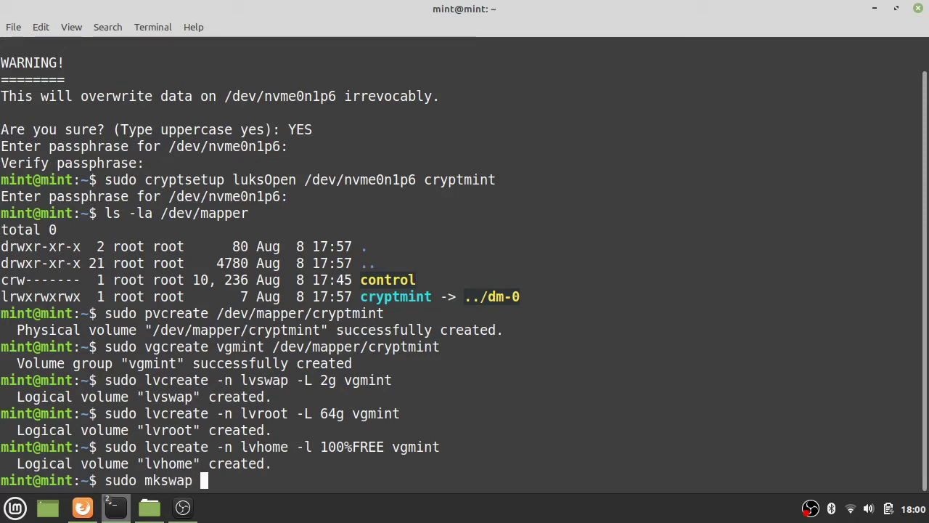
{"action": "type", "text": " /de"}
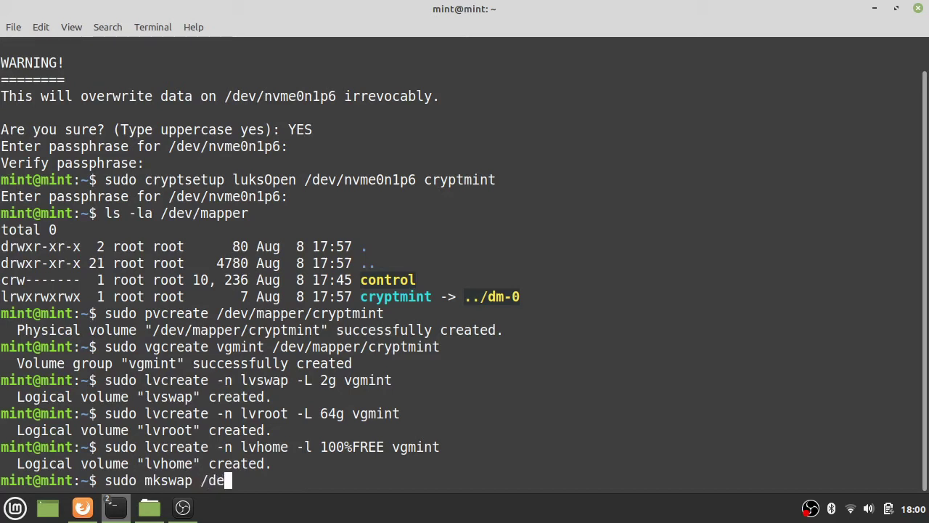
{"action": "type", "text": "v/mapper/"}
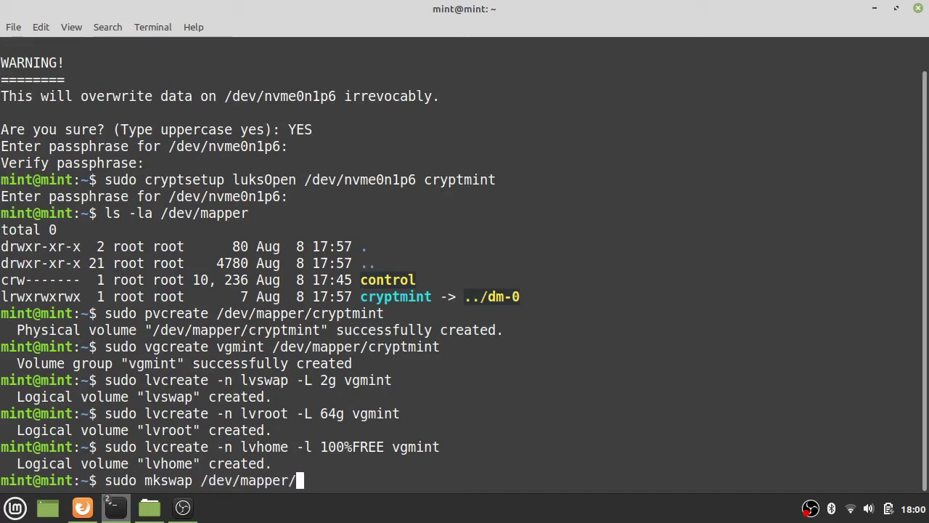
{"action": "type", "text": "vgmint-lvs"}
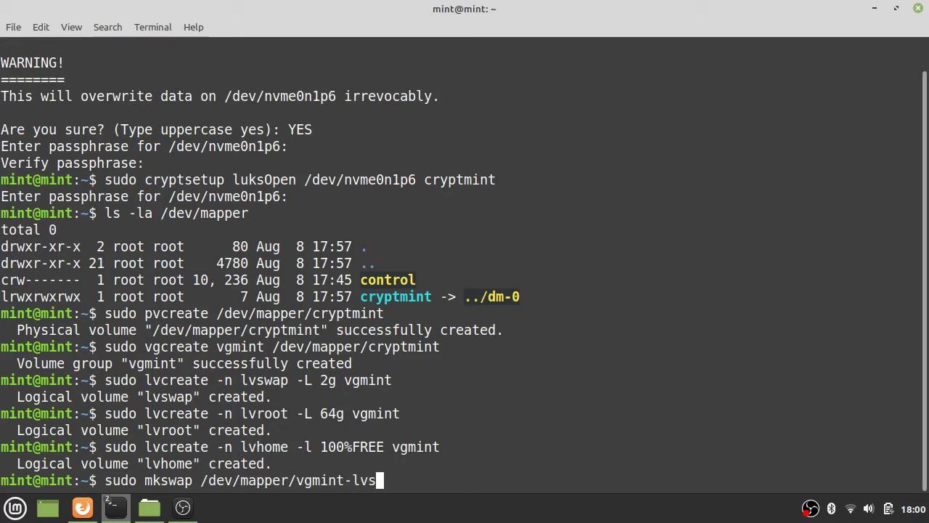
{"action": "key", "text": "Tab"}
Check the lvswap name, create the 2 GiB swap, then run sudo mkfs.ext4 on vgmint-lvroot.
{"action": "mouse_move", "coordinate": [393, 481]}
{"action": "left_mouse_down"}
{"action": "mouse_move", "coordinate": [296, 483]}
{"action": "mouse_move", "coordinate": [401, 482]}
{"action": "left_mouse_up"}
{"action": "left_click", "coordinate": [296, 483]}
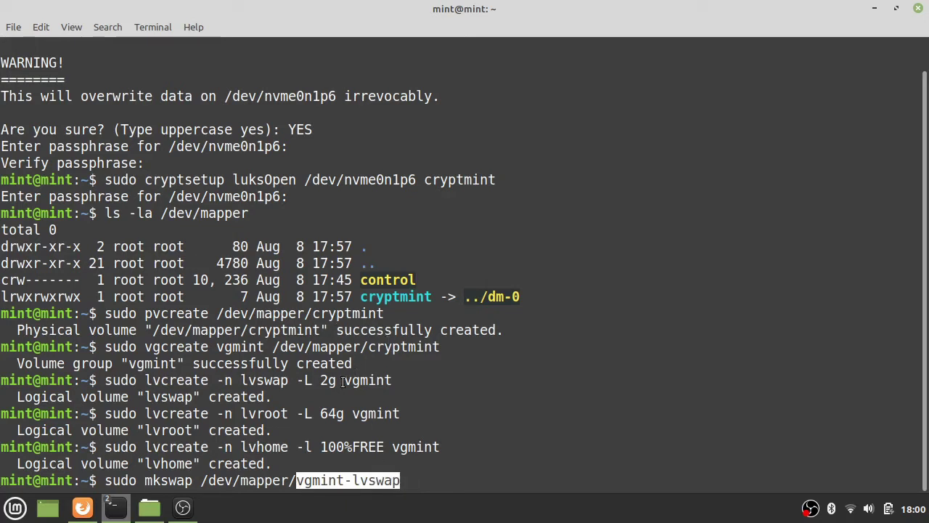
{"action": "left_click_drag", "start_coordinate": [344, 381], "coordinate": [393, 380]}
{"action": "left_click_drag", "start_coordinate": [242, 380], "coordinate": [289, 381]}
{"action": "left_click", "coordinate": [525, 479]}
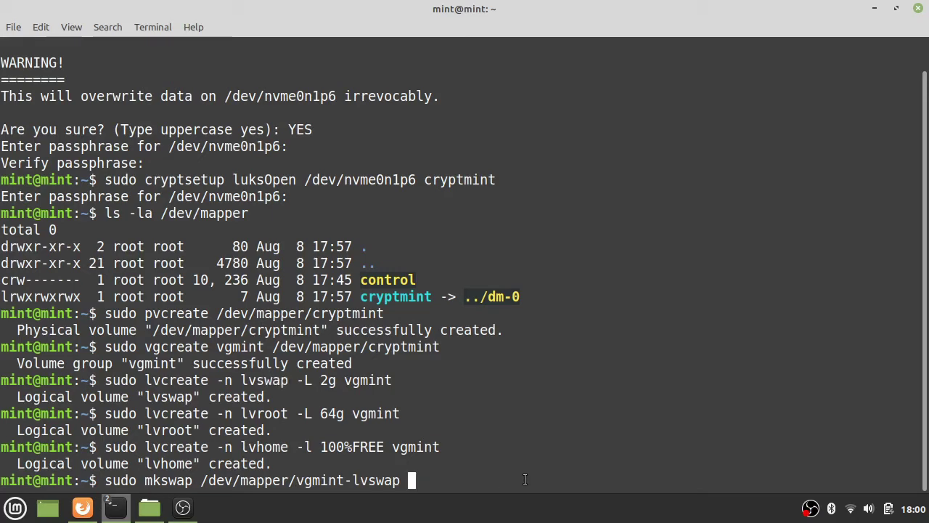
{"action": "key", "text": "Return"}
{"action": "type", "text": "sudo mkfs.ext4"}
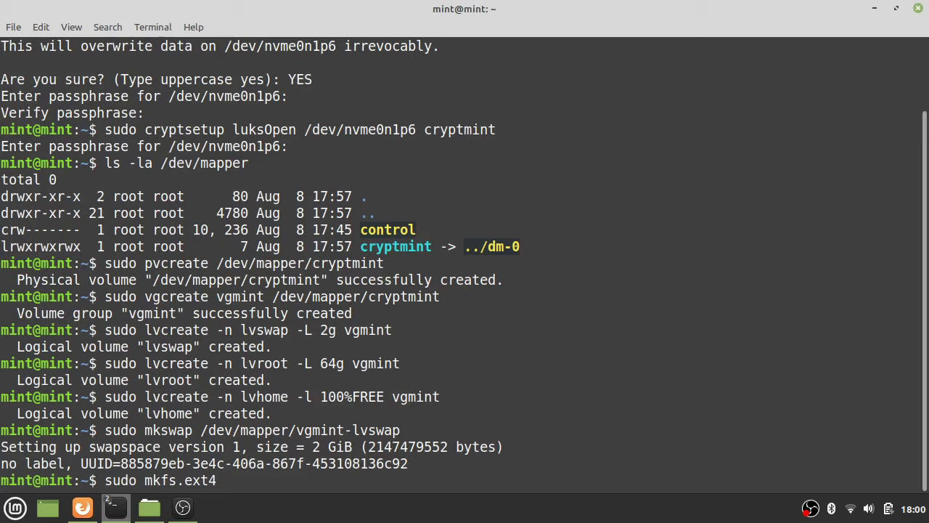
{"action": "type", "text": " /dev/mapper/vg"}
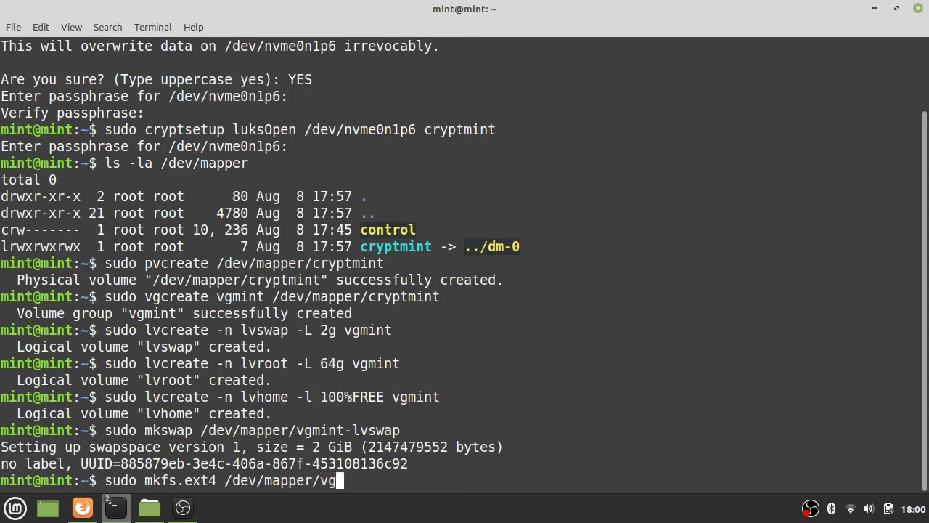
{"action": "type", "text": "mint-lvroot"}
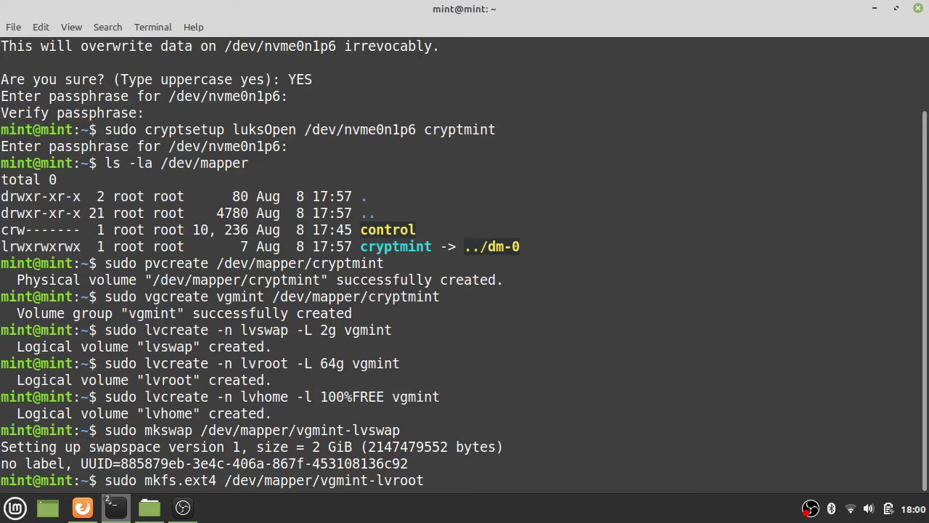
{"action": "key", "text": "Return"}
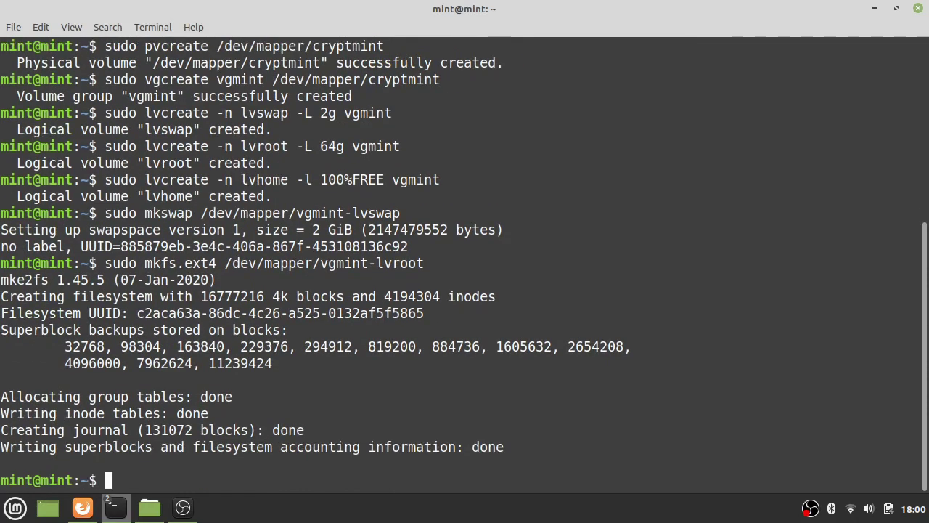
List lvroot's reserved blocks with tune2fs -l | grep "Reserved", showing 838860.
{"action": "type", "text": "sudo tu"}
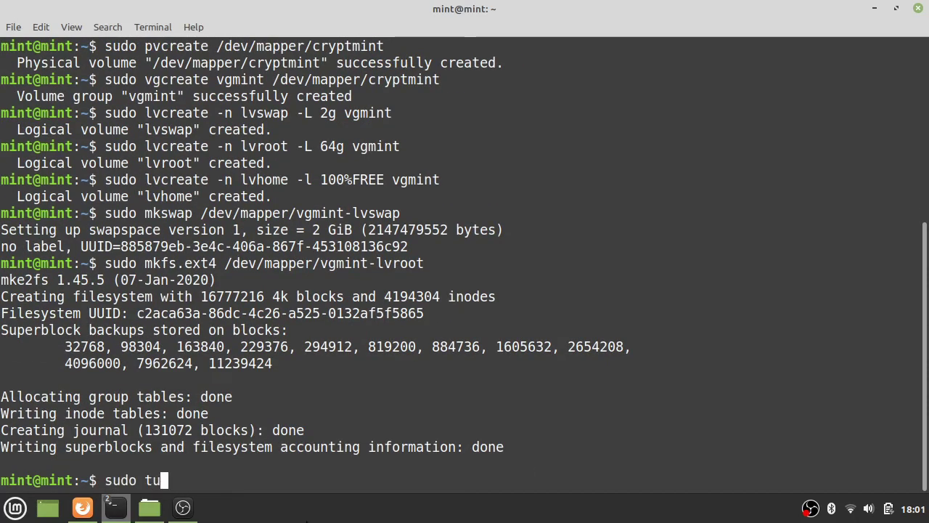
{"action": "type", "text": "ne2fs -l"}
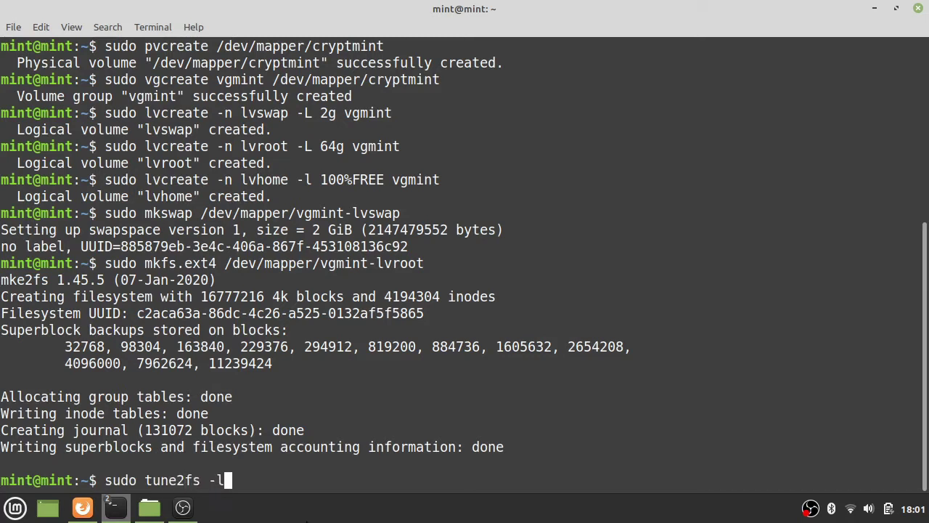
{"action": "type", "text": " /dev/"}
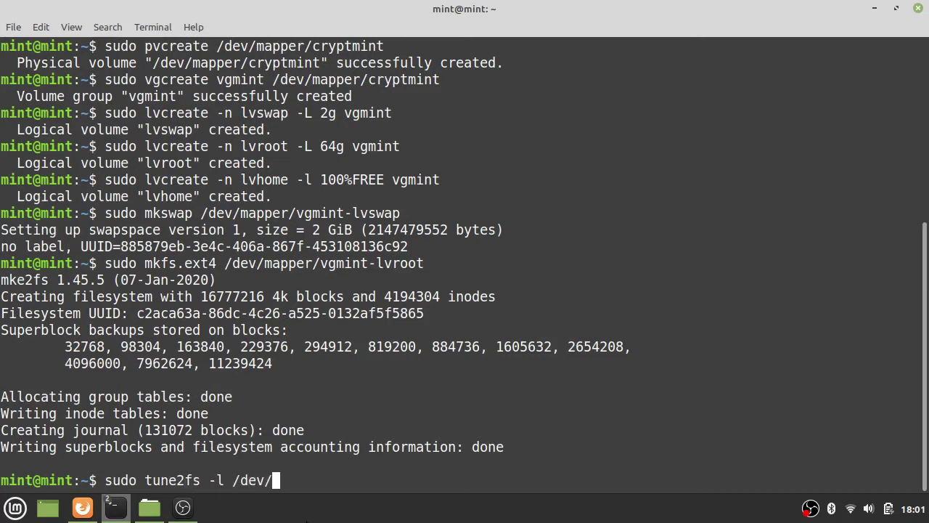
{"action": "type", "text": "mapper/vg"}
{"action": "key", "text": "Tab"}
{"action": "type", "text": "ro"}
{"action": "key", "text": "Tab"}
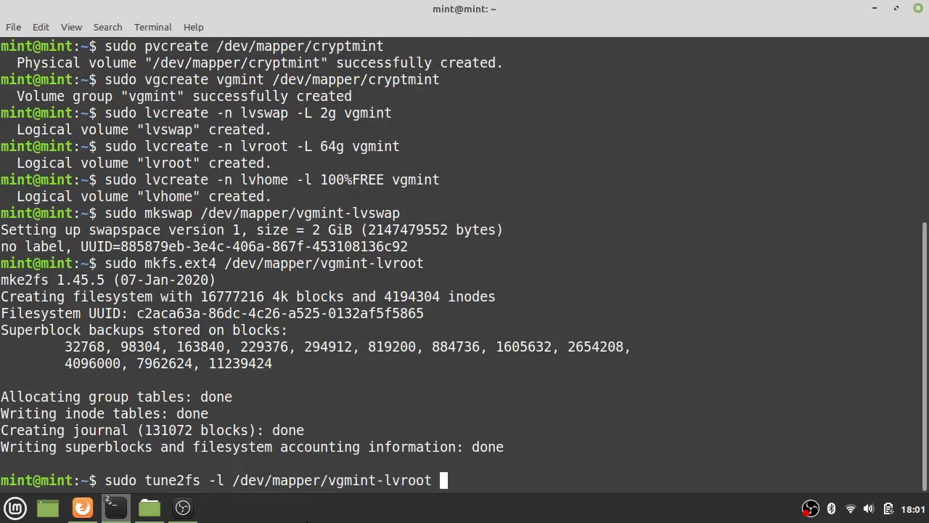
{"action": "type", "text": "| grep \"Reserved\""}
{"action": "key", "text": "Return"}
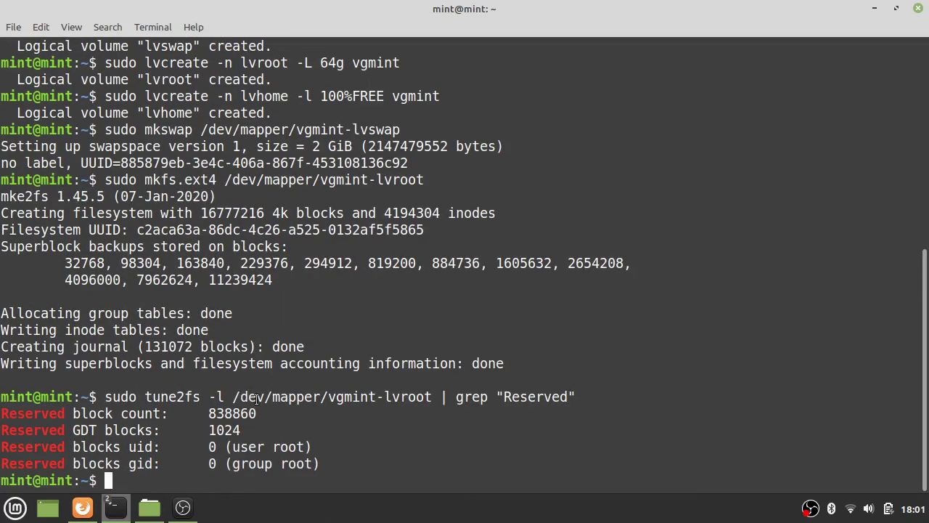
{"action": "left_click_drag", "start_coordinate": [257, 413], "coordinate": [1, 412]}
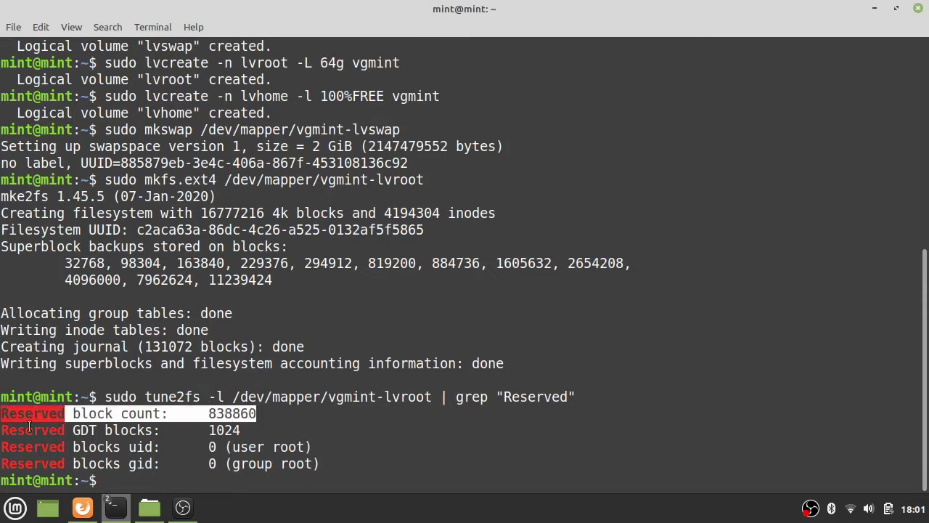
{"action": "left_click", "coordinate": [249, 449]}
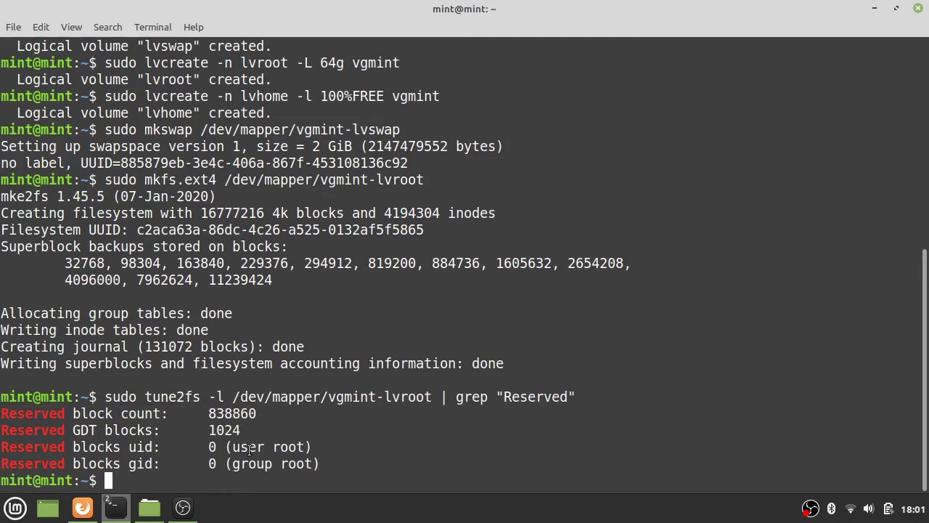
Reduce lvroot's reserved blocks to 1% (167772 blocks) with sudo tune2fs -m 1.
{"action": "type", "text": "sudo tu"}
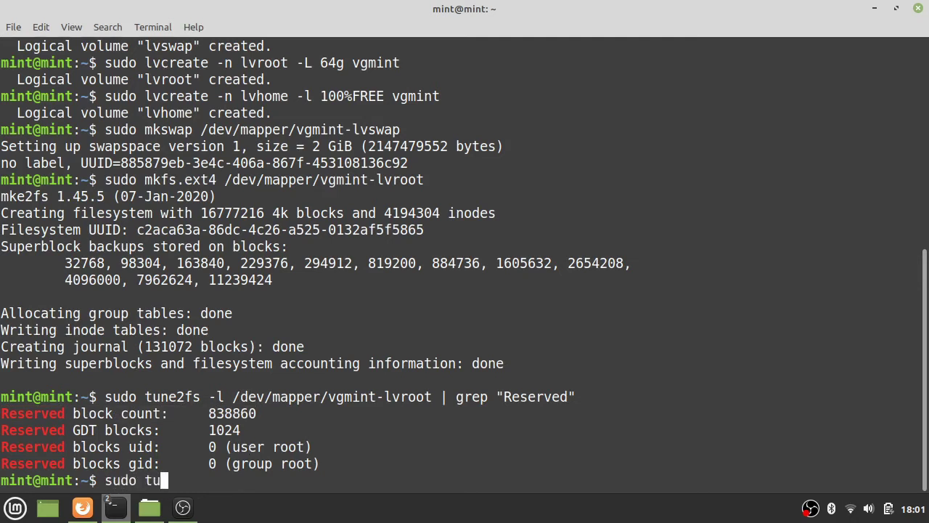
{"action": "type", "text": "ne2fs -m 1"}
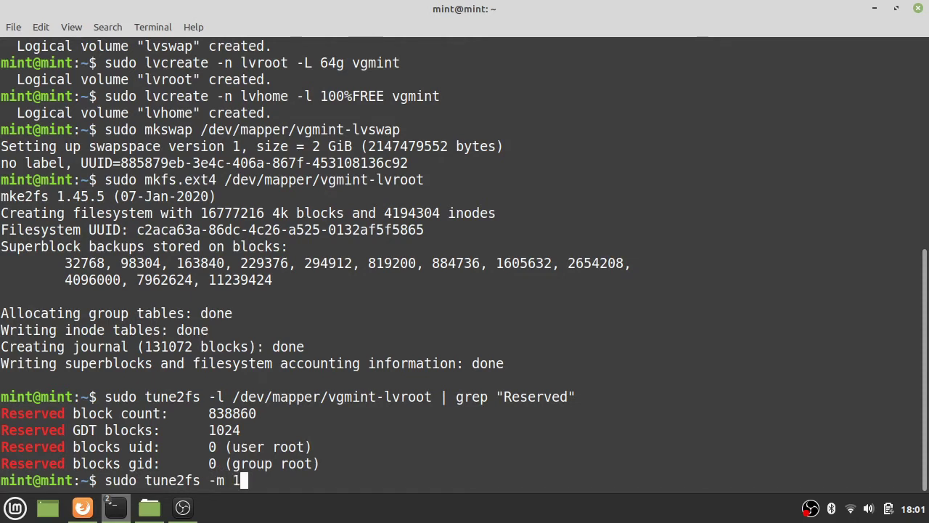
{"action": "type", "text": " /dev/"}
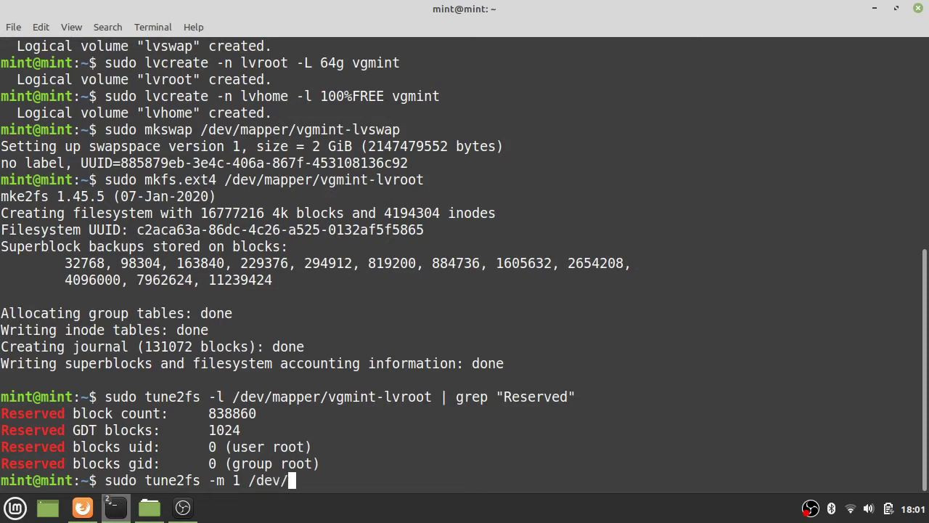
{"action": "type", "text": "mapper/vgmint-lv"}
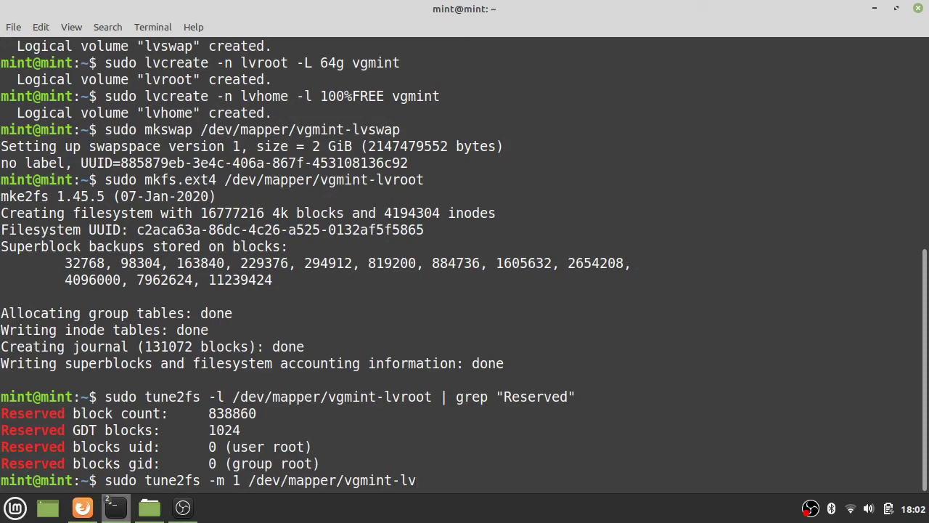
{"action": "type", "text": "ro"}
{"action": "key", "text": "Tab"}
{"action": "key", "text": "Return"}
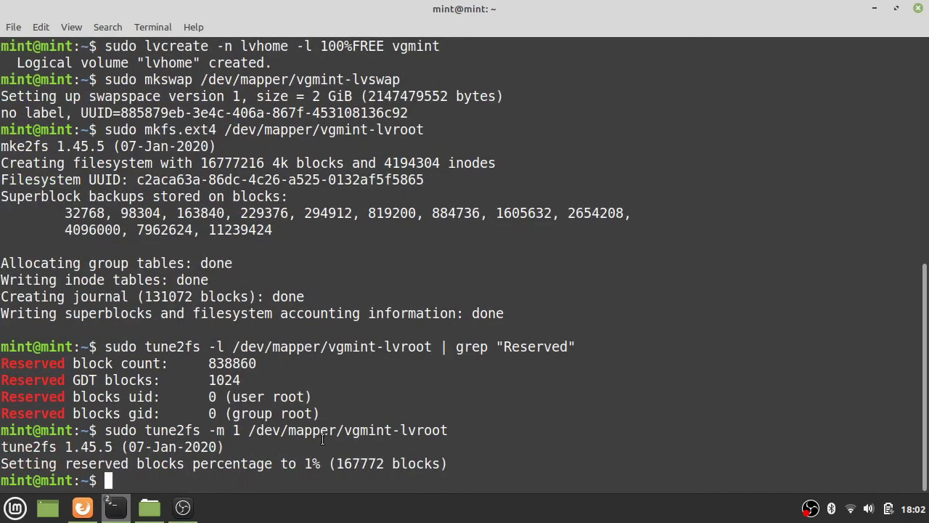
{"action": "left_click_drag", "start_coordinate": [296, 463], "coordinate": [344, 463]}
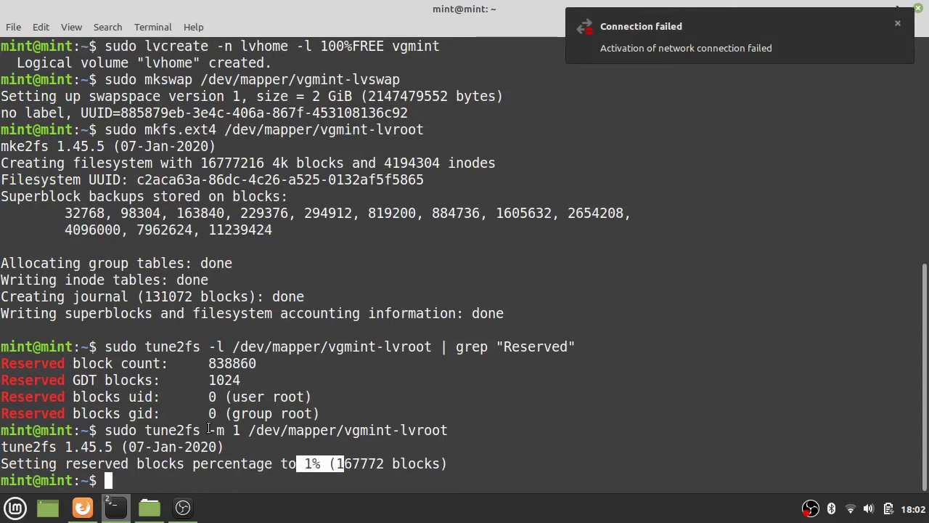
{"action": "left_click_drag", "start_coordinate": [226, 430], "coordinate": [250, 429]}
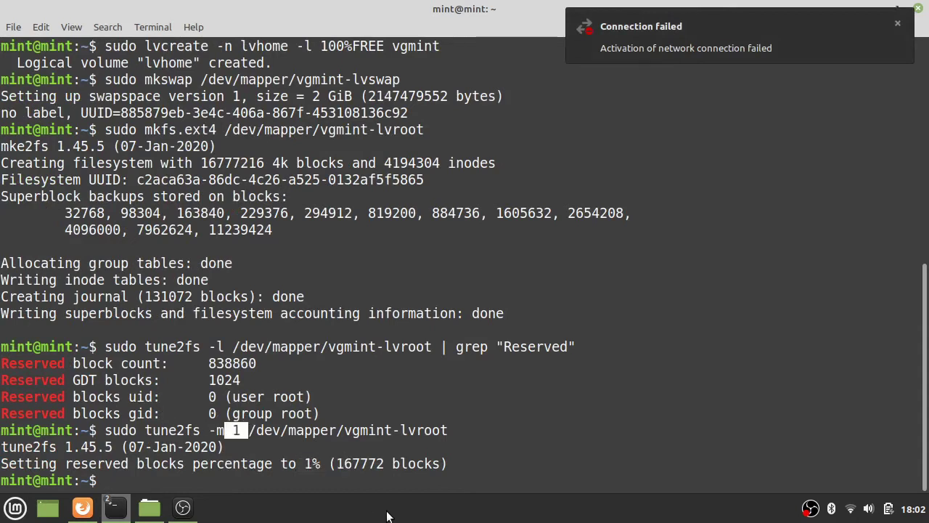
{"action": "left_click", "coordinate": [326, 473]}
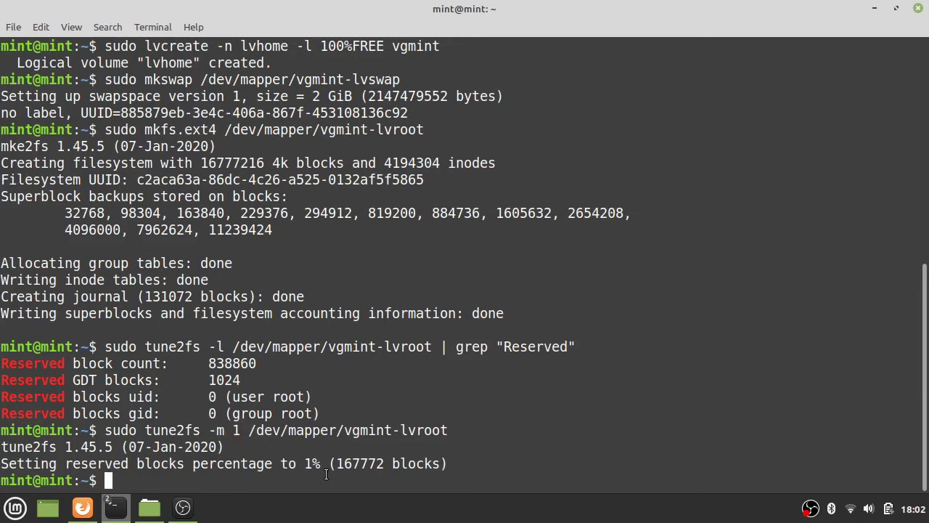
Format /dev/mapper/vgmint-lvhome with an ext4 filesystem.
{"action": "type", "text": "sudo m"}
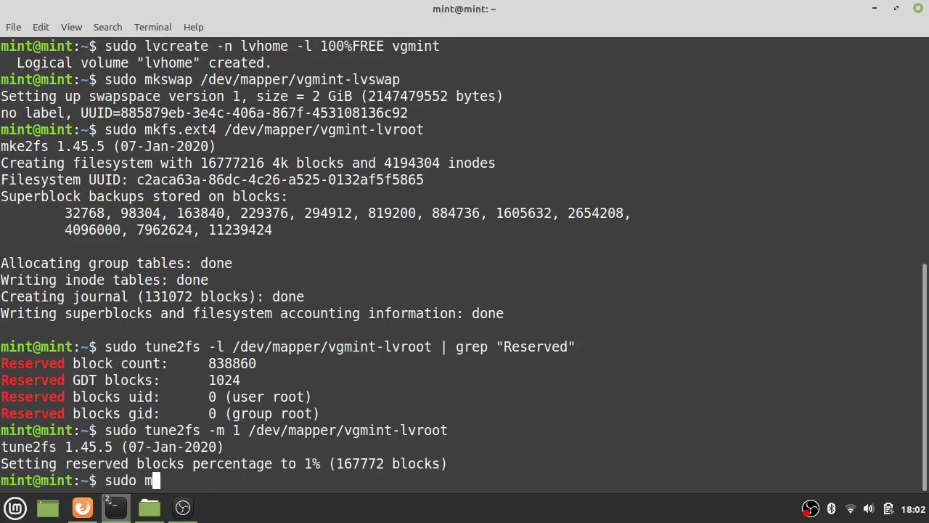
{"action": "type", "text": "kfs.ext"}
{"action": "type", "text": "4 "}
{"action": "type", "text": "/de"}
{"action": "type", "text": "c"}
{"action": "type", "text": "/mapper/"}
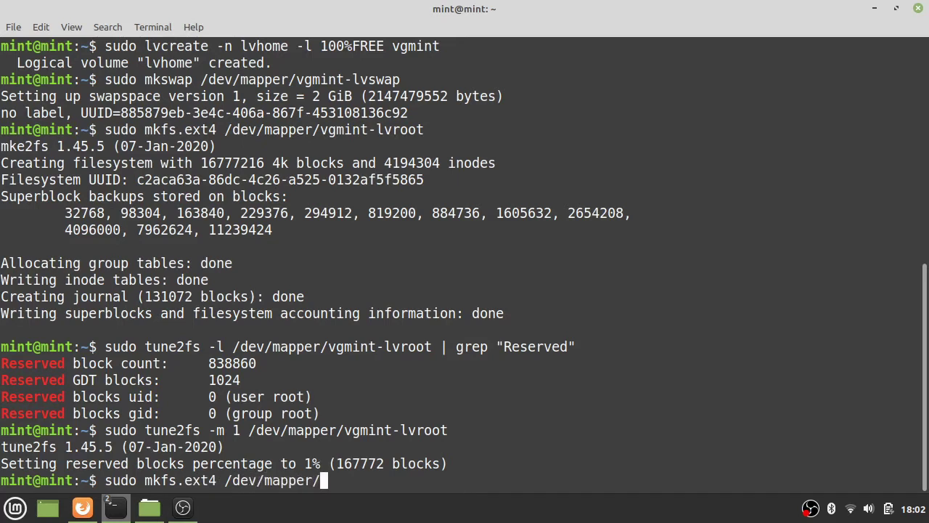
{"action": "type", "text": "vg"}
{"action": "key", "text": "Tab"}
{"action": "type", "text": "h"}
{"action": "key", "text": "Tab"}
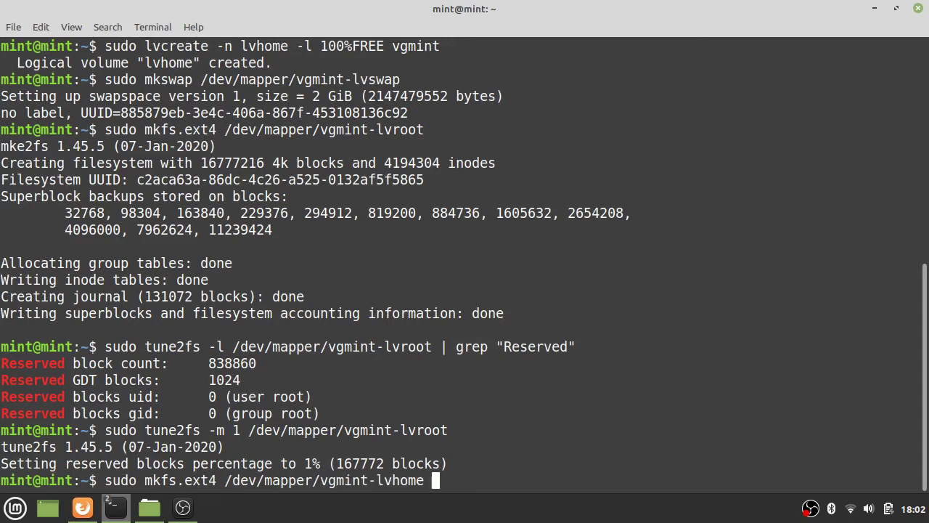
{"action": "key", "text": "Return"}
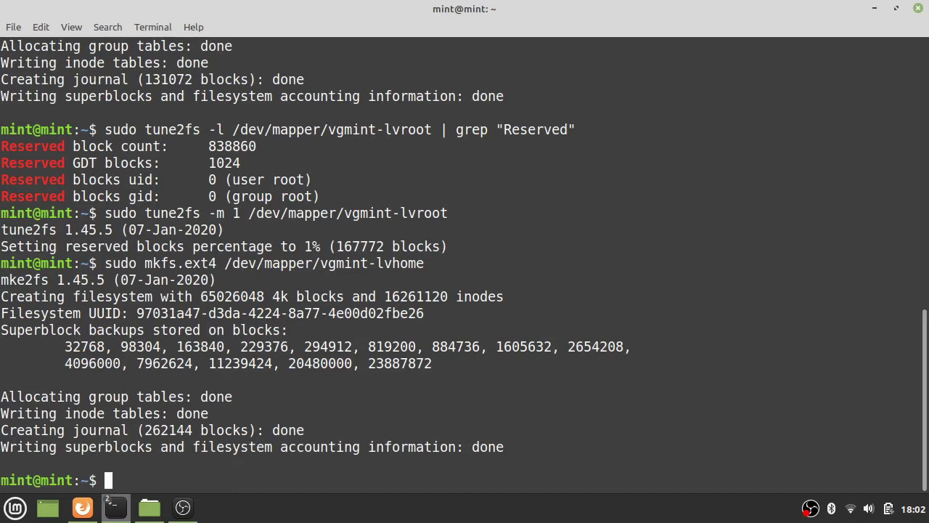
Set lvhome's reserved blocks to 0.1% (65026 blocks) and compare with lvroot's count.
{"action": "type", "text": "sudo tune2"}
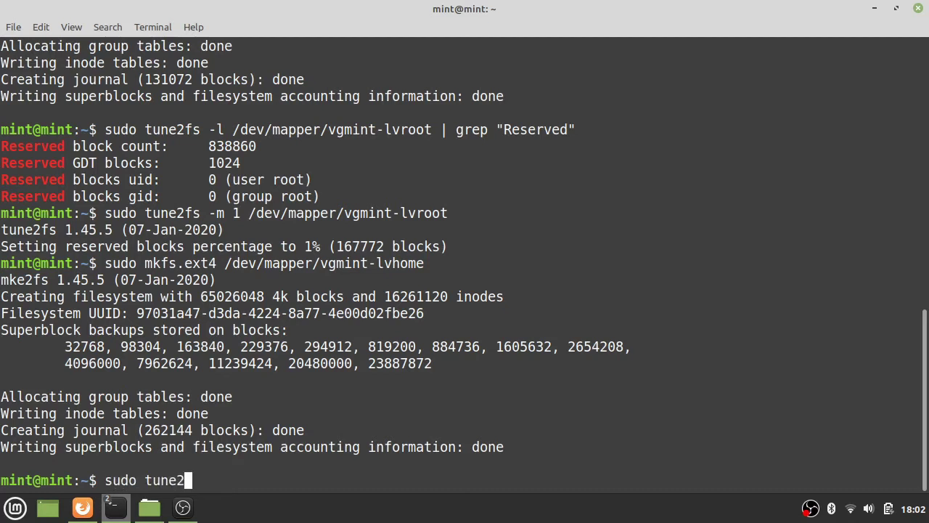
{"action": "type", "text": "fs -m 0.1 "}
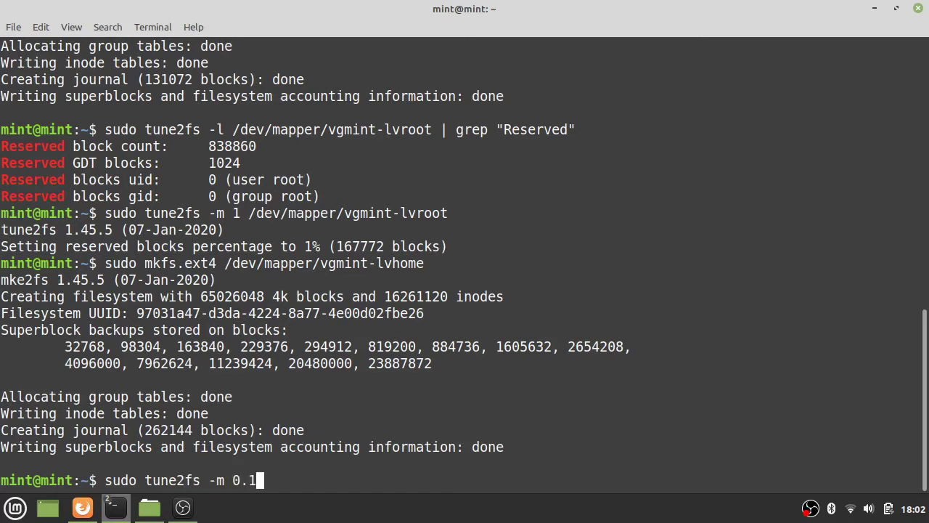
{"action": "type", "text": "/dev/m"}
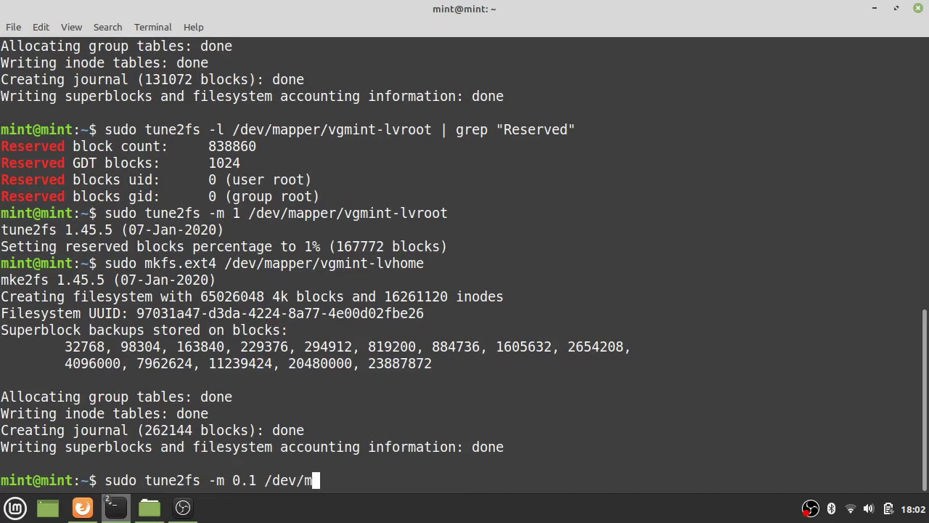
{"action": "type", "text": "apper/v"}
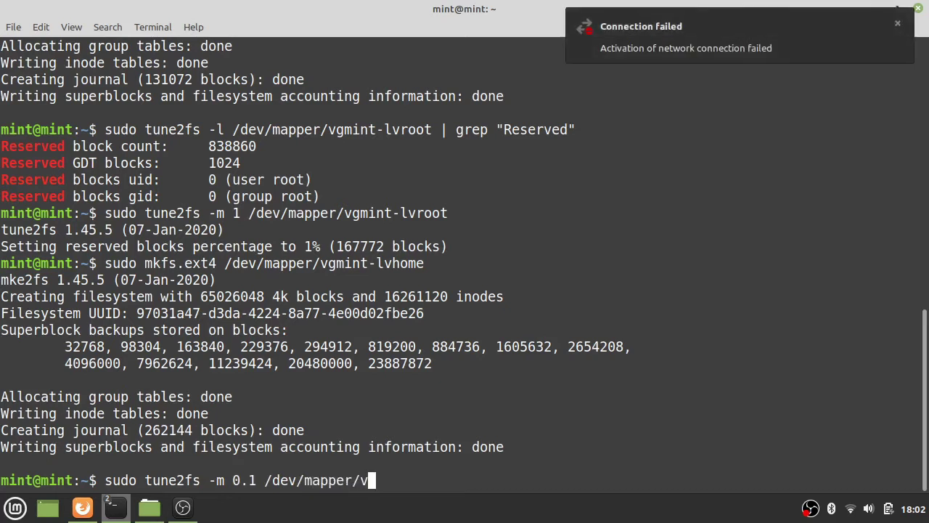
{"action": "type", "text": "gmint-l"}
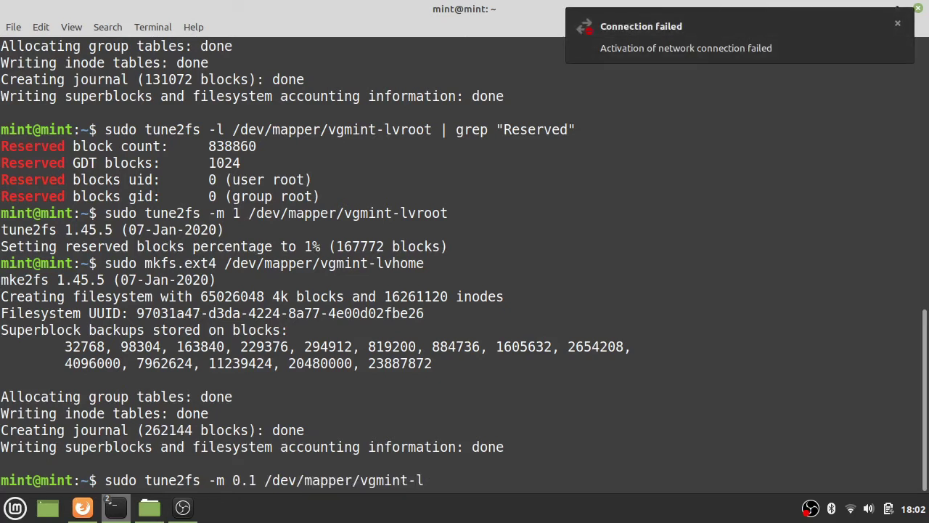
{"action": "type", "text": "v"}
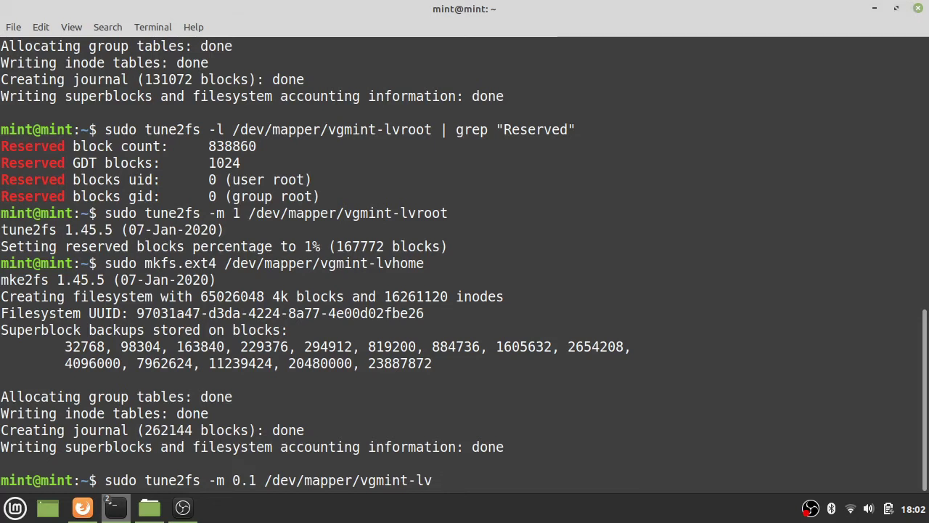
{"action": "type", "text": "home"}
{"action": "left_click_drag", "start_coordinate": [256, 480], "coordinate": [200, 480]}
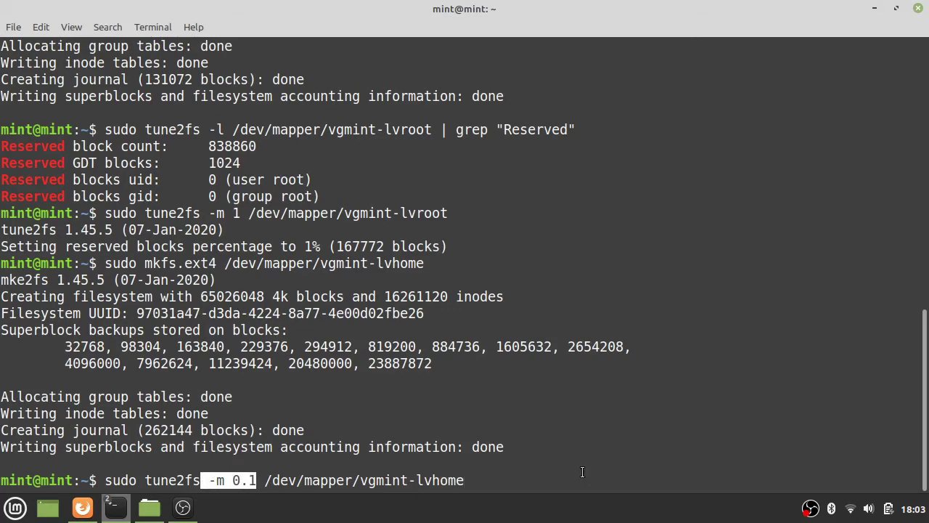
{"action": "key", "text": "Return"}
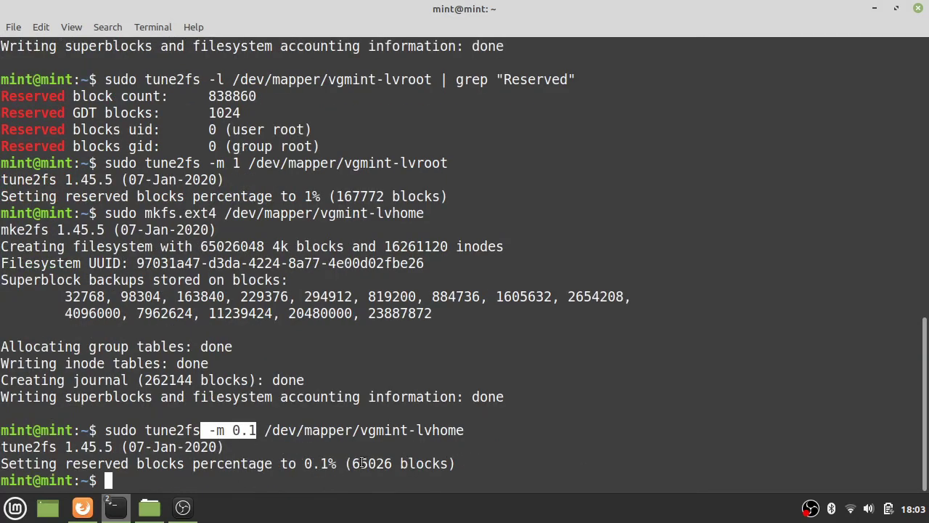
{"action": "left_click_drag", "start_coordinate": [352, 463], "coordinate": [392, 463]}
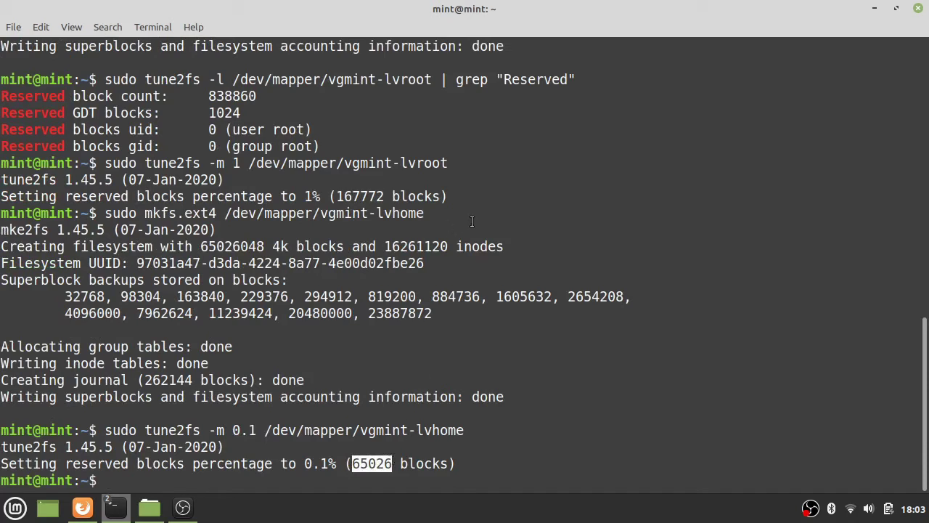
{"action": "left_click_drag", "start_coordinate": [345, 196], "coordinate": [383, 196]}
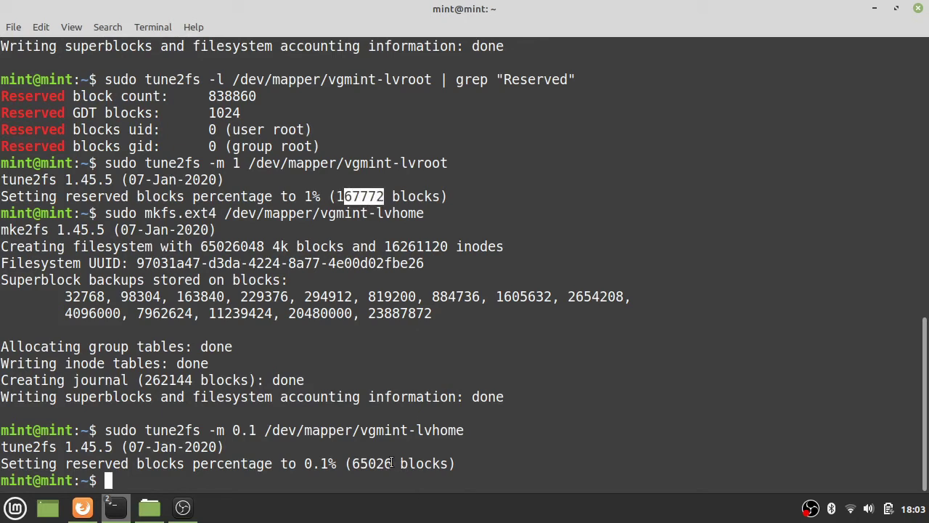
{"action": "left_click_drag", "start_coordinate": [392, 463], "coordinate": [353, 463]}
{"action": "left_click", "coordinate": [326, 483]}
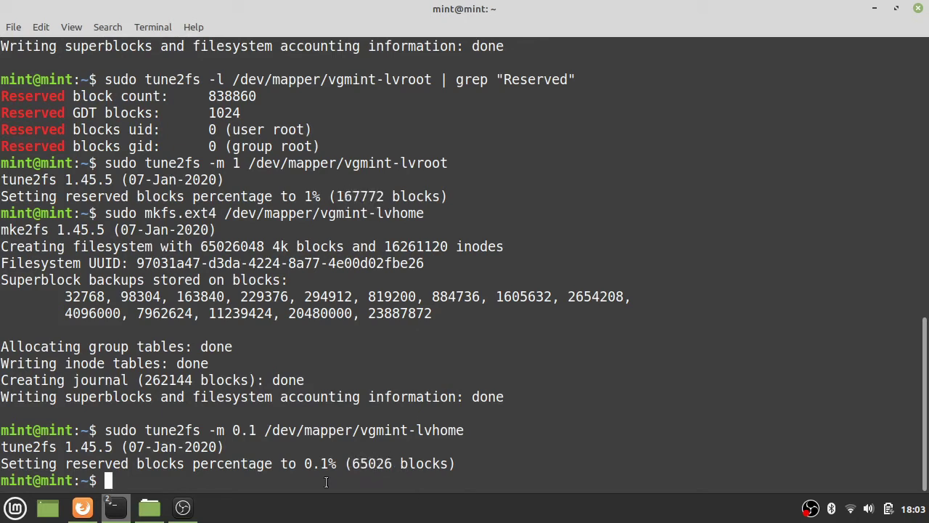
Run lvdisplay, then rerun it as sudo lvdisplay.
{"action": "type", "text": "lvdisplay"}
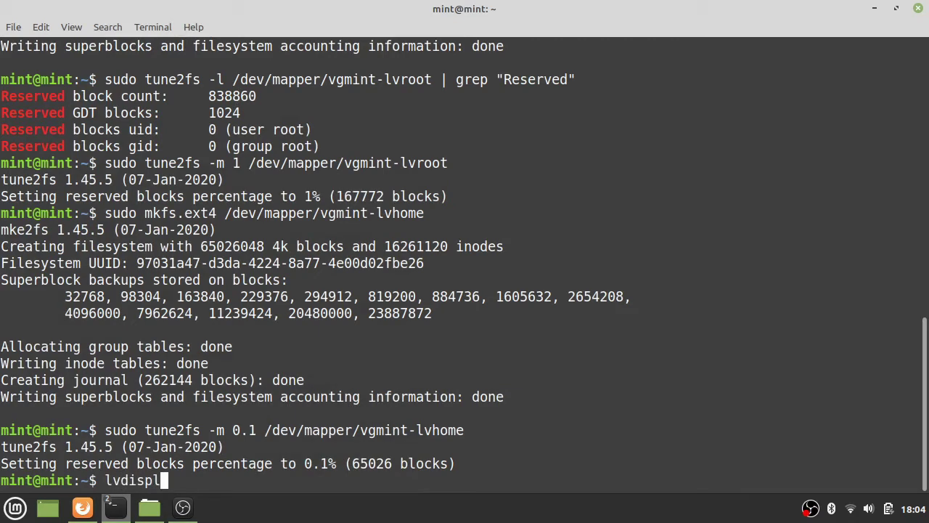
{"action": "key", "text": "Return"}
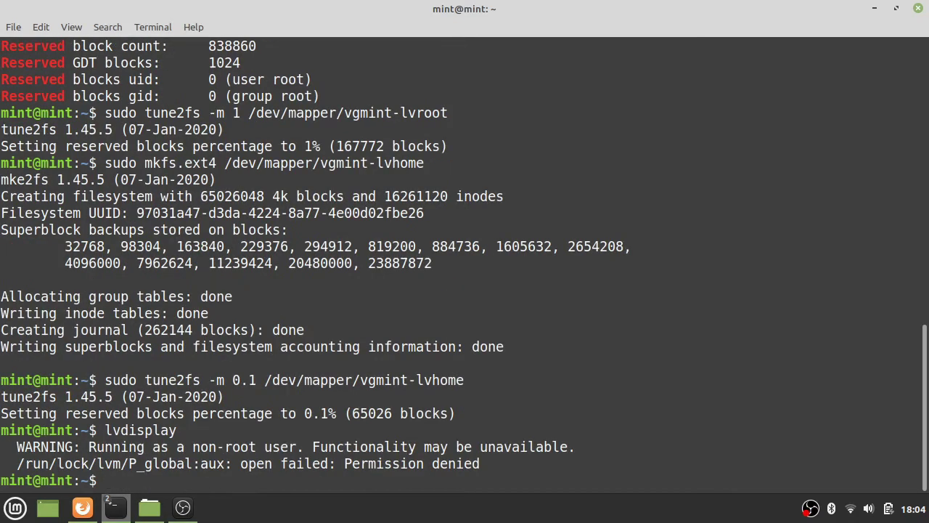
{"action": "key", "text": "Up"}
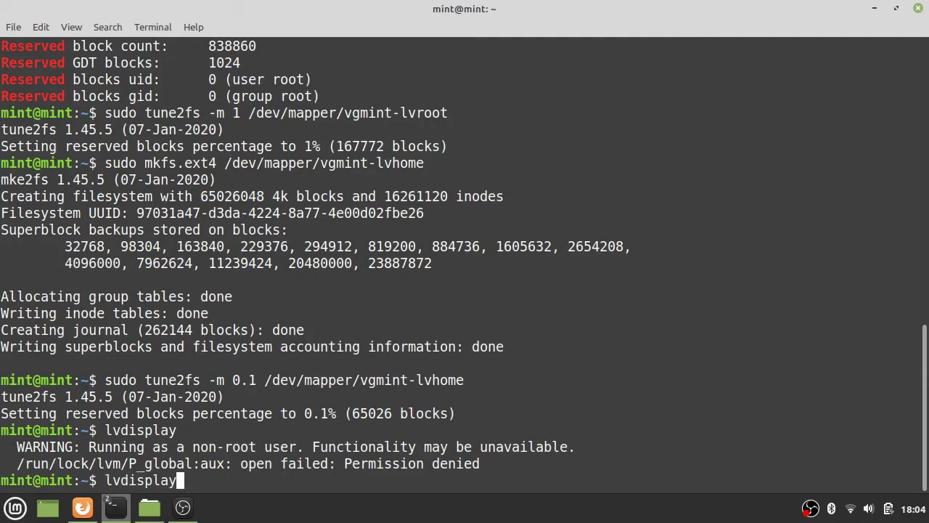
{"action": "key", "text": "Home"}
{"action": "type", "text": "sudo"}
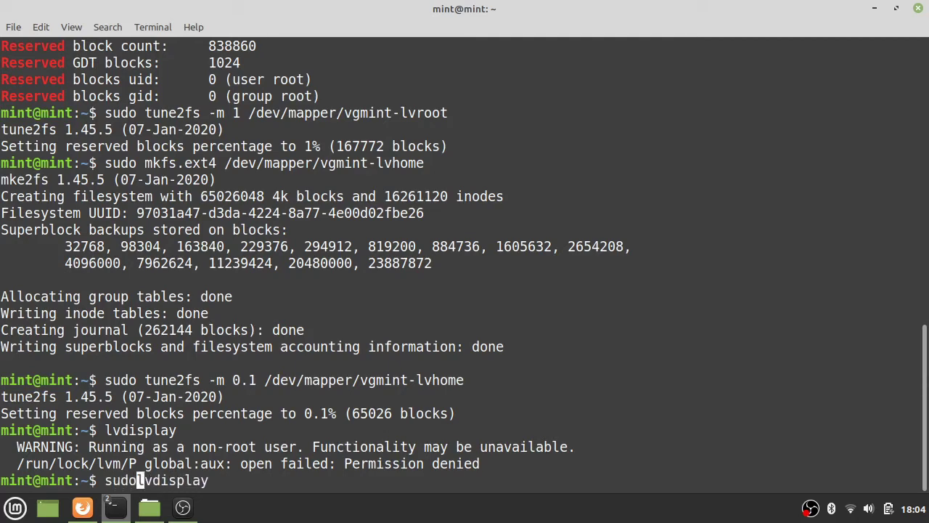
{"action": "key", "text": "Return"}
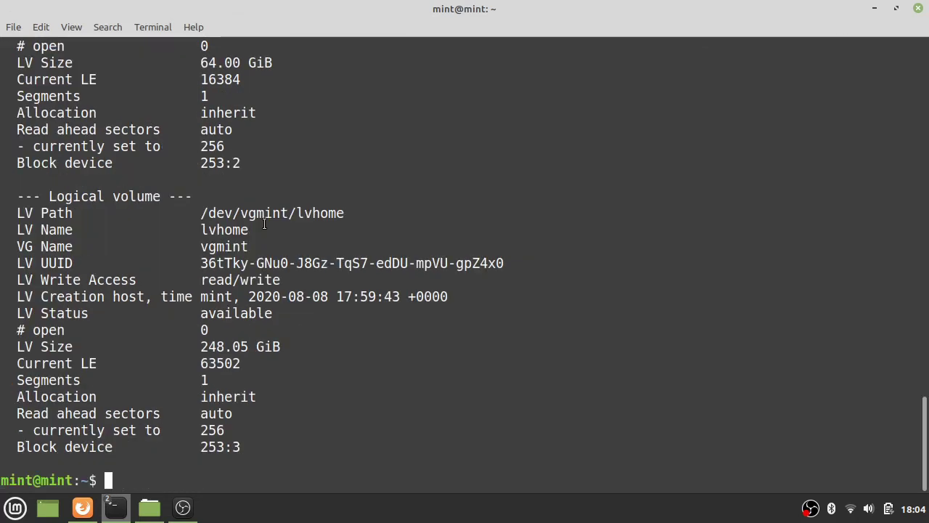
Review the lvswap path at 2.00 GiB and the lvroot path at 64.00 GiB.
{"action": "scroll", "coordinate": [262, 218], "scroll_direction": "up", "scroll_amount": 10}
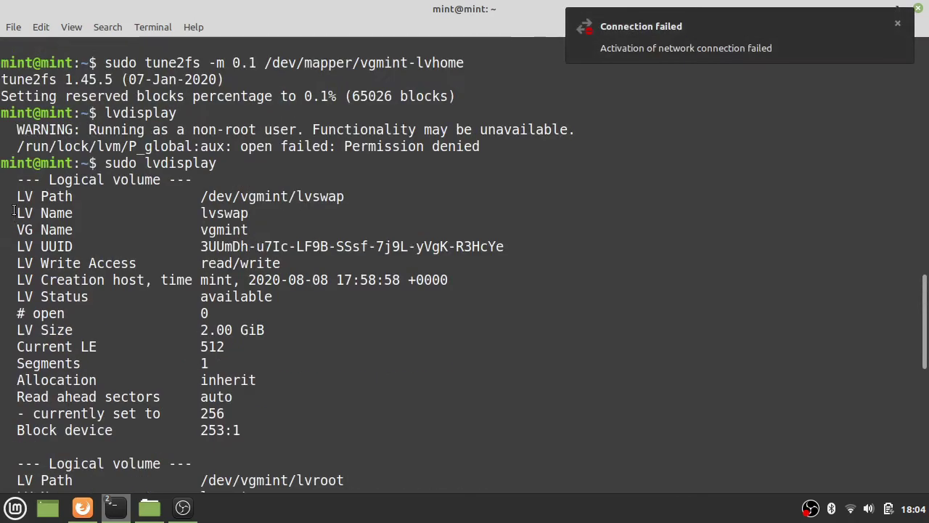
{"action": "double_click", "coordinate": [317, 197]}
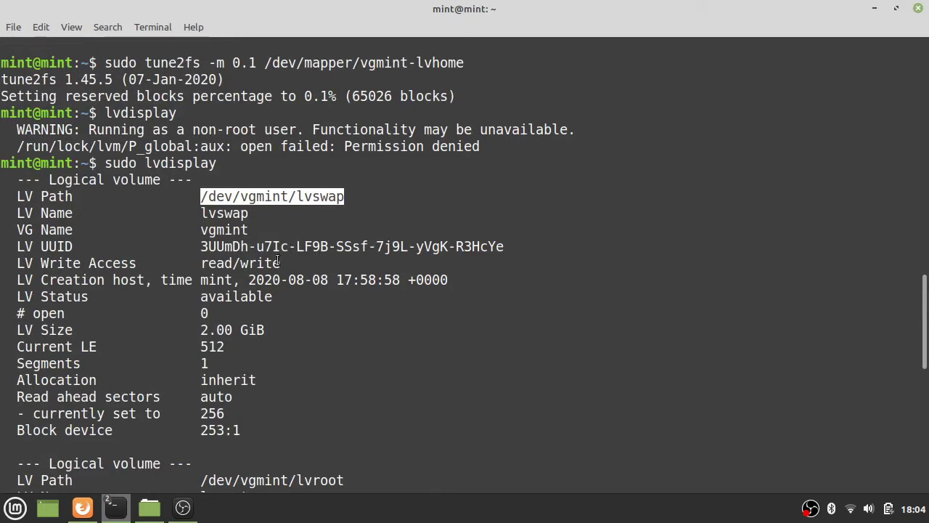
{"action": "scroll", "coordinate": [279, 262], "scroll_direction": "down", "scroll_amount": 2}
{"action": "double_click", "coordinate": [282, 386]}
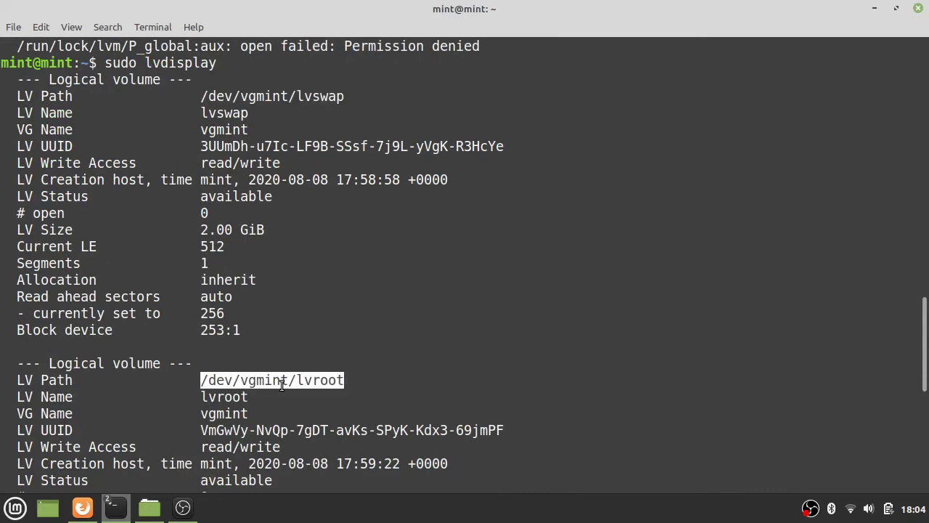
{"action": "scroll", "coordinate": [413, 337], "scroll_direction": "down", "scroll_amount": 1}
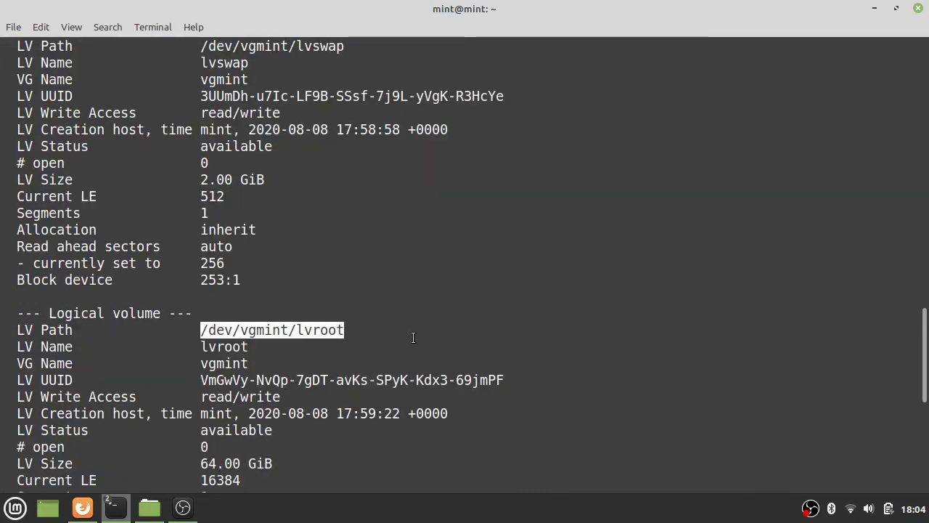
{"action": "scroll", "coordinate": [373, 288], "scroll_direction": "down", "scroll_amount": 3}
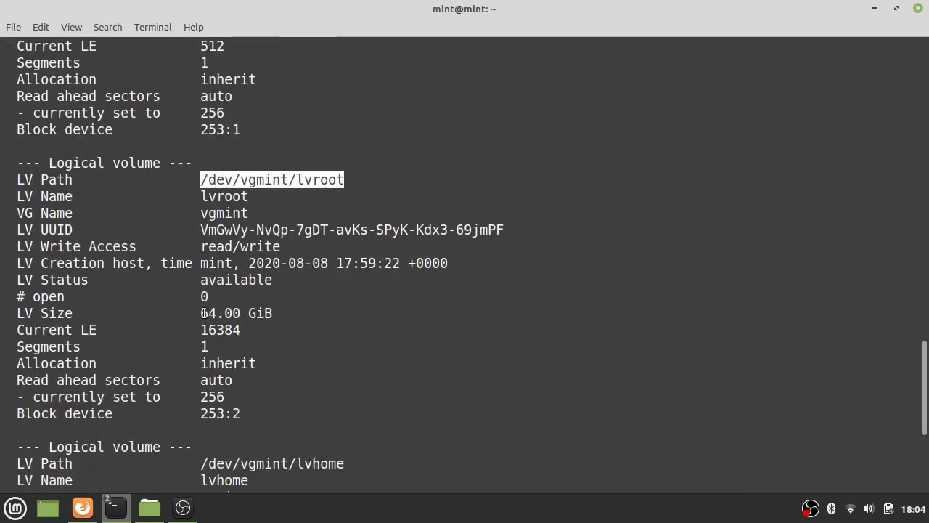
{"action": "left_click_drag", "start_coordinate": [204, 313], "coordinate": [334, 316]}
{"action": "left_click", "coordinate": [334, 316]}
Review the lvhome path and its 248.05 GiB size.
{"action": "scroll", "coordinate": [335, 317], "scroll_direction": "down", "scroll_amount": 5}
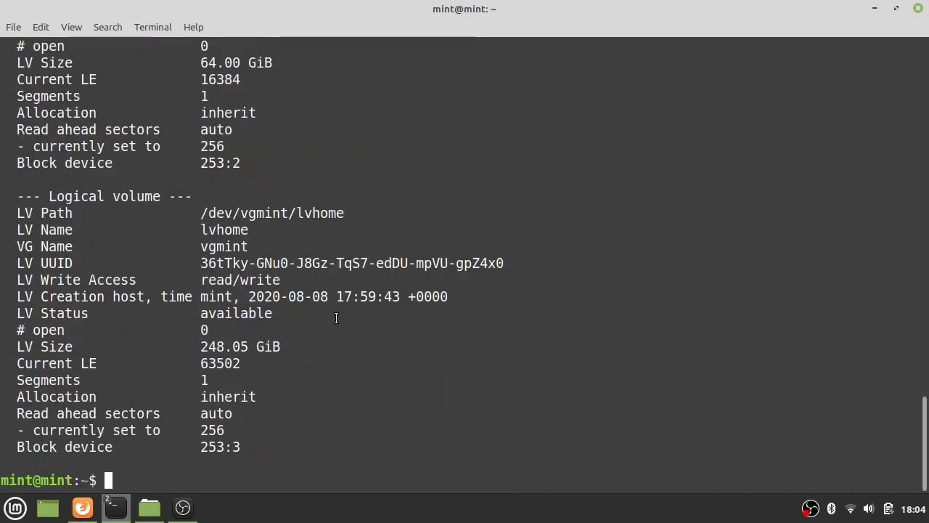
{"action": "double_click", "coordinate": [251, 211]}
{"action": "left_click_drag", "start_coordinate": [198, 350], "coordinate": [284, 347]}
{"action": "left_click", "coordinate": [290, 347]}
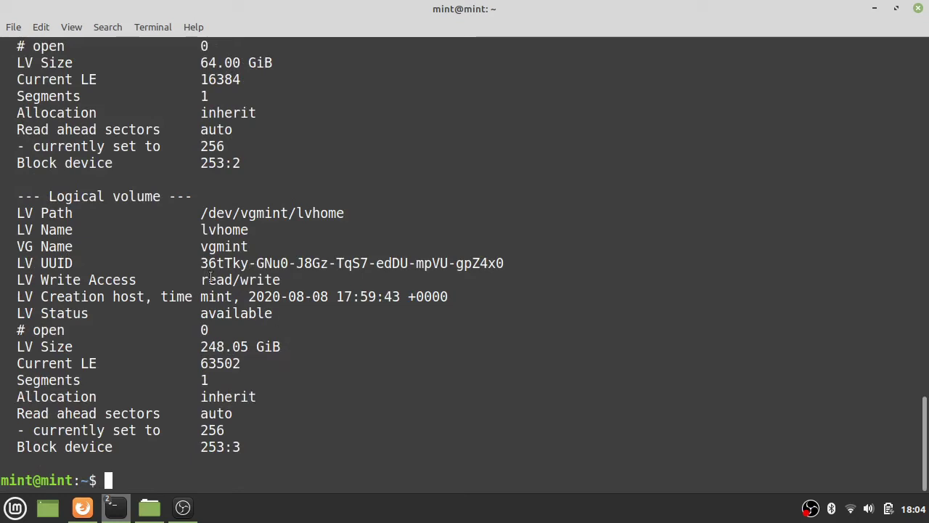
{"action": "scroll", "coordinate": [204, 262], "scroll_direction": "up", "scroll_amount": 2}
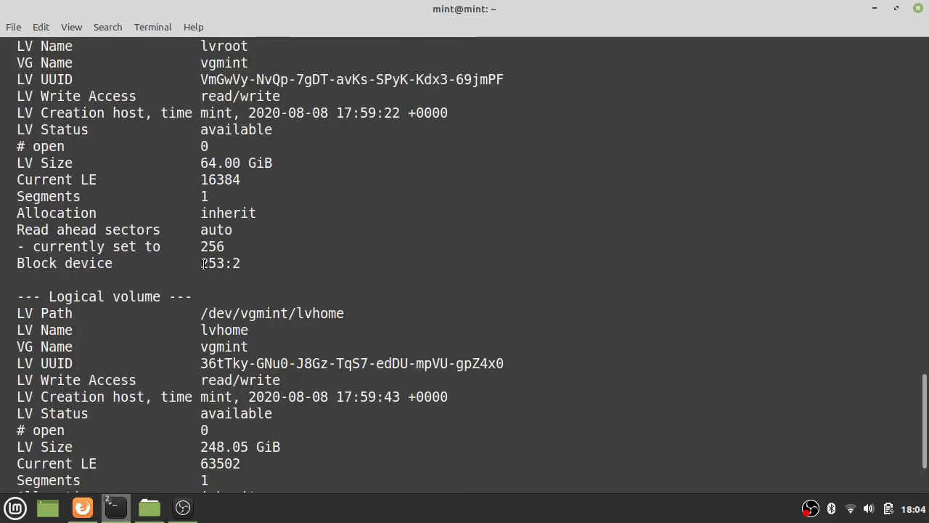
{"action": "scroll", "coordinate": [204, 263], "scroll_direction": "down", "scroll_amount": 2}
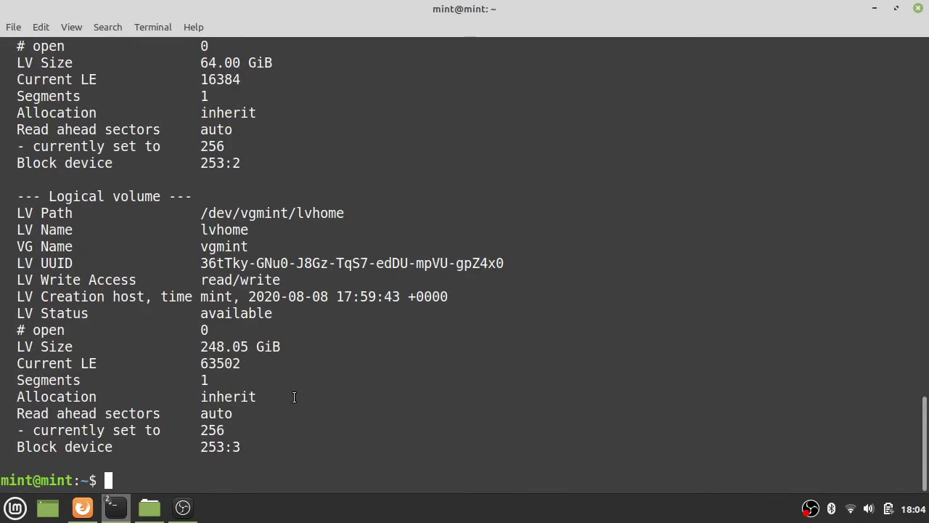
Minimise the terminal and choose 'Something else' as the installation type, then continue.
{"action": "left_click", "coordinate": [880, 11]}
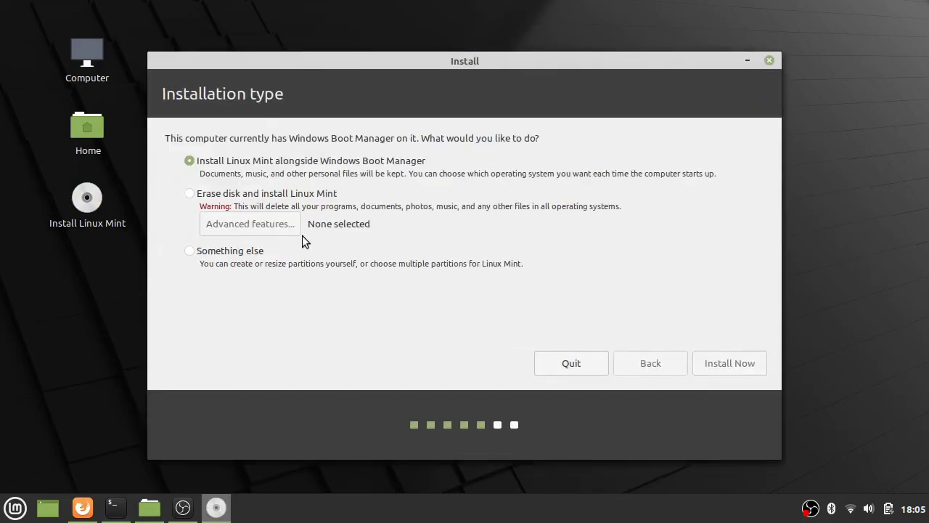
{"action": "left_click", "coordinate": [189, 252]}
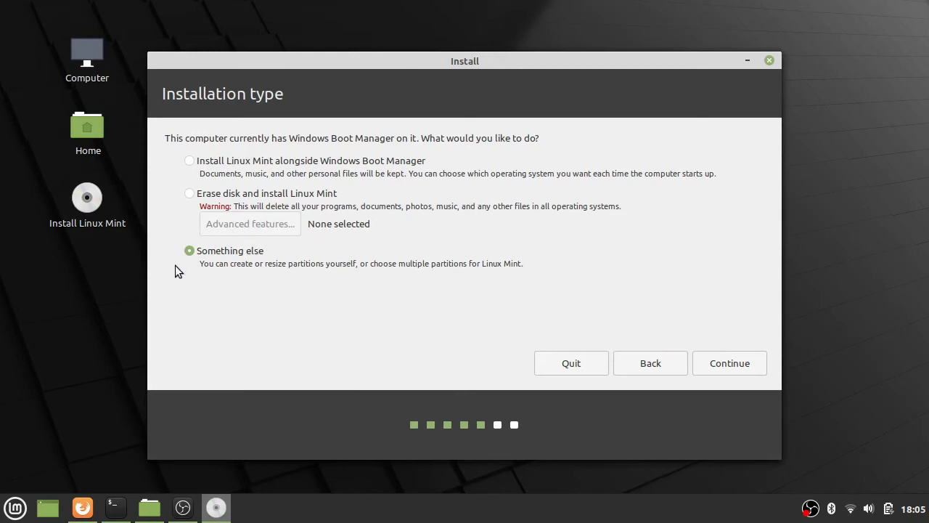
{"action": "left_click", "coordinate": [714, 362]}
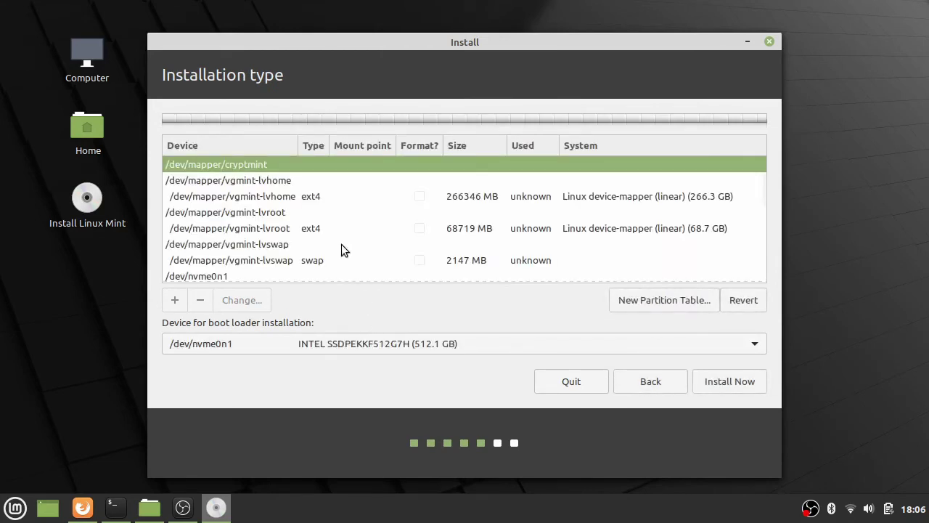
Select the vgmint-lvhome volume and scroll through the partition list.
{"action": "left_click", "coordinate": [280, 199]}
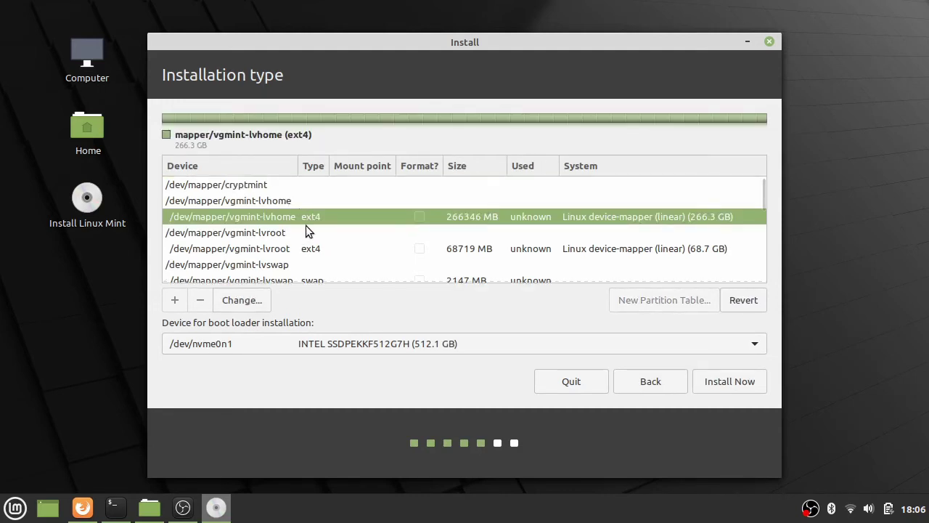
{"action": "scroll", "coordinate": [294, 221], "scroll_direction": "down", "scroll_amount": 3}
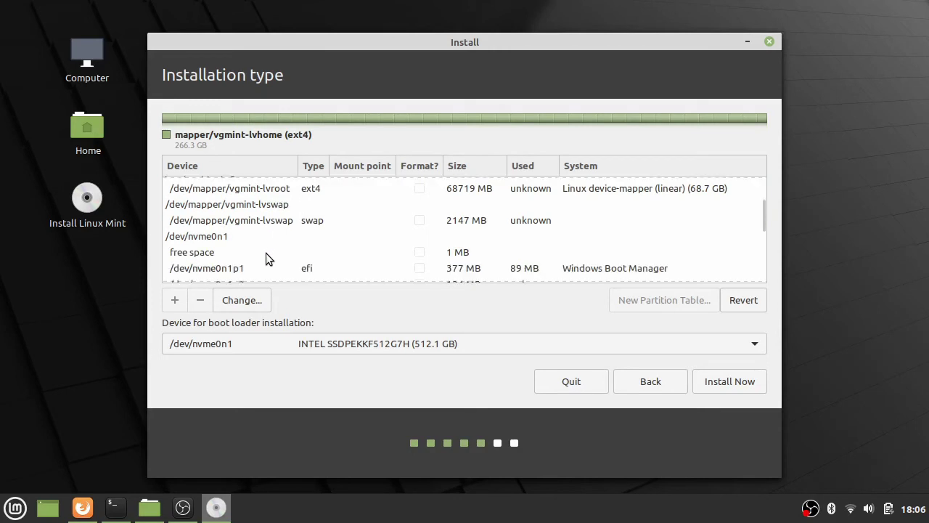
{"action": "scroll", "coordinate": [266, 260], "scroll_direction": "down", "scroll_amount": 1}
{"action": "scroll", "coordinate": [258, 225], "scroll_direction": "down", "scroll_amount": 3}
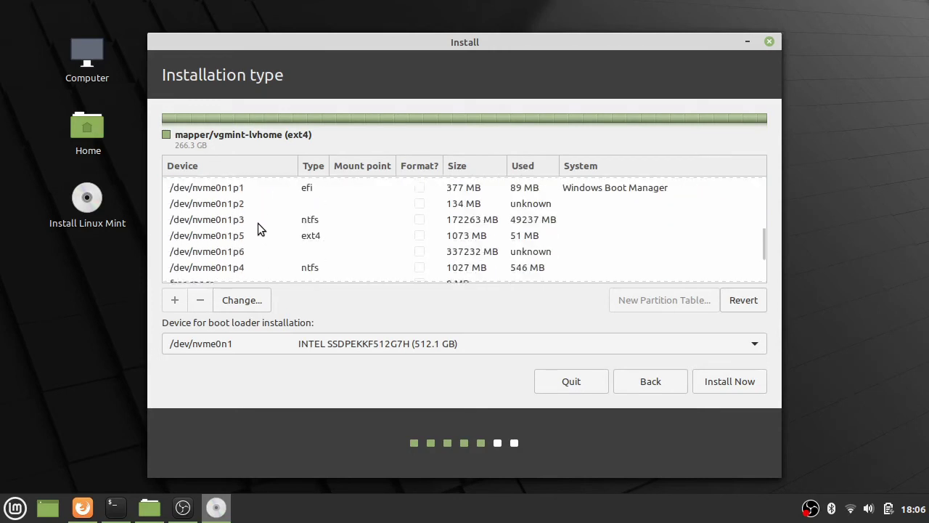
{"action": "scroll", "coordinate": [258, 225], "scroll_direction": "down", "scroll_amount": 2}
{"action": "scroll", "coordinate": [257, 226], "scroll_direction": "up", "scroll_amount": 8}
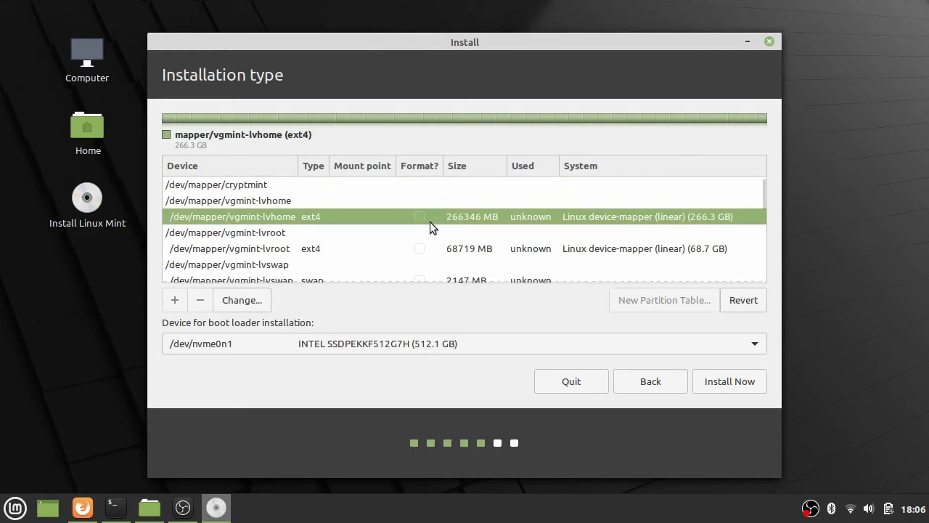
Set vgmint-lvhome to the Ext4 journaling file system with mount point /home.
{"action": "double_click", "coordinate": [345, 215]}
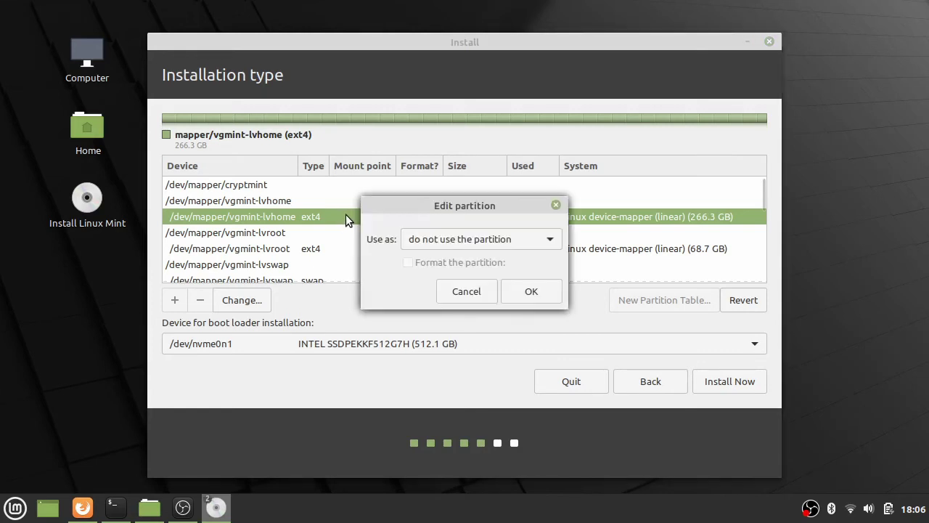
{"action": "left_click", "coordinate": [447, 238]}
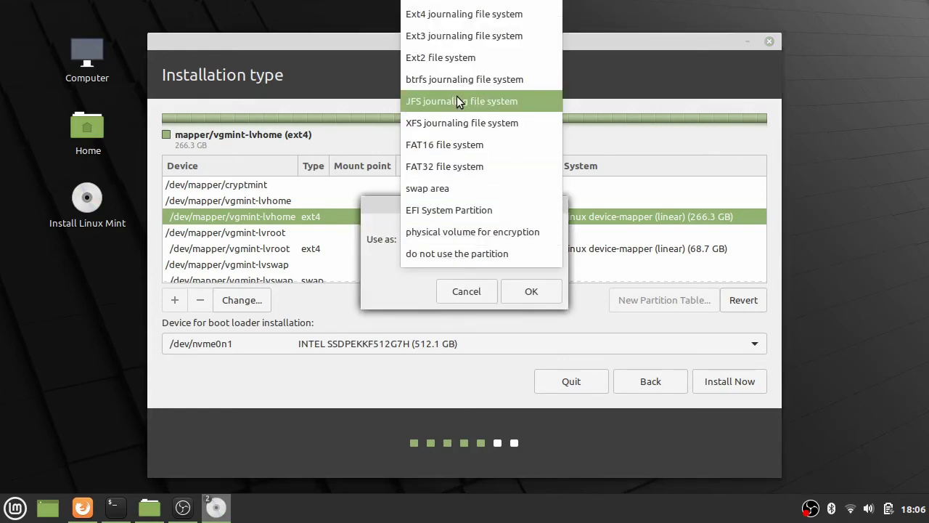
{"action": "left_click", "coordinate": [456, 18]}
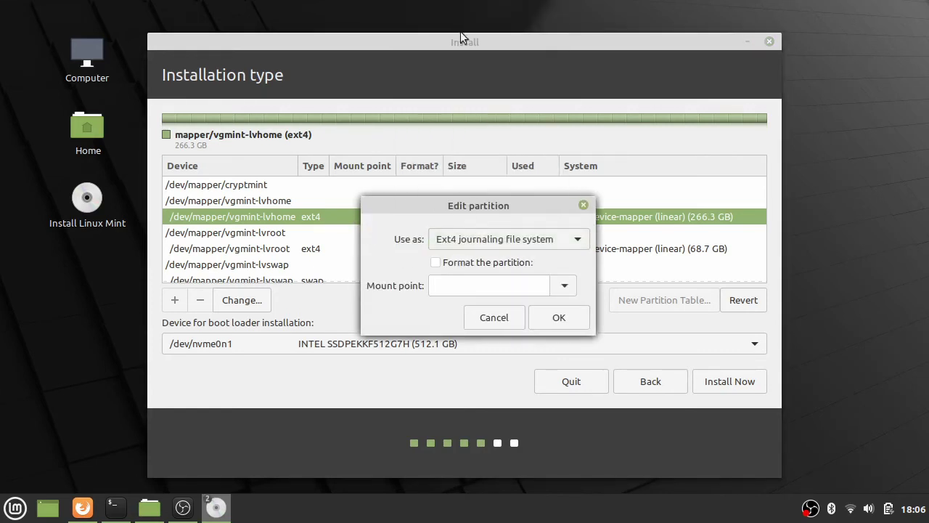
{"action": "left_click", "coordinate": [476, 289]}
{"action": "type", "text": "/home"}
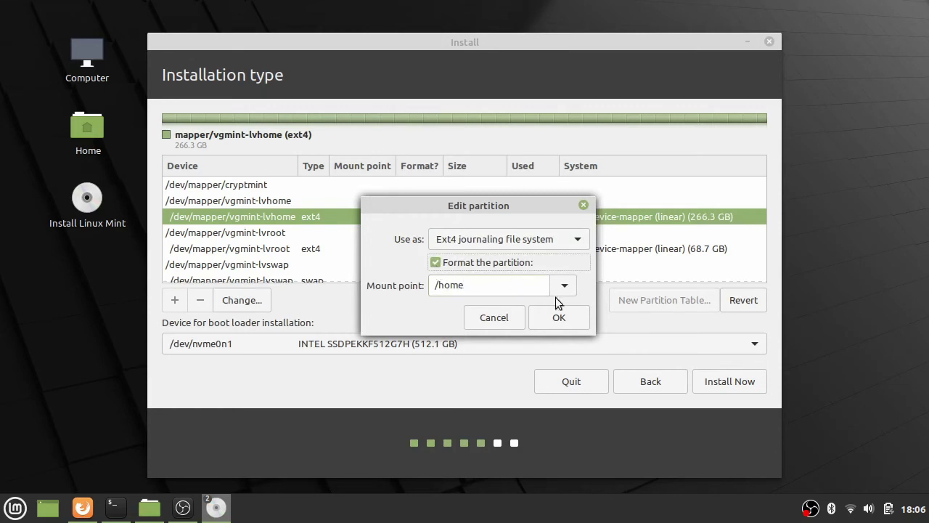
{"action": "left_click", "coordinate": [559, 318]}
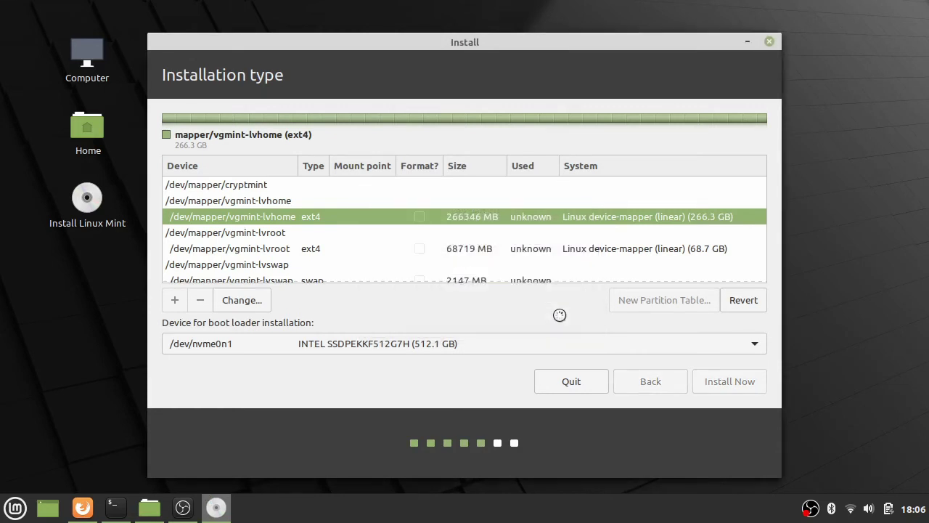
{"action": "left_click", "coordinate": [347, 229]}
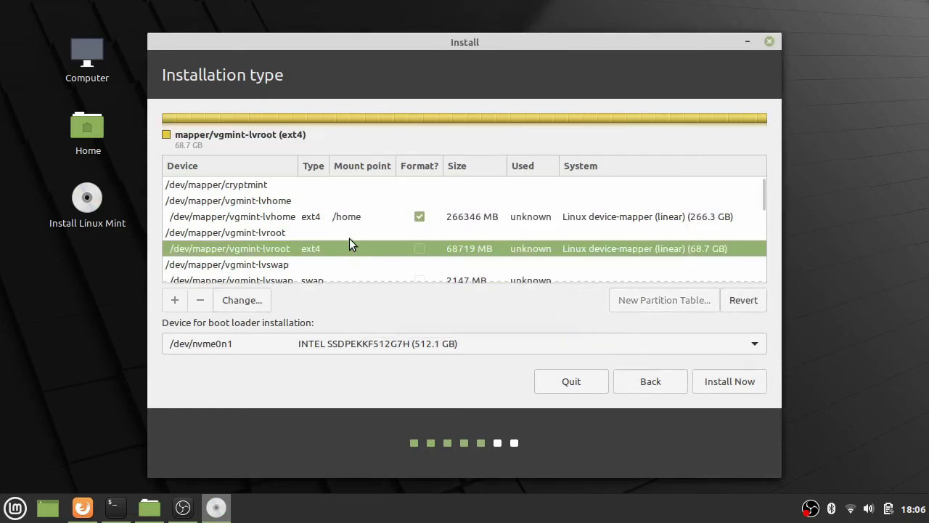
Set vgmint-lvroot to the Ext4 journaling file system with mount point /.
{"action": "right_click", "coordinate": [348, 249]}
{"action": "left_click", "coordinate": [361, 255]}
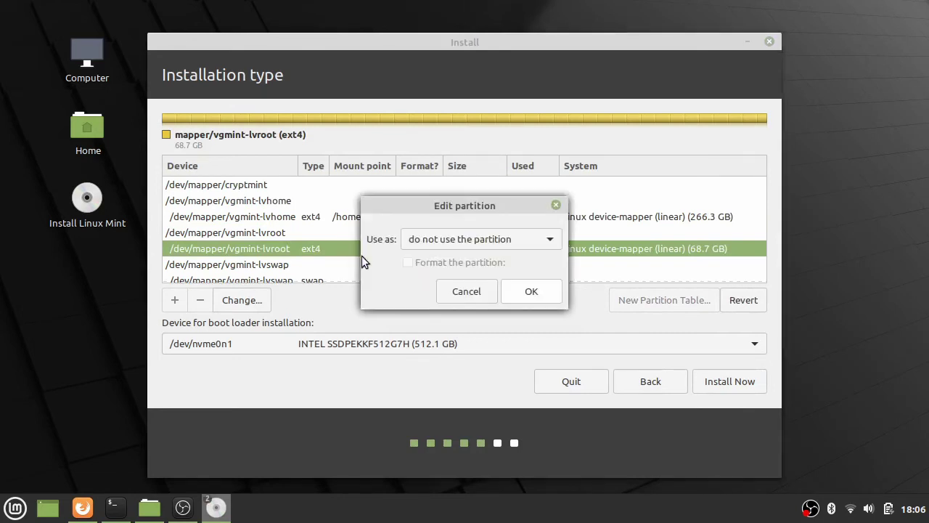
{"action": "left_click", "coordinate": [438, 236]}
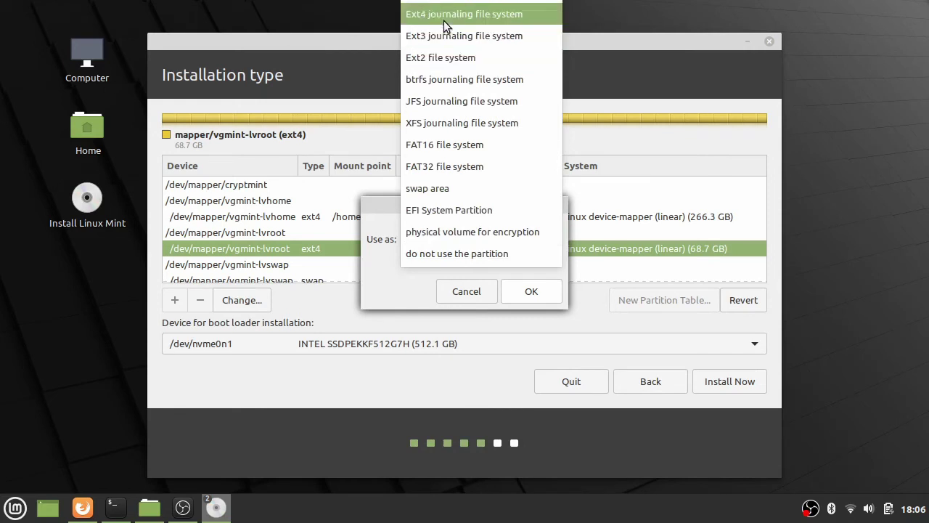
{"action": "left_click", "coordinate": [444, 14]}
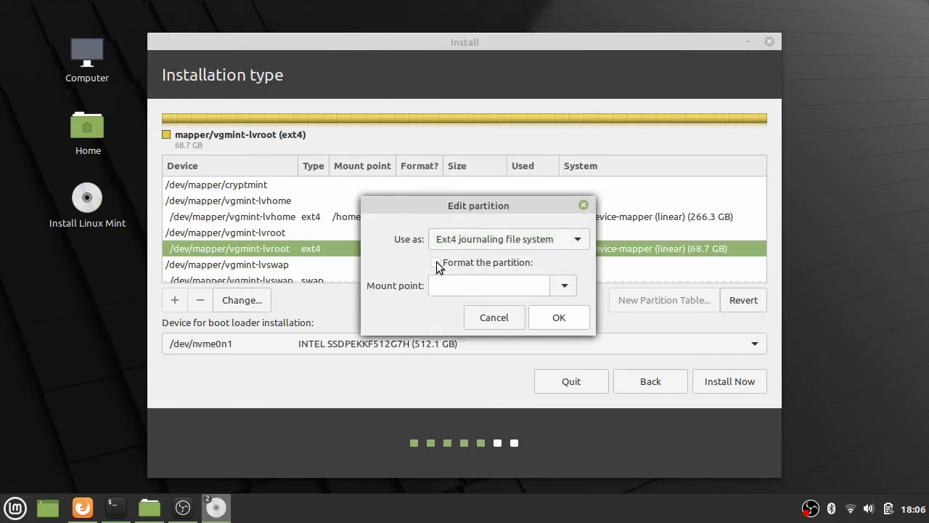
{"action": "left_click", "coordinate": [473, 288]}
{"action": "type", "text": "/"}
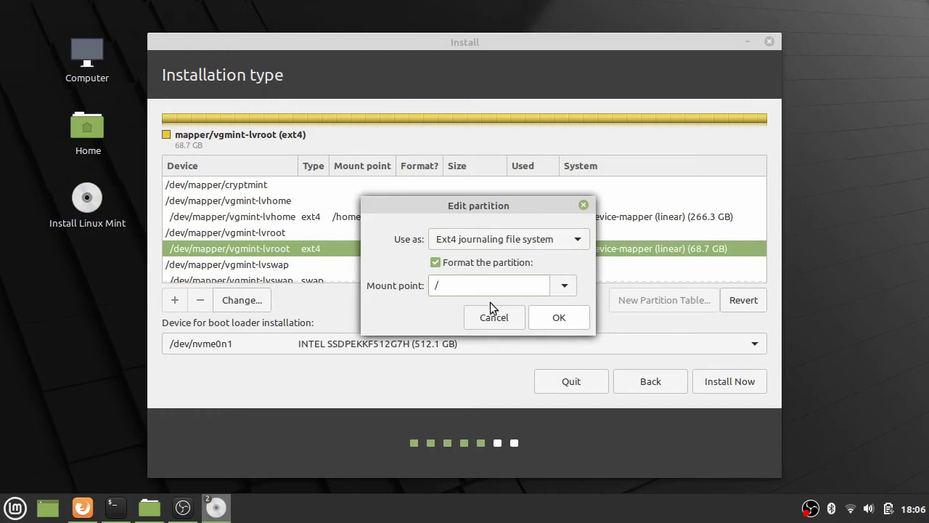
{"action": "left_click", "coordinate": [552, 313]}
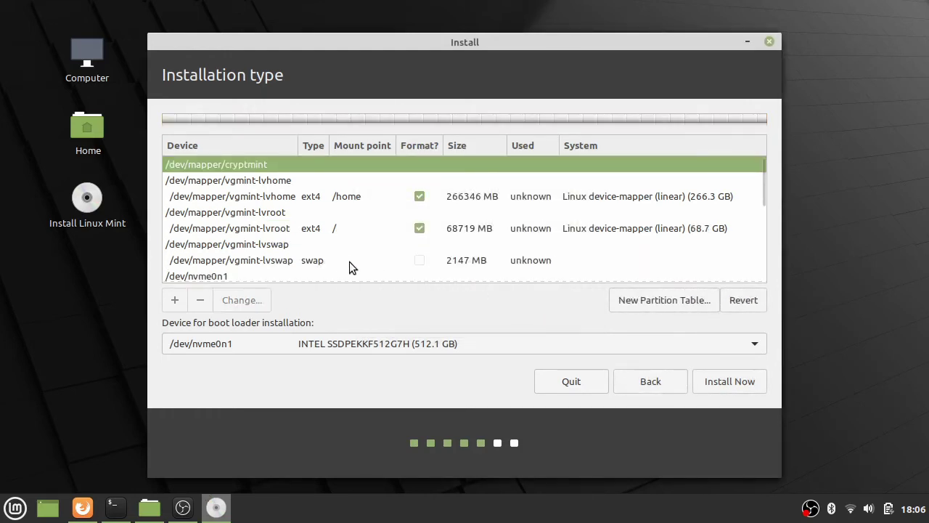
Keep vgmint-lvswap assigned as swap area in its Edit partition settings.
{"action": "left_click", "coordinate": [350, 263]}
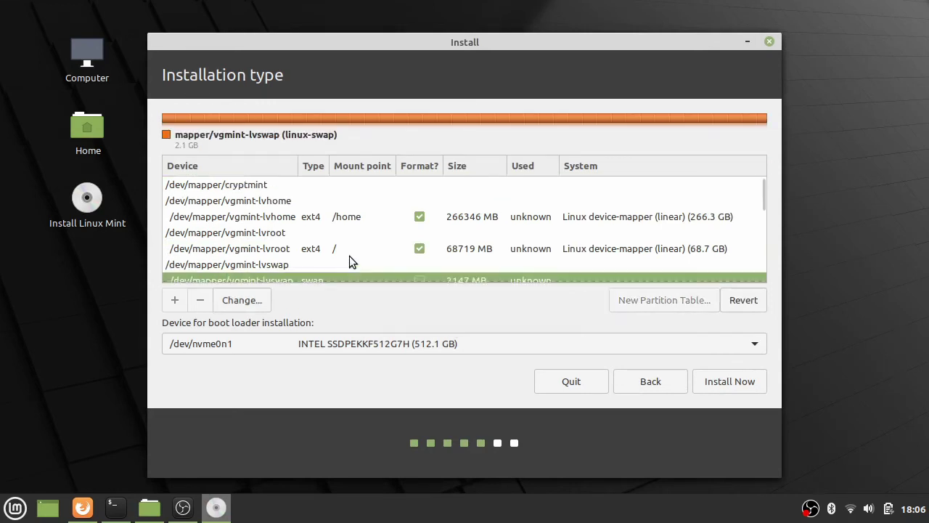
{"action": "right_click", "coordinate": [346, 259]}
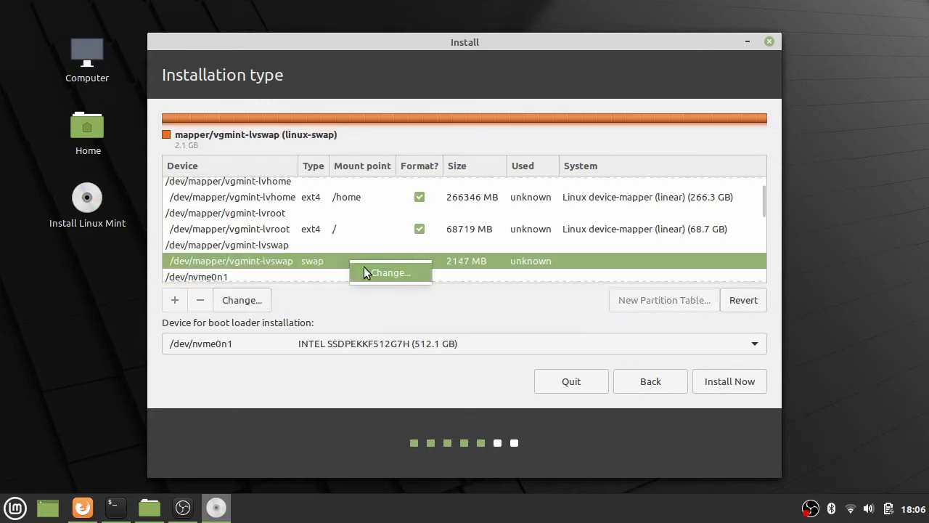
{"action": "left_click", "coordinate": [365, 267]}
{"action": "left_click", "coordinate": [435, 241]}
{"action": "left_click", "coordinate": [438, 240]}
{"action": "left_click", "coordinate": [529, 291]}
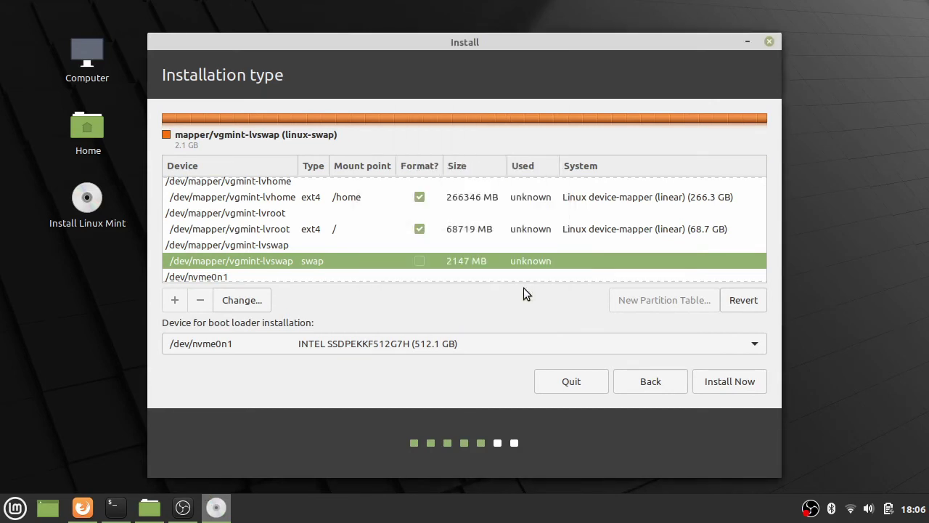
Scroll down and select the 1073 MB ext4 partition nvme0n1p5 beside the 172263 MB NTFS partition.
{"action": "scroll", "coordinate": [320, 240], "scroll_direction": "down", "scroll_amount": 1}
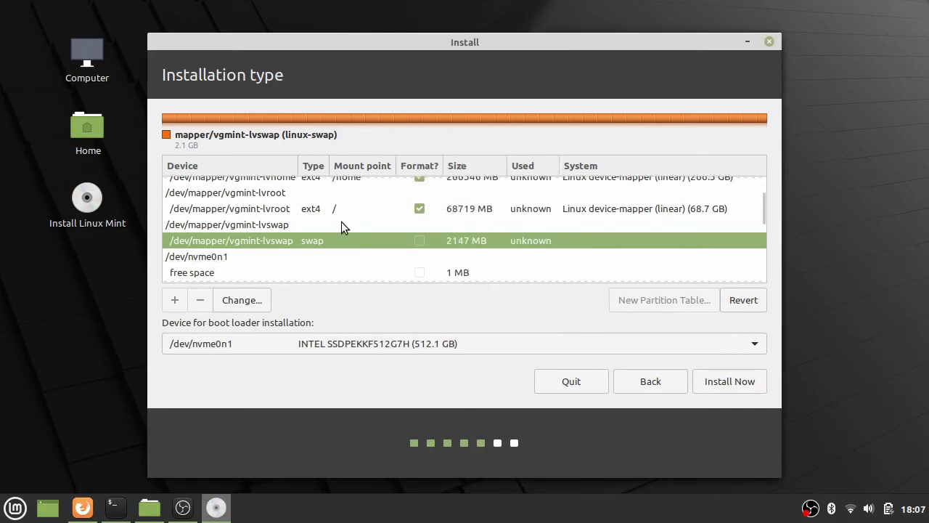
{"action": "scroll", "coordinate": [366, 225], "scroll_direction": "down", "scroll_amount": 1}
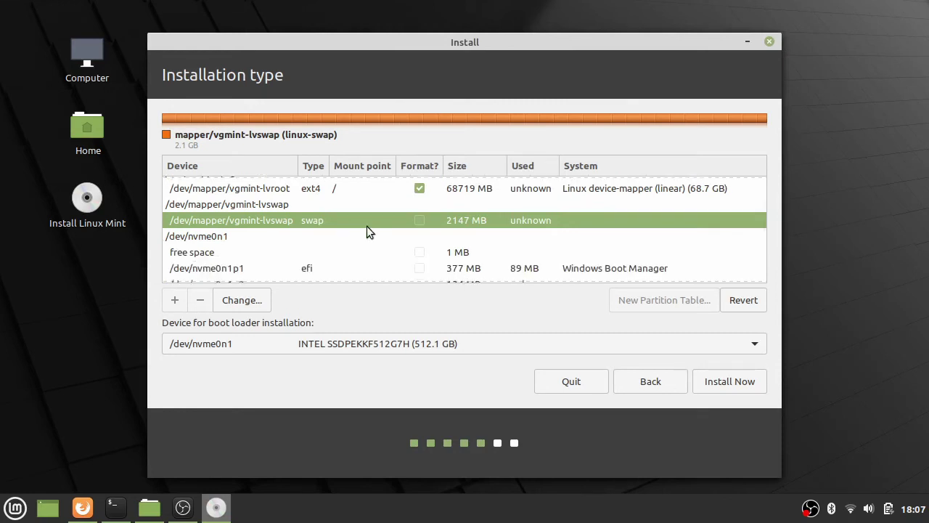
{"action": "scroll", "coordinate": [367, 225], "scroll_direction": "down", "scroll_amount": 2}
{"action": "scroll", "coordinate": [367, 226], "scroll_direction": "down", "scroll_amount": 1}
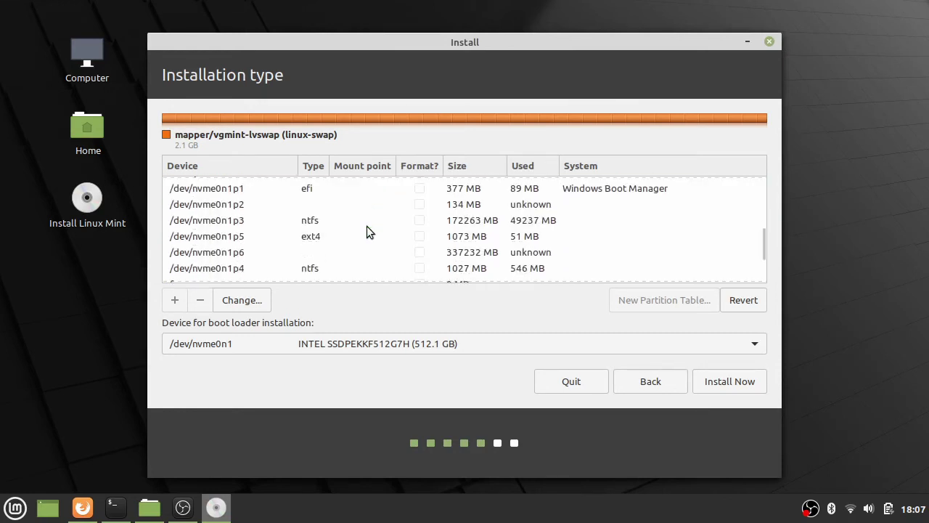
{"action": "scroll", "coordinate": [367, 226], "scroll_direction": "down", "scroll_amount": 1}
{"action": "left_click", "coordinate": [313, 215]}
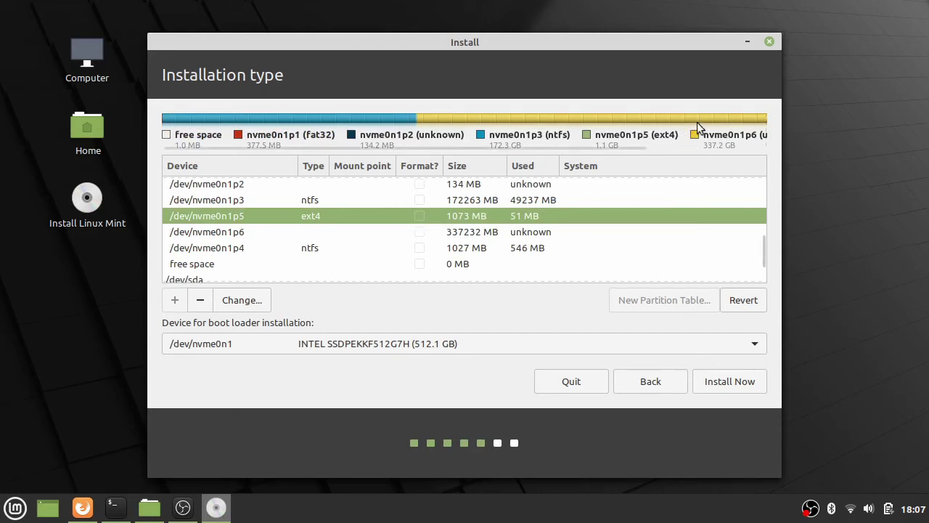
{"action": "scroll", "coordinate": [658, 147], "scroll_direction": "down", "scroll_amount": 1}
{"action": "left_click_drag", "start_coordinate": [660, 145], "coordinate": [777, 148]}
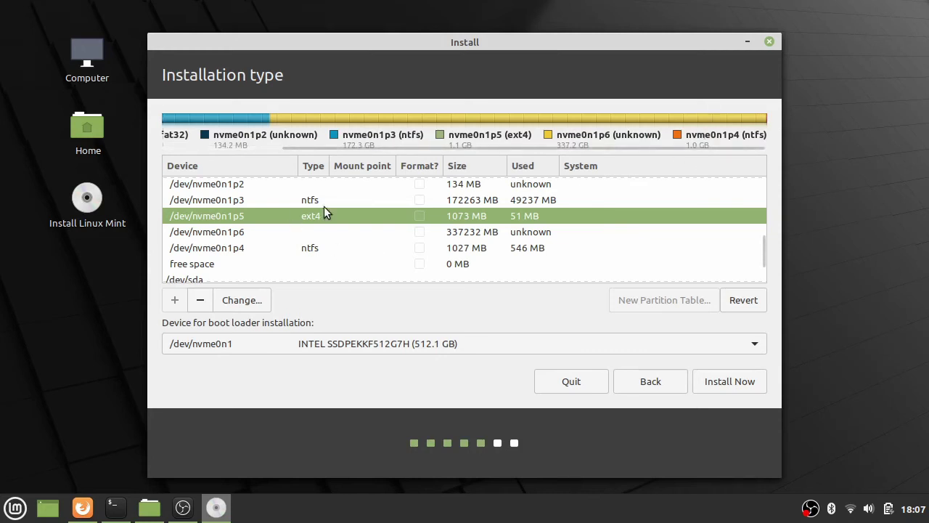
Set nvme0n1p5 to the Ext4 journaling file system with mount point /boot.
{"action": "double_click", "coordinate": [348, 217]}
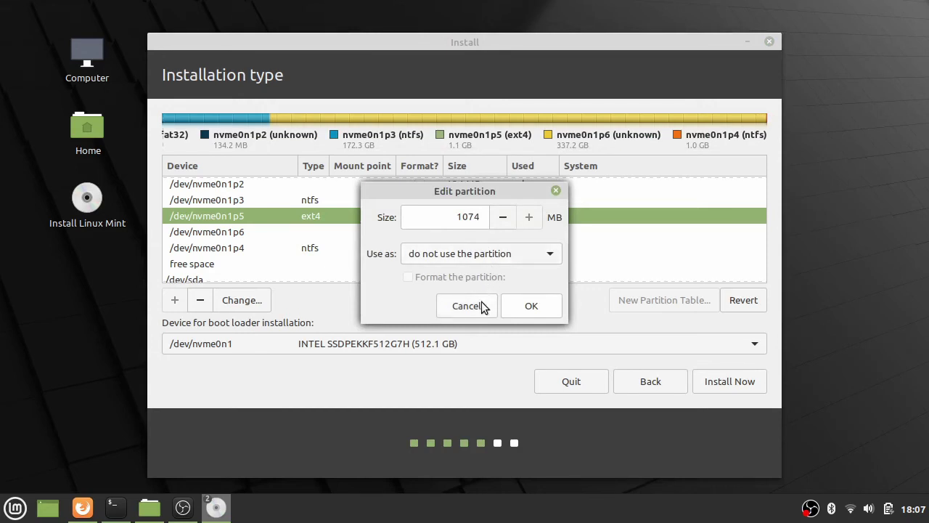
{"action": "left_click", "coordinate": [483, 258]}
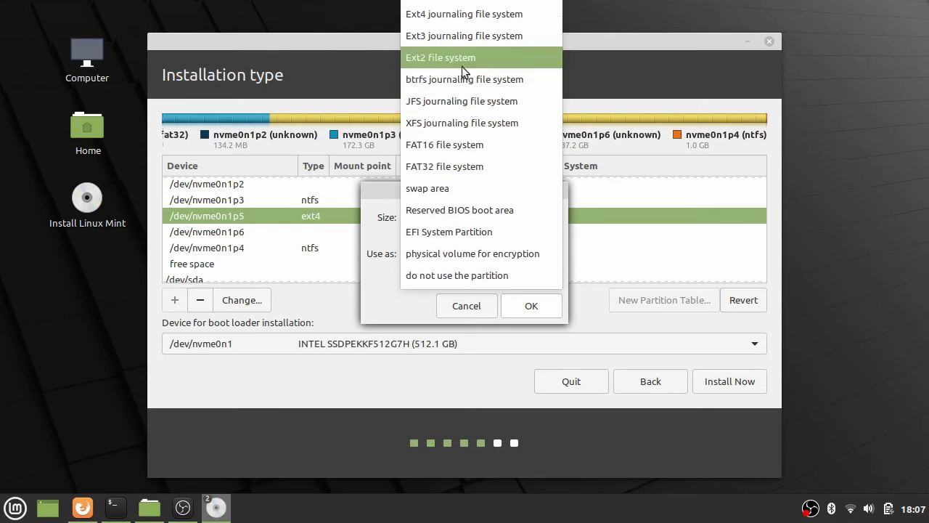
{"action": "left_click", "coordinate": [465, 12]}
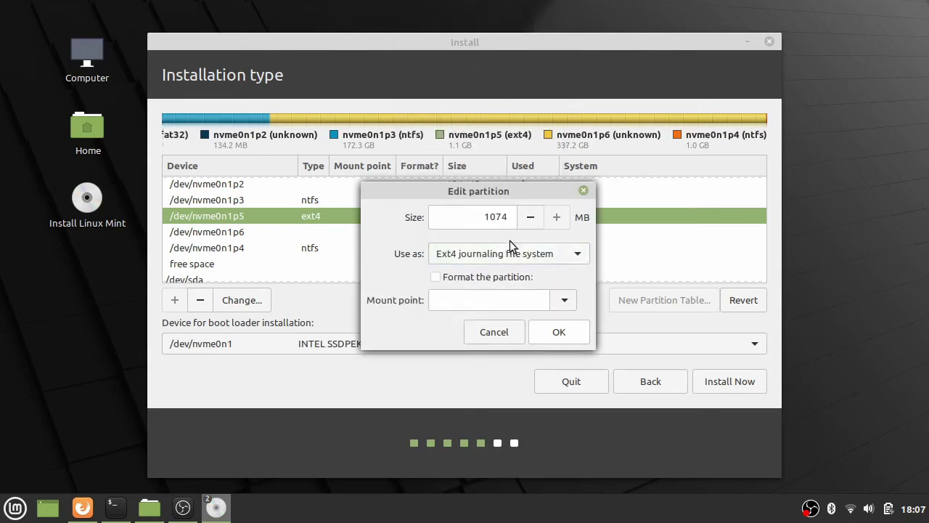
{"action": "left_click", "coordinate": [564, 300]}
{"action": "left_click", "coordinate": [459, 122]}
{"action": "left_click", "coordinate": [559, 332]}
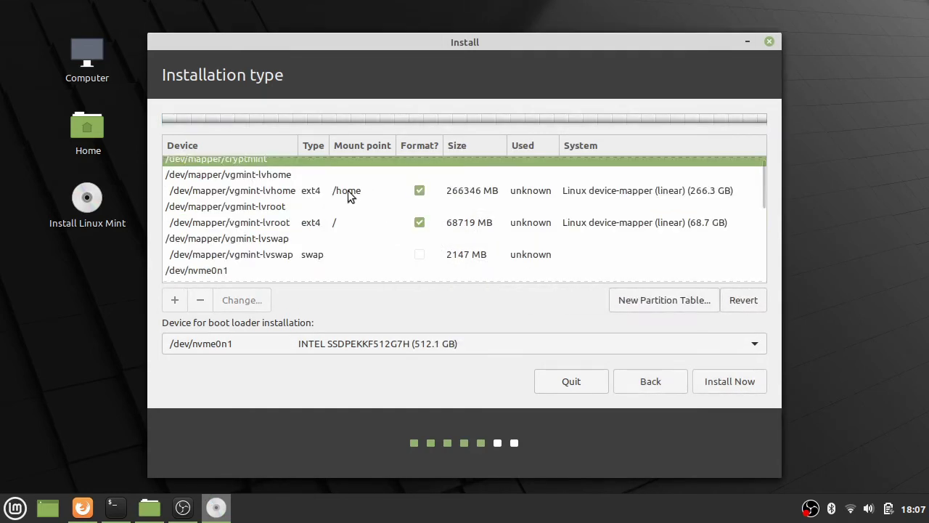
{"action": "left_click", "coordinate": [348, 190]}
{"action": "left_click", "coordinate": [349, 246]}
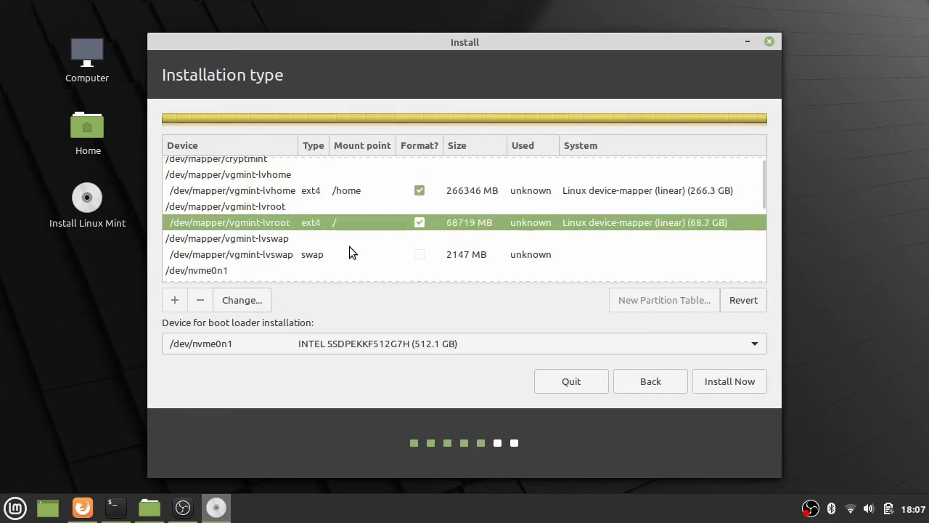
{"action": "left_click", "coordinate": [343, 256]}
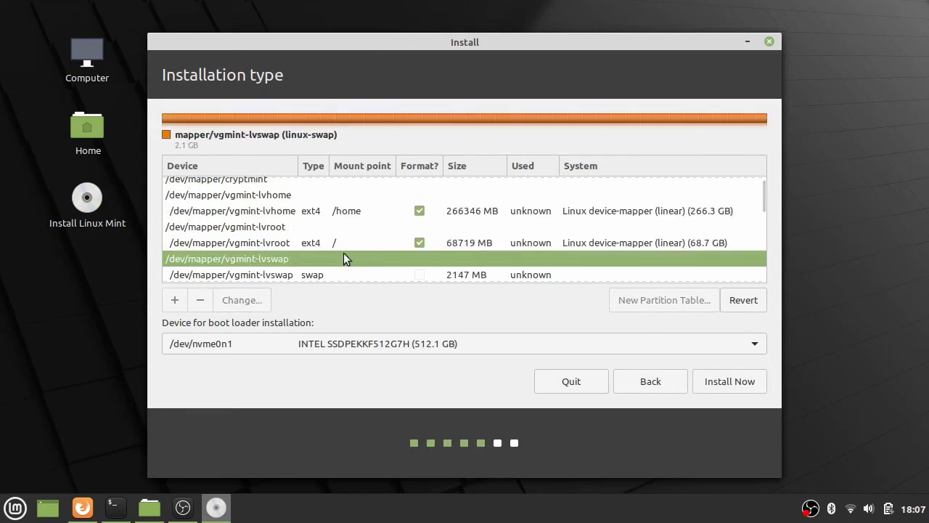
{"action": "left_click", "coordinate": [343, 236]}
{"action": "scroll", "coordinate": [357, 240], "scroll_direction": "down", "scroll_amount": 3}
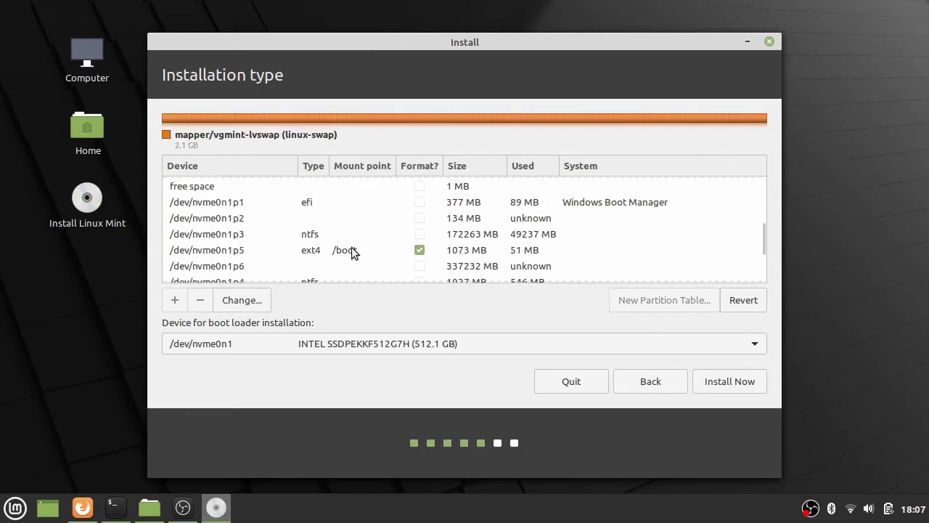
{"action": "left_click", "coordinate": [354, 251]}
{"action": "scroll", "coordinate": [368, 246], "scroll_direction": "down", "scroll_amount": 3}
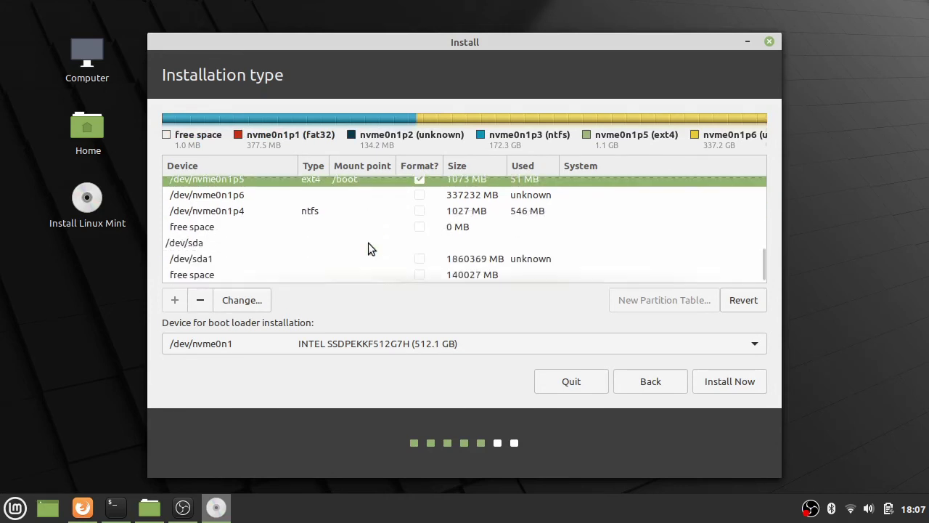
{"action": "left_click", "coordinate": [292, 343]}
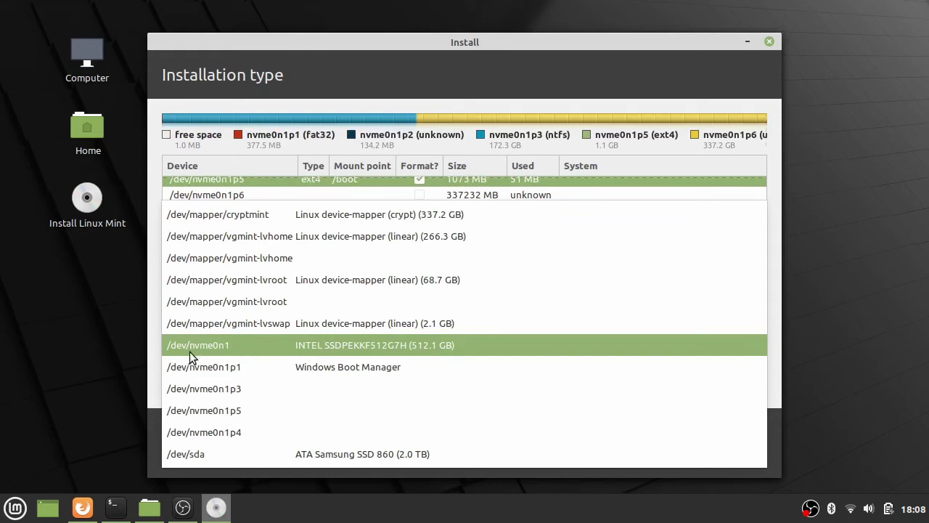
{"action": "left_click", "coordinate": [245, 351]}
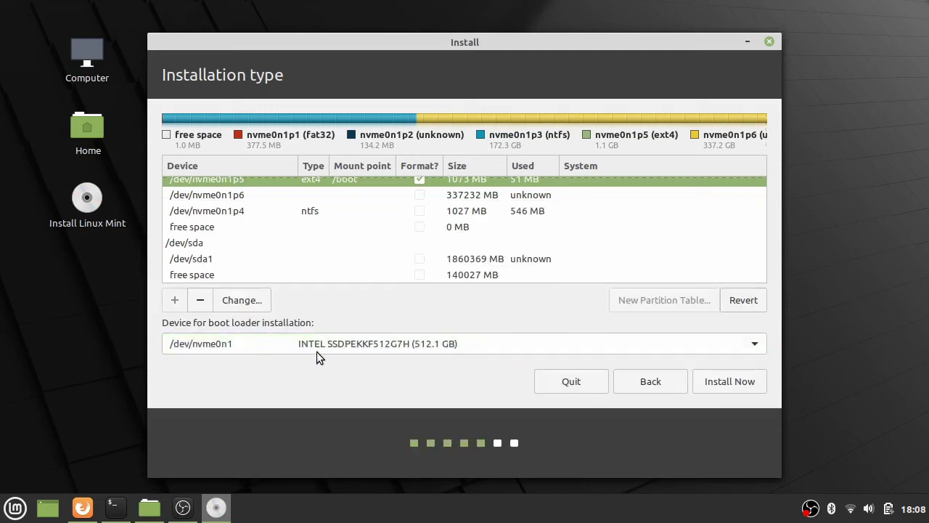
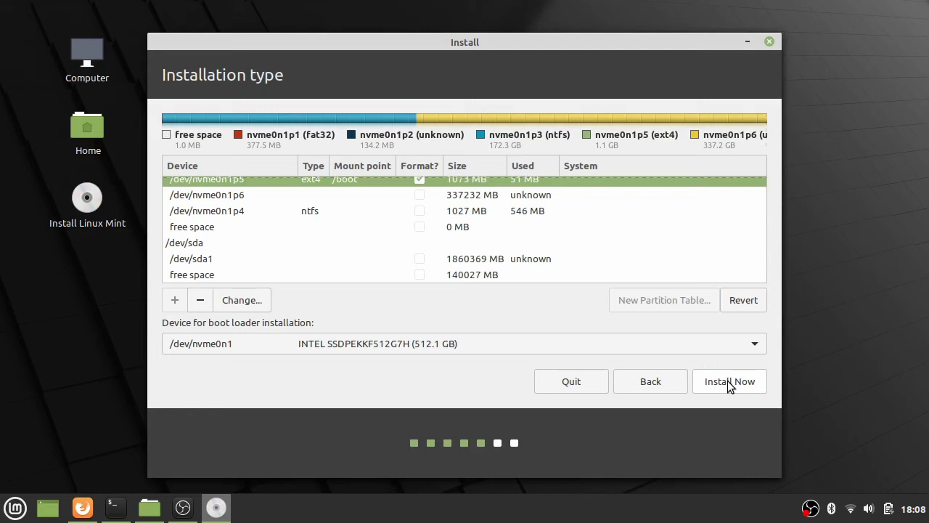
Start installing with nvme0n1p5 as ext4 /boot and the boot loader on /dev/nvme0n1.
{"action": "left_click", "coordinate": [729, 382]}
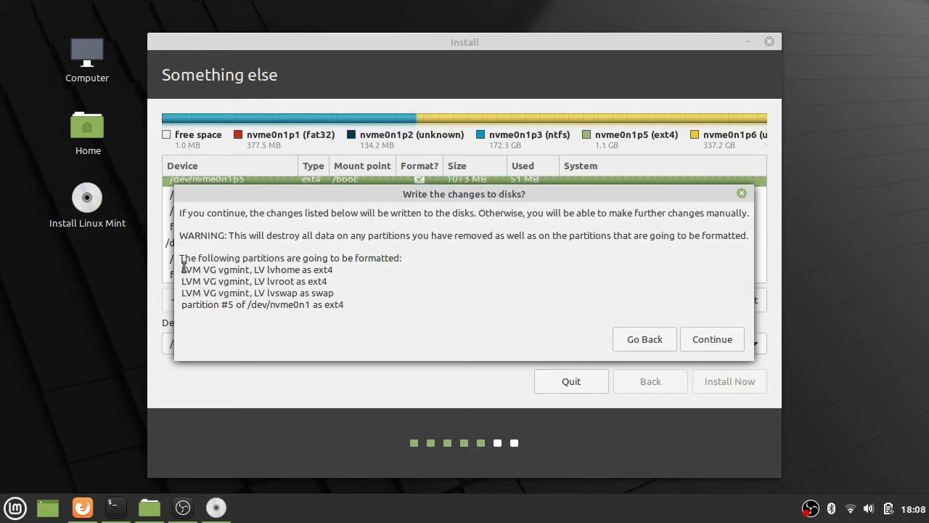
Approve formatting lvhome, lvroot, lvswap and nvme0n1 partition #5, and write the changes to disk.
{"action": "left_click_drag", "start_coordinate": [184, 269], "coordinate": [368, 305]}
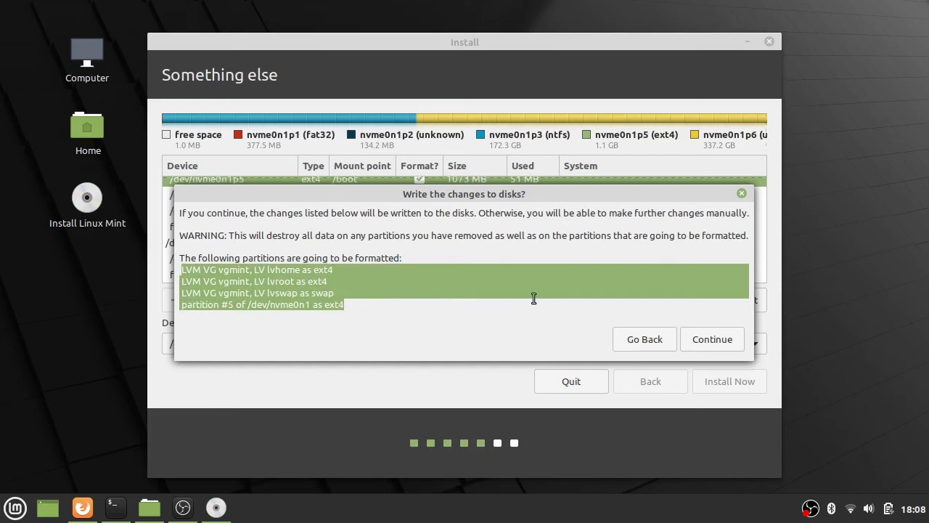
{"action": "left_click", "coordinate": [732, 340]}
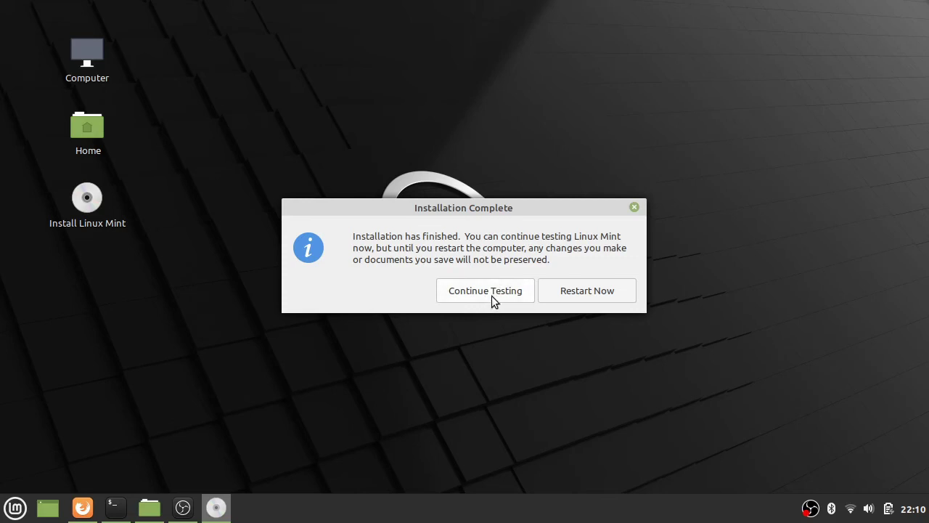
Keep the live session, open a maximized Terminal and run sudo blkid.
{"action": "left_click", "coordinate": [492, 295]}
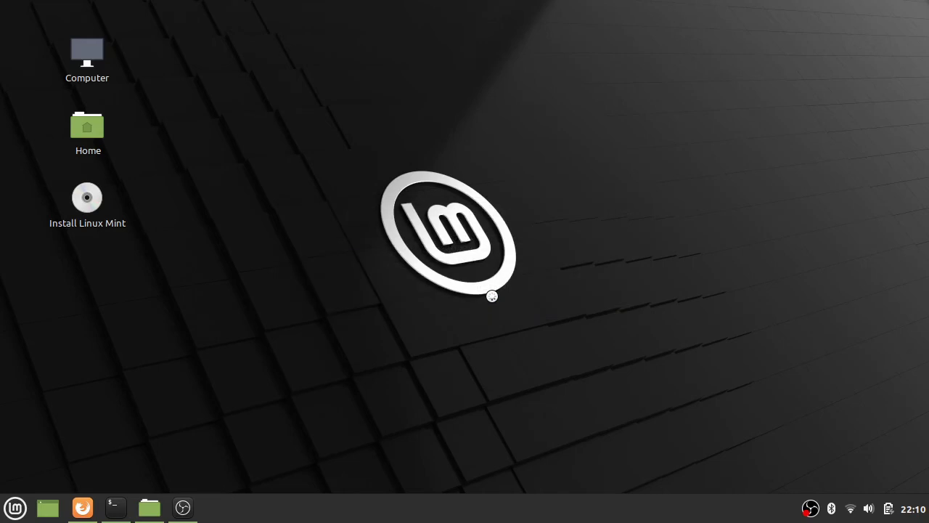
{"action": "left_click", "coordinate": [115, 507]}
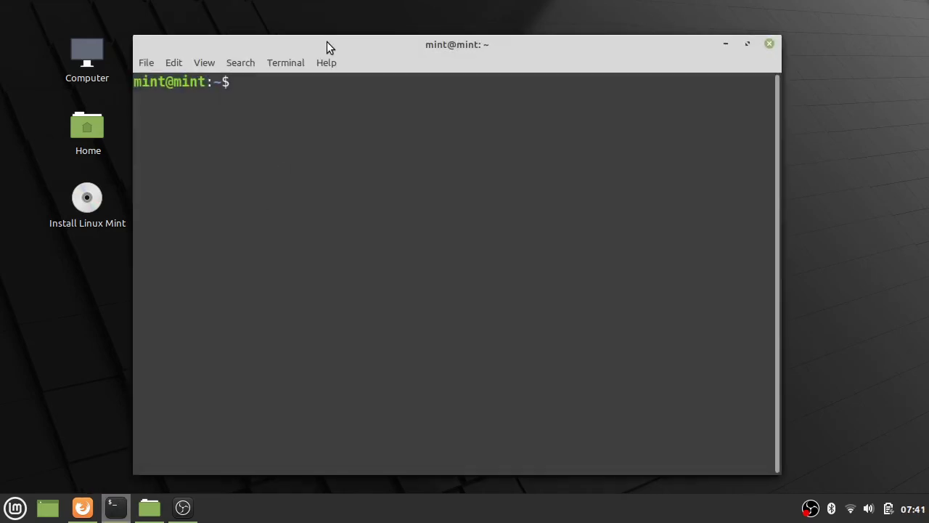
{"action": "double_click", "coordinate": [326, 44]}
{"action": "type", "text": "sudo blkid"}
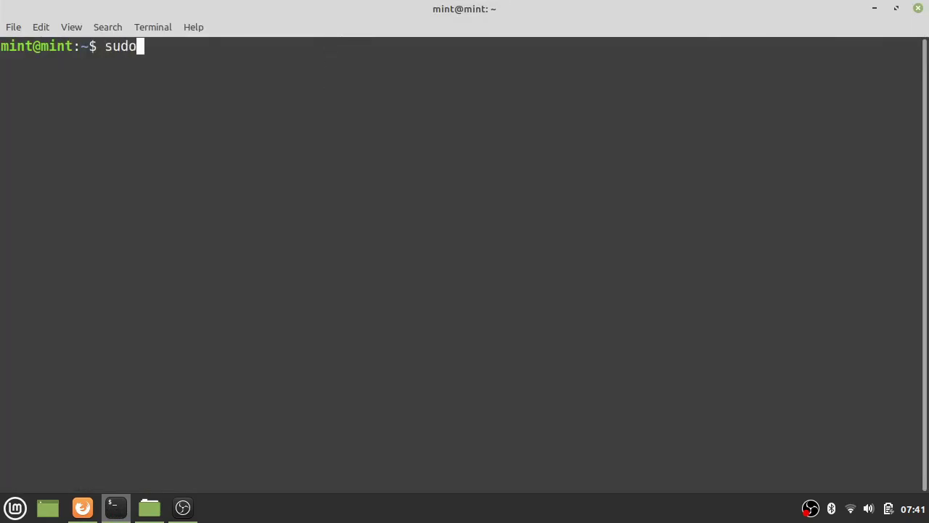
{"action": "key", "text": "Return"}
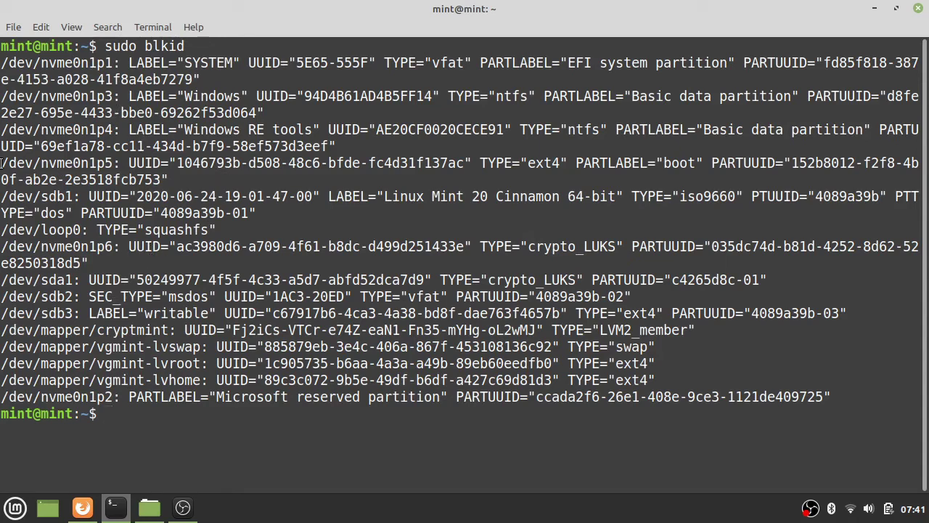
Inspect the blkid lines for the nvme0n1p5 boot partition and the crypto_LUKS nvme0n1p6.
{"action": "left_click_drag", "start_coordinate": [2, 162], "coordinate": [111, 158]}
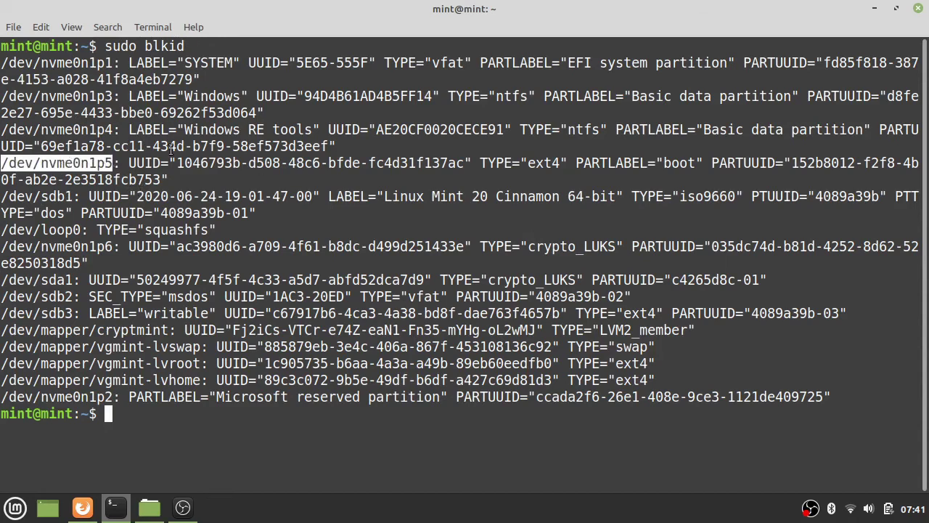
{"action": "left_click", "coordinate": [61, 165]}
{"action": "left_click_drag", "start_coordinate": [2, 162], "coordinate": [701, 164]}
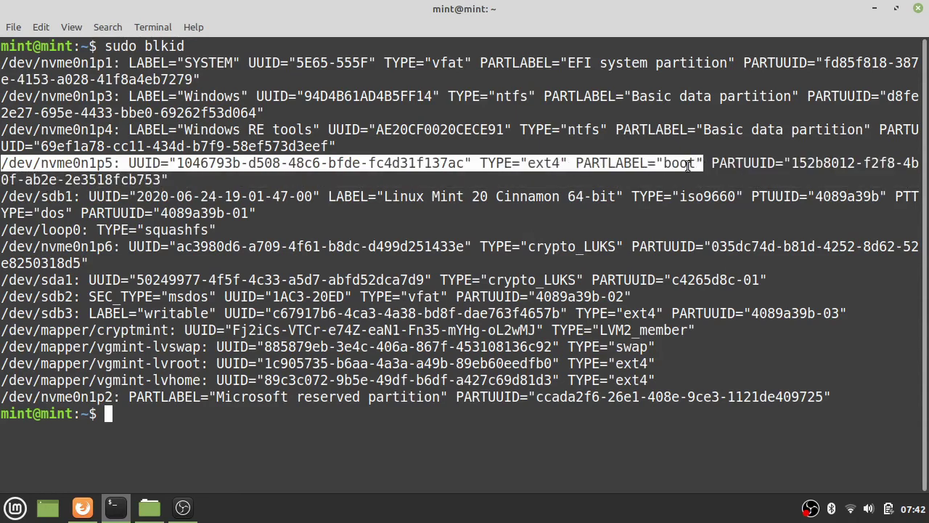
{"action": "double_click", "coordinate": [688, 164]}
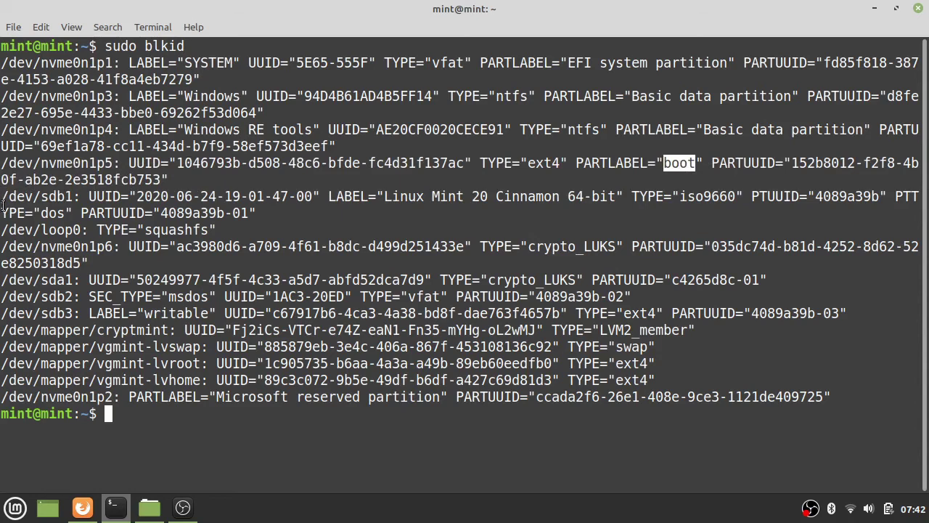
{"action": "left_click_drag", "start_coordinate": [2, 246], "coordinate": [625, 247]}
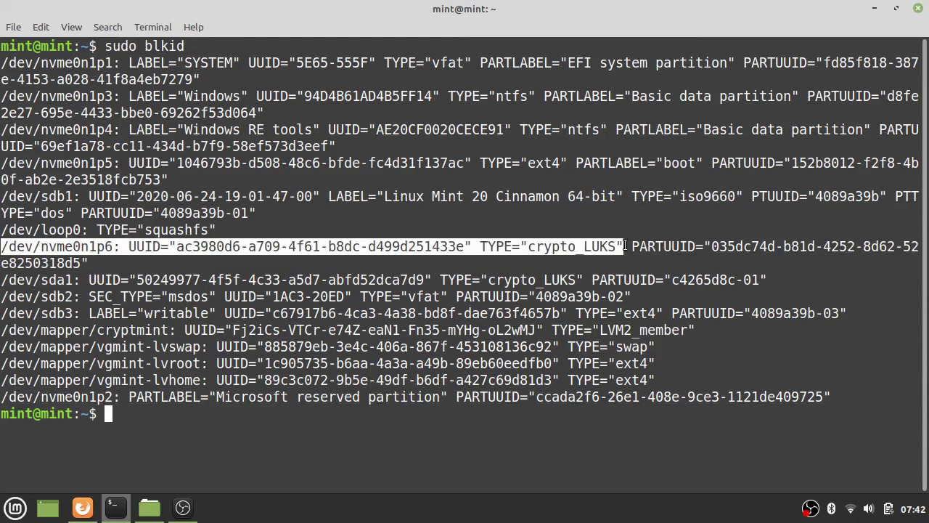
{"action": "double_click", "coordinate": [573, 248]}
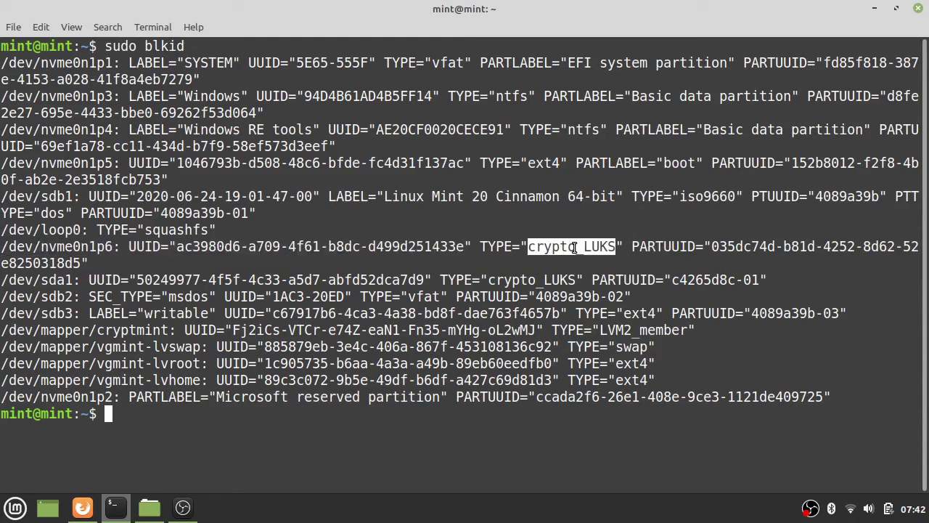
Copy the nvme0n1p6 UUID and start the mount command for vgmint-lvroot on /mnt.
{"action": "left_click", "coordinate": [467, 248]}
{"action": "left_click_drag", "start_coordinate": [460, 247], "coordinate": [179, 246]}
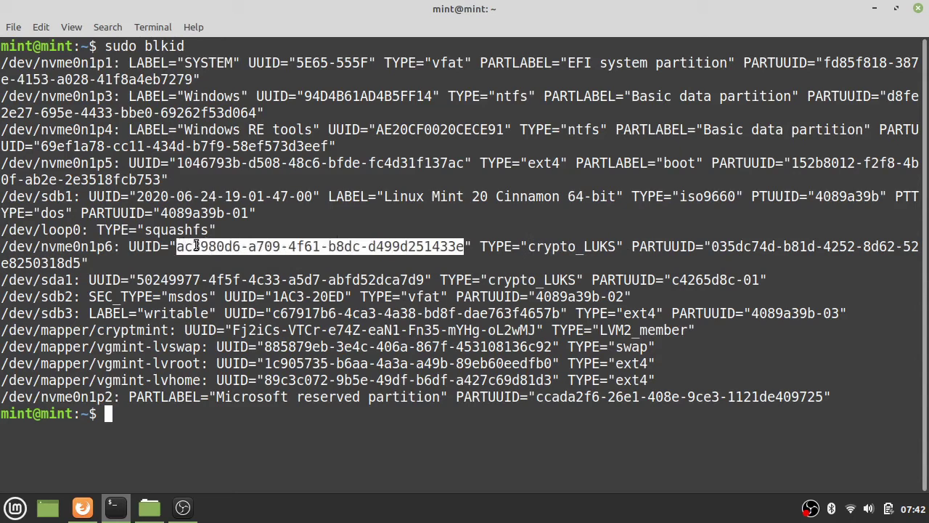
{"action": "right_click", "coordinate": [194, 247]}
{"action": "left_click", "coordinate": [247, 322]}
{"action": "left_click", "coordinate": [201, 434]}
{"action": "type", "text": "sudo mount"}
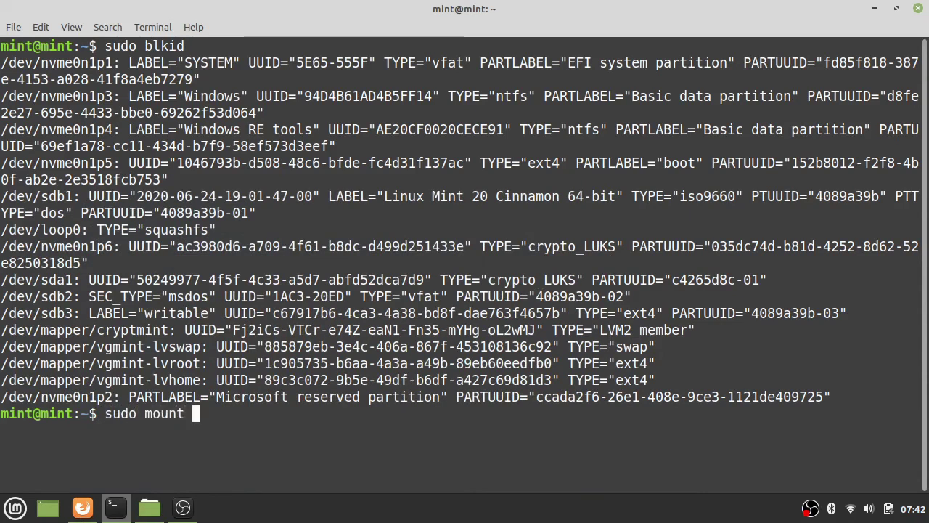
{"action": "type", "text": " /dev"}
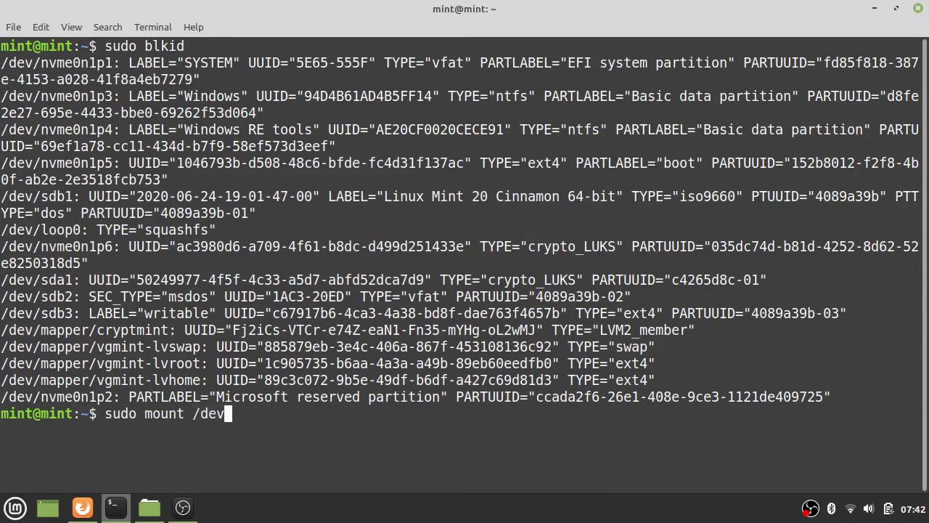
{"action": "type", "text": "/mapper/vgmint-lv"}
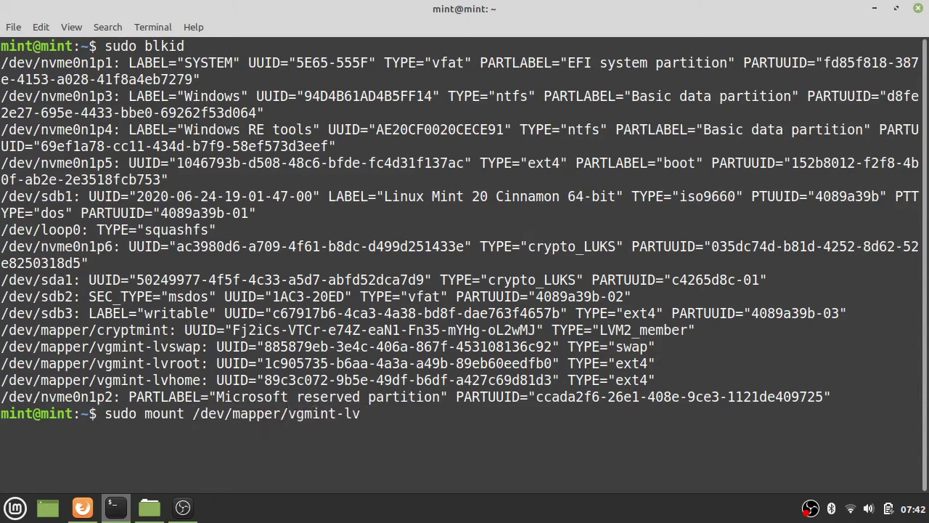
{"action": "type", "text": "root /mnt"}
Mount vgmint-lvroot at /mnt and vgmint-lvhome at /mnt/home.
{"action": "key", "text": "Return"}
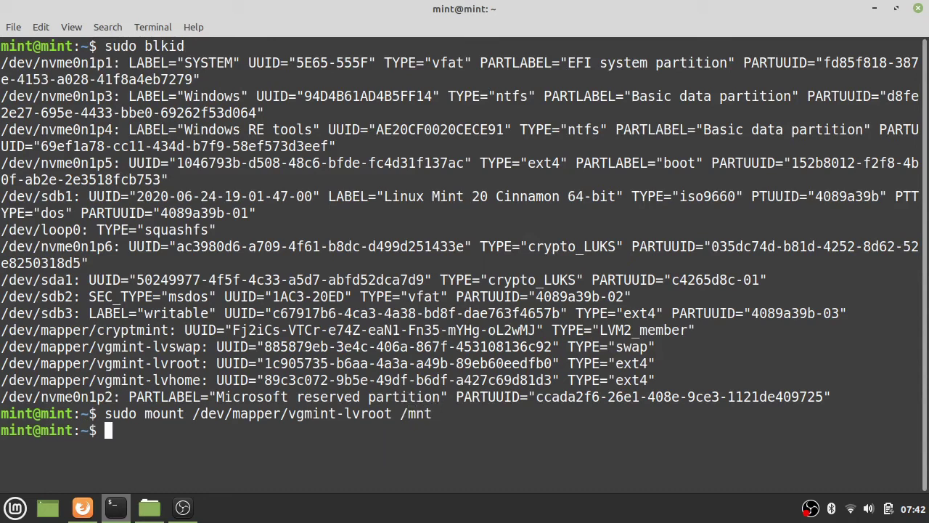
{"action": "type", "text": "sudo mou"}
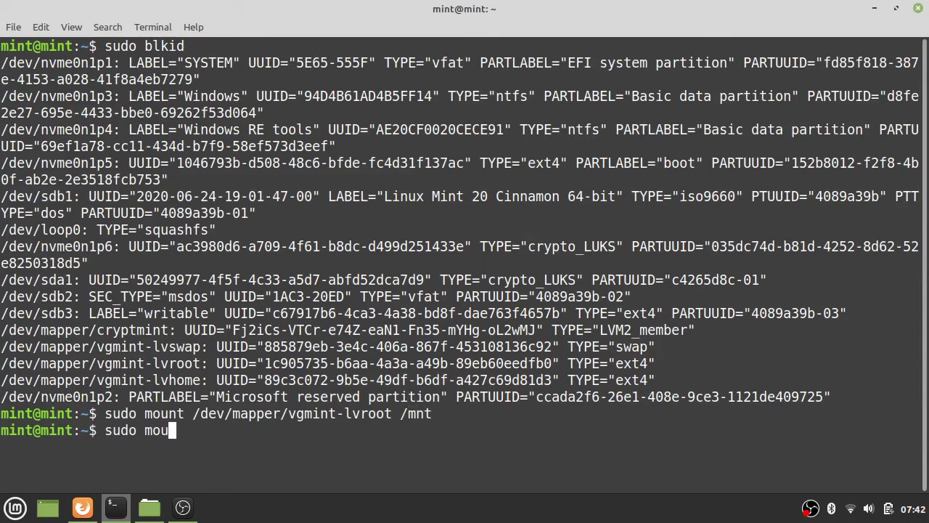
{"action": "type", "text": "nt /dev/ma"}
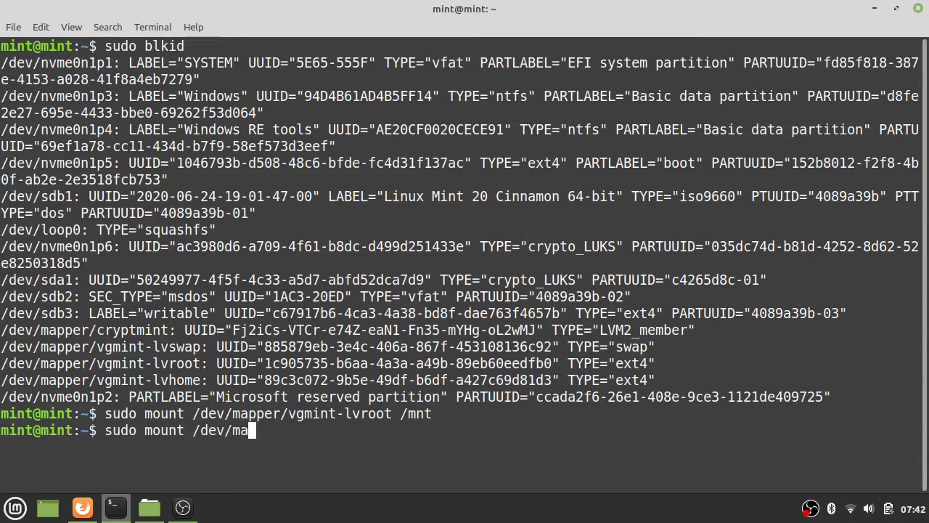
{"action": "key", "text": "Tab"}
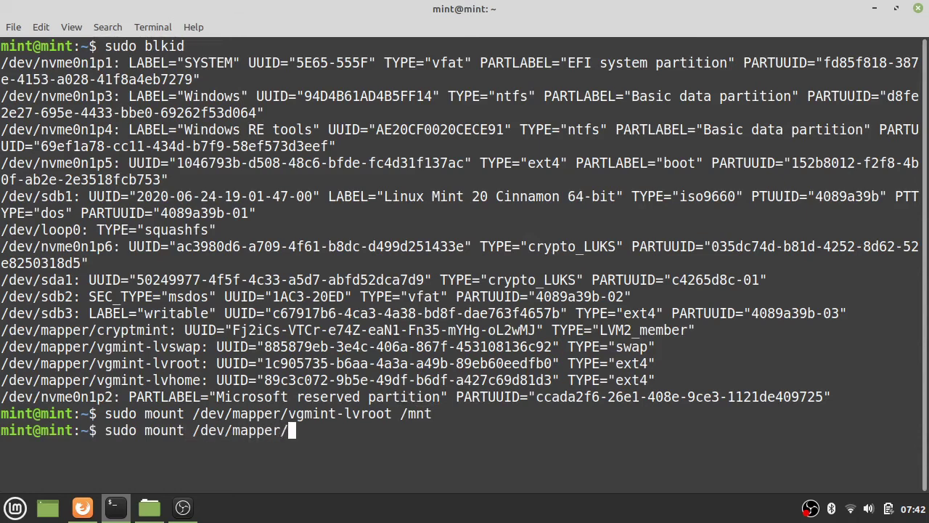
{"action": "type", "text": "vgmint-"}
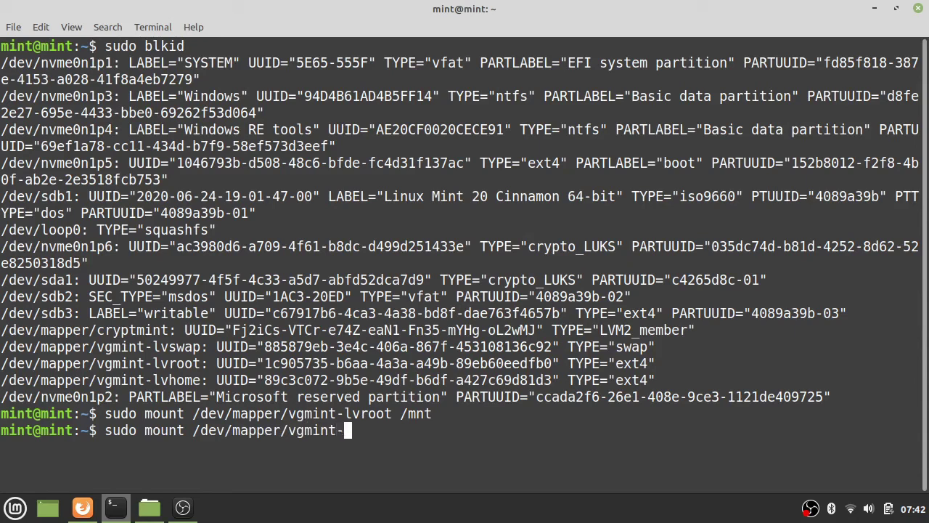
{"action": "type", "text": "lvhome /mnt"}
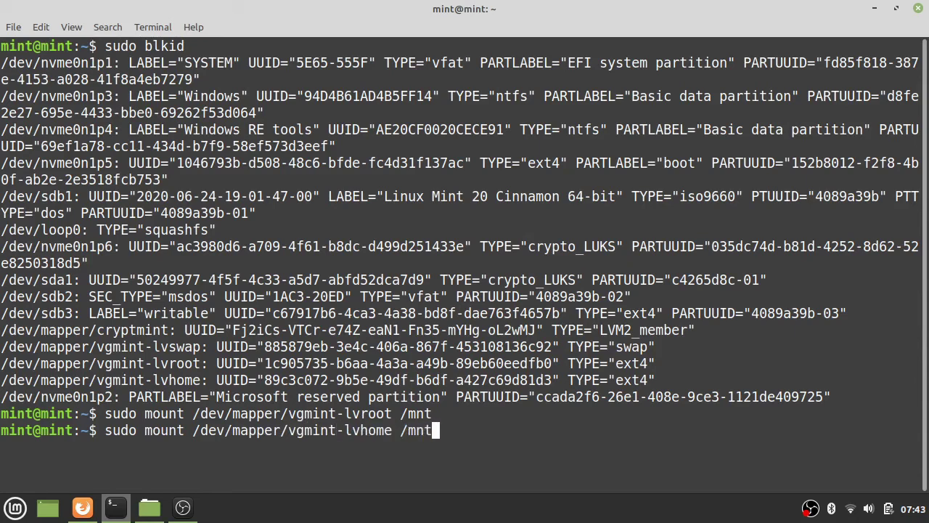
{"action": "type", "text": "/home"}
{"action": "key", "text": "Return"}
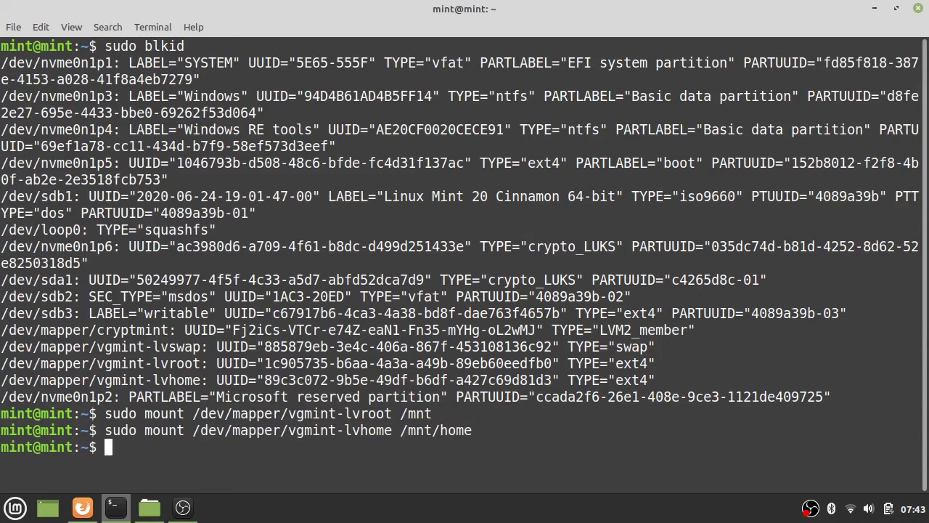
Mount nvme0n1p5 at /mnt/boot, bind /dev to /mnt/dev, and chroot into /mnt.
{"action": "type", "text": "sudo mou"}
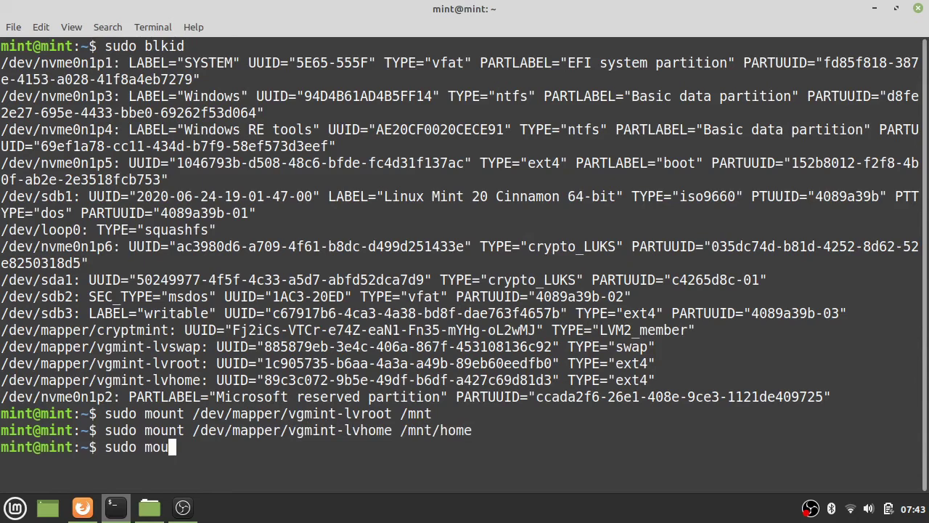
{"action": "type", "text": "nt /dev/nv"}
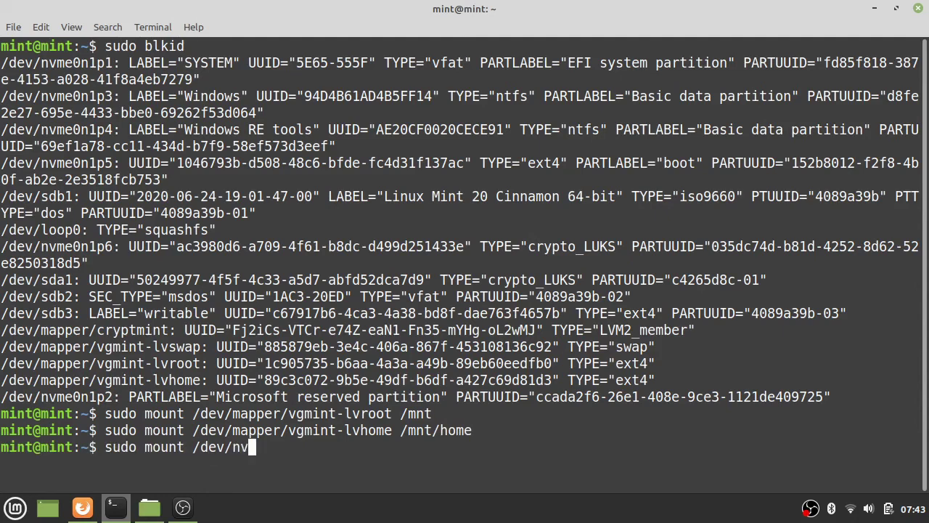
{"action": "type", "text": "me"}
{"action": "type", "text": "0n"}
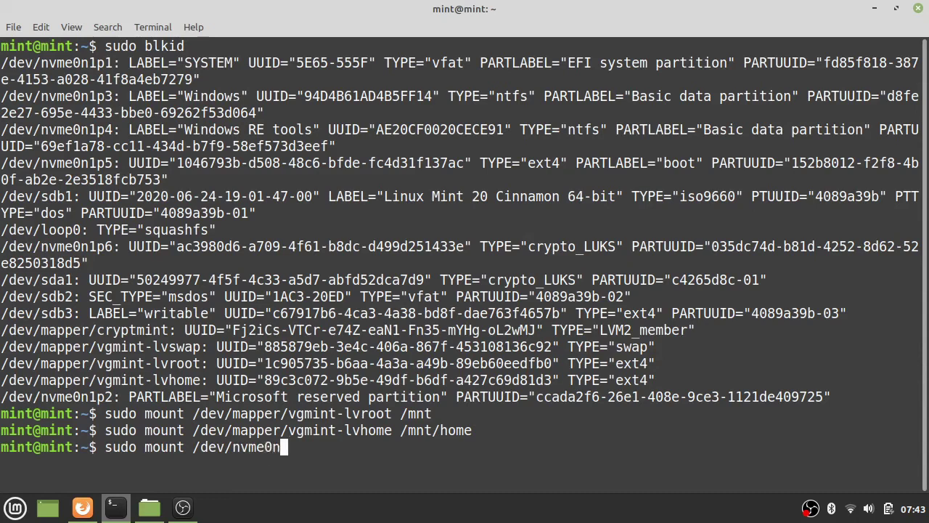
{"action": "type", "text": "1p5 /mnt/boot"}
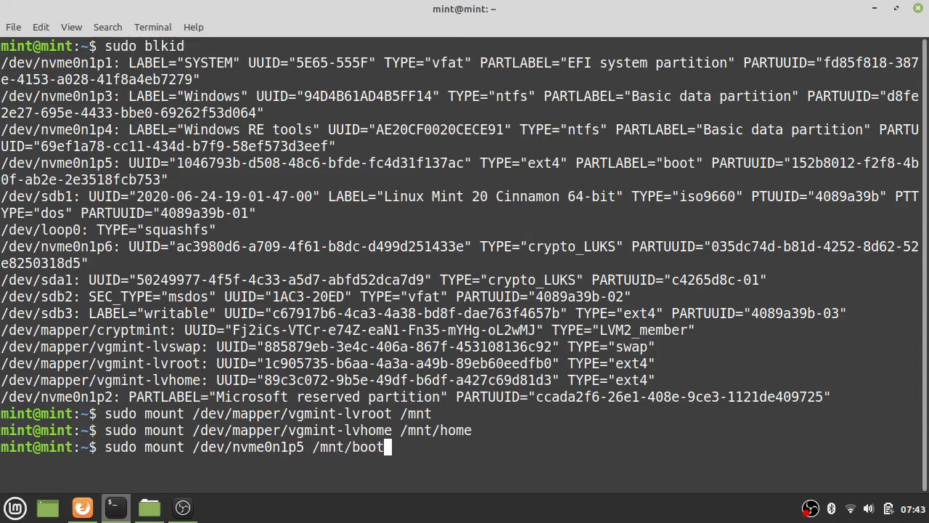
{"action": "key", "text": "Return"}
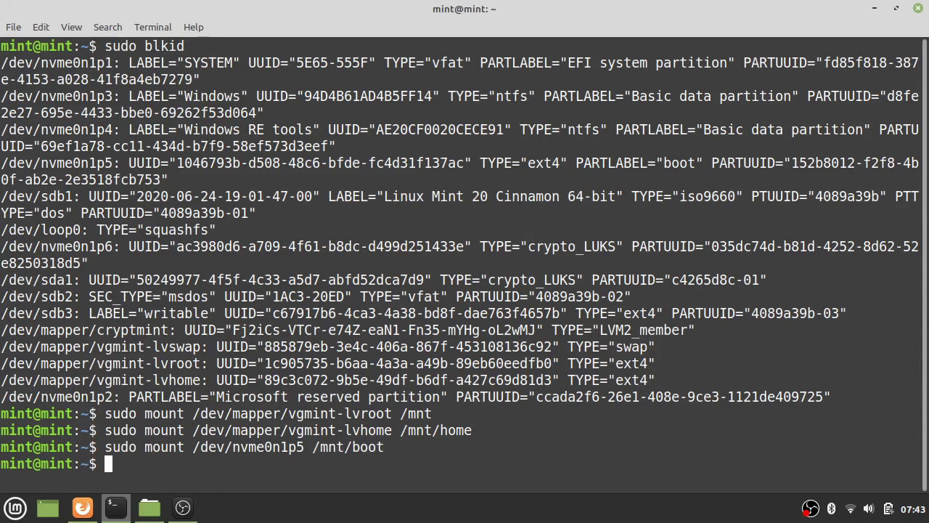
{"action": "type", "text": "sudo mount "}
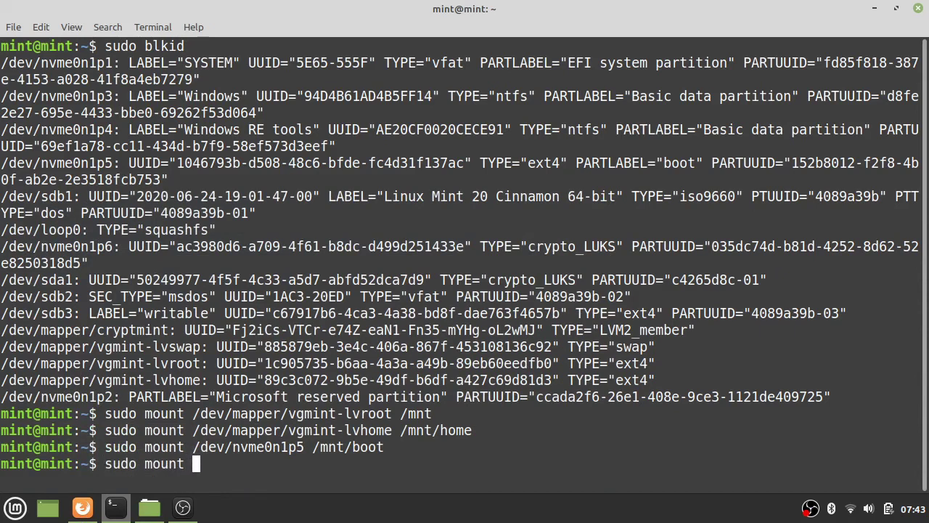
{"action": "type", "text": "--bind /dev /mnt/dev"}
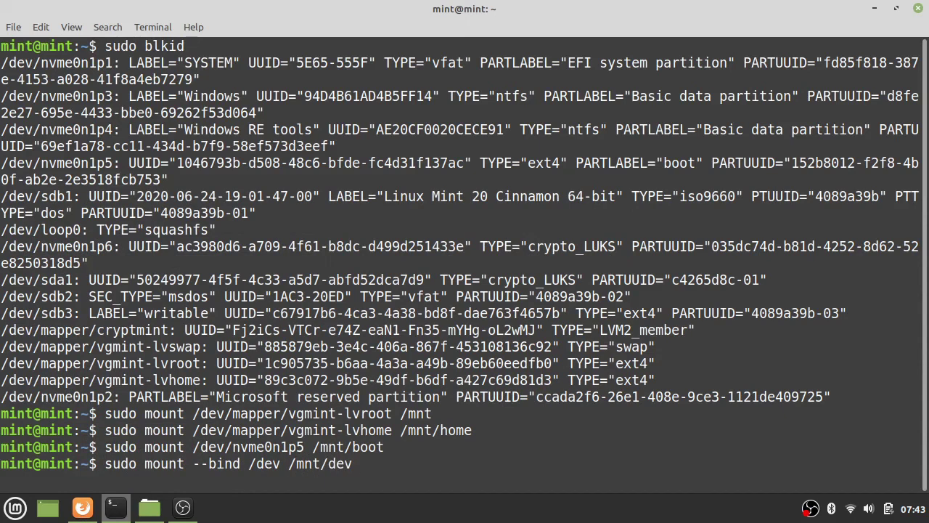
{"action": "key", "text": "Return"}
{"action": "type", "text": "sudo chroot "}
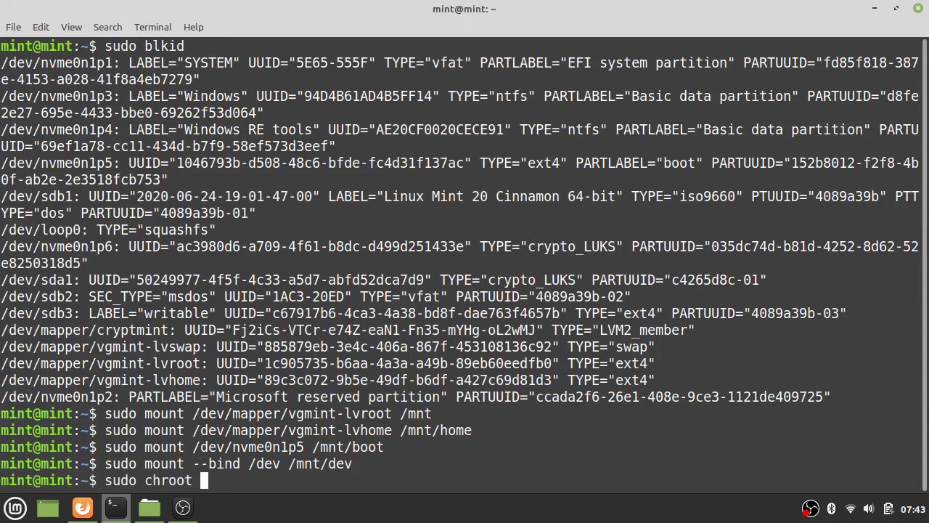
{"action": "type", "text": "/mnt"}
{"action": "key", "text": "Return"}
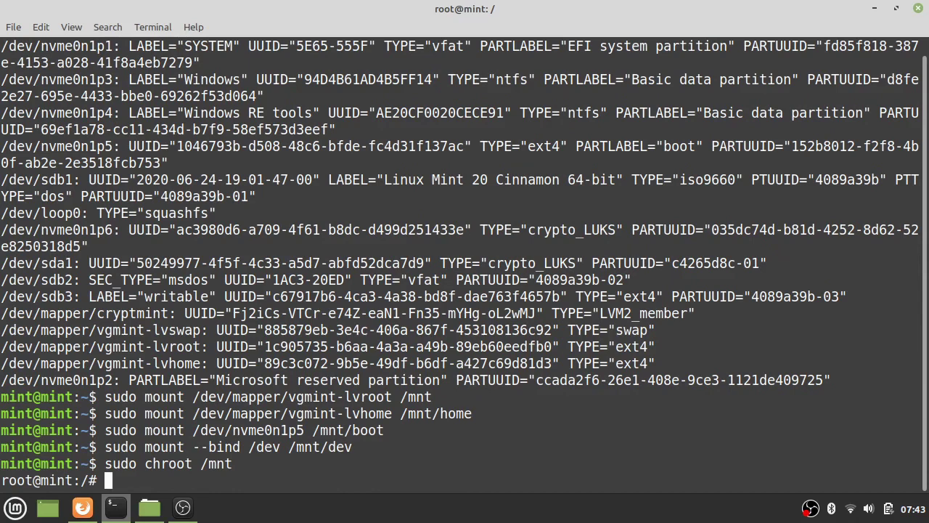
Mount proc at /proc and sysfs at /sys, correcting the /ses typo.
{"action": "type", "text": "mount -t pr"}
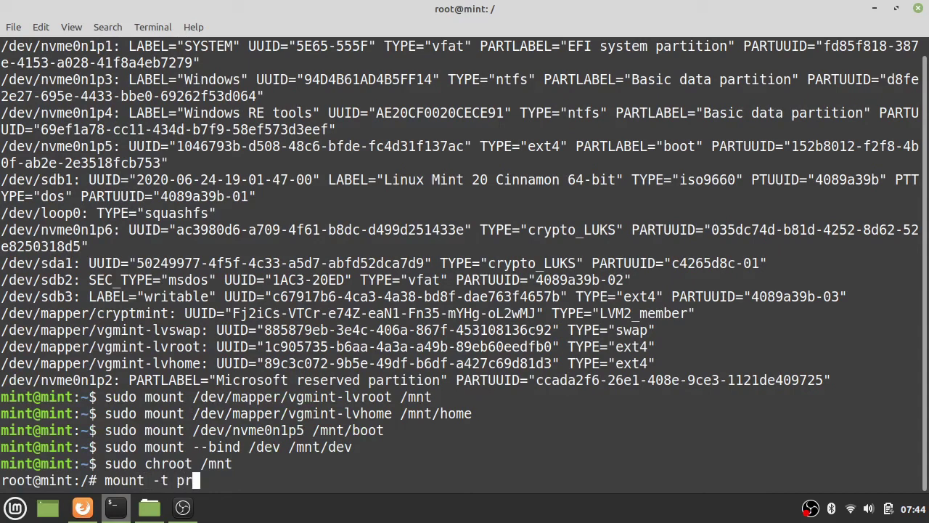
{"action": "type", "text": "oc proc /proc"}
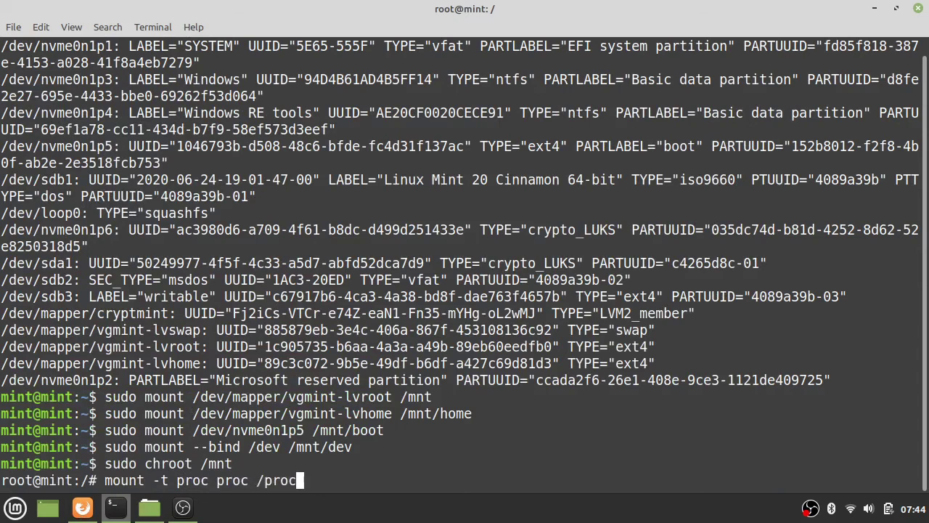
{"action": "key", "text": "Return"}
{"action": "type", "text": "mount -t "}
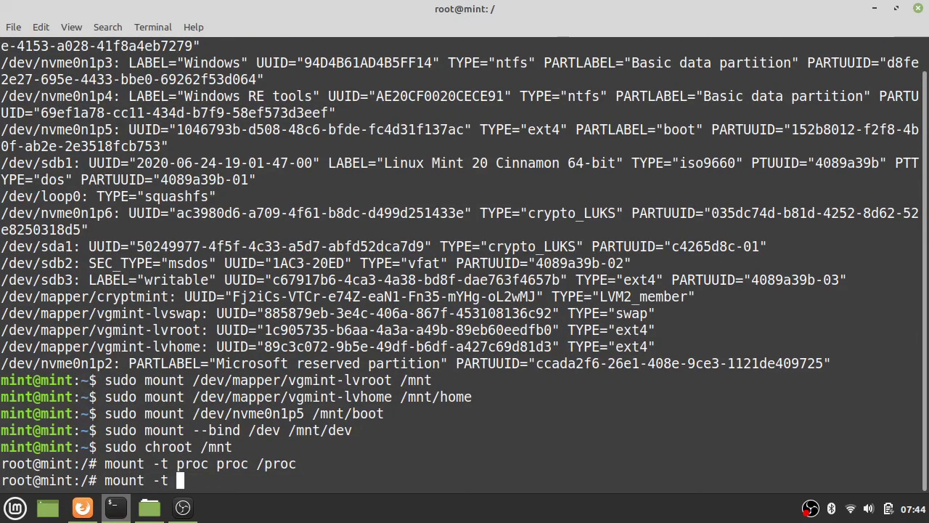
{"action": "type", "text": "sysfs sys"}
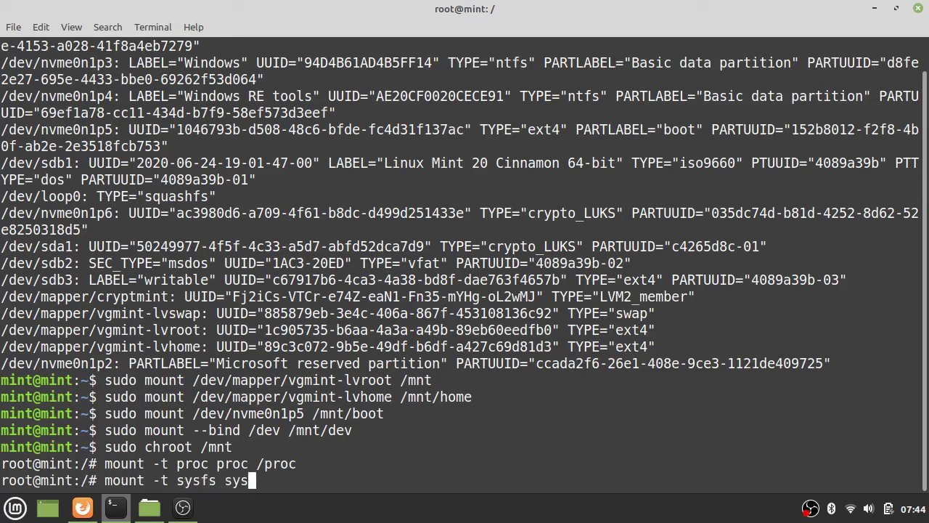
{"action": "type", "text": " /ses"}
{"action": "key", "text": "BackSpace"}
{"action": "key", "text": "BackSpace"}
{"action": "type", "text": "ys"}
{"action": "key", "text": "Return"}
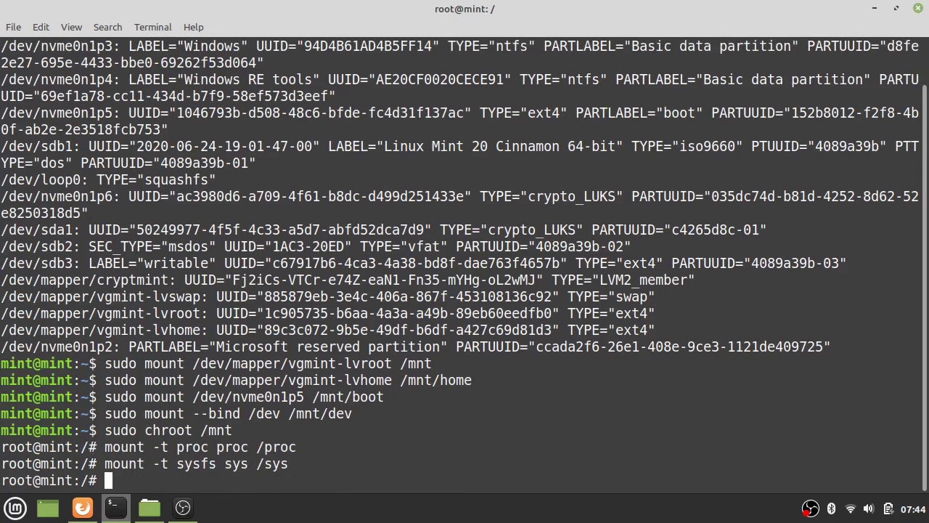
Mount devpts at /dev/pts after fixing the 'devpt' typo.
{"action": "type", "text": "mount -t de"}
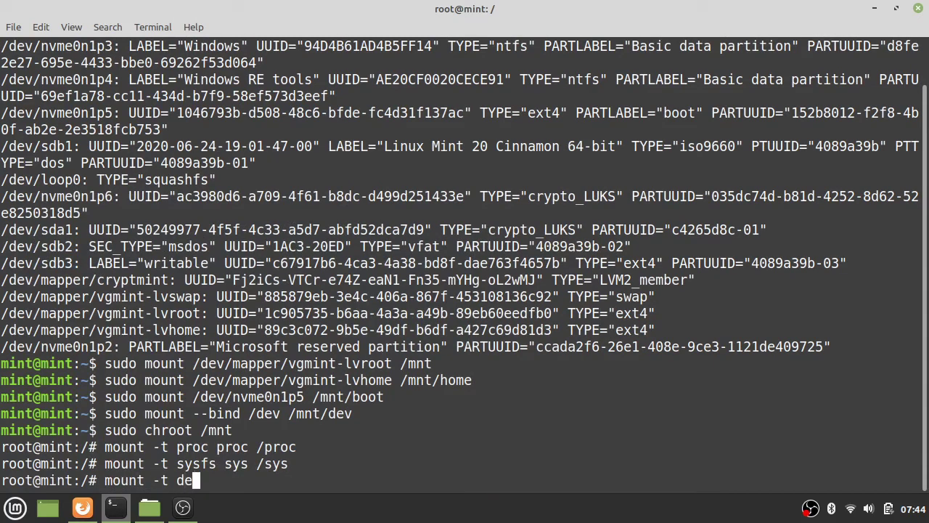
{"action": "type", "text": "vpts devpt /dev/pts"}
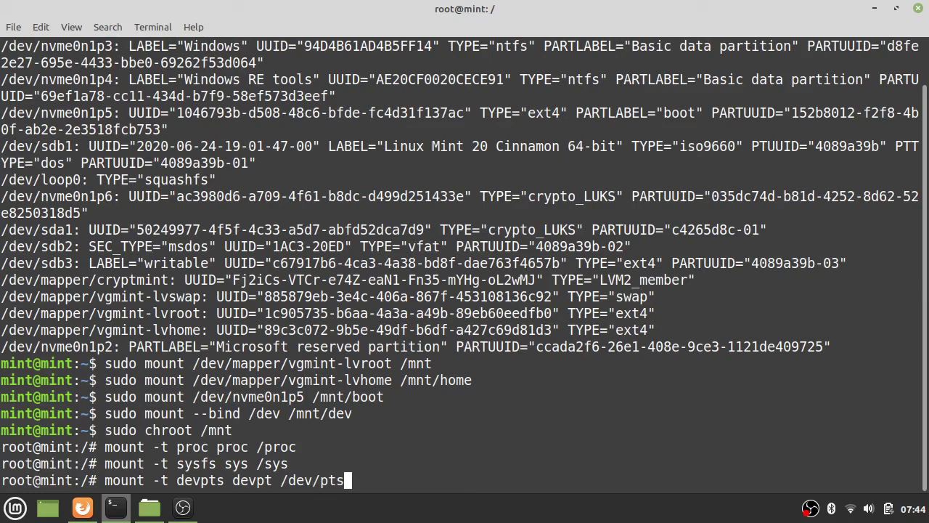
{"action": "key", "text": "Left"}
{"action": "key", "text": "Left"}
{"action": "key", "text": "Left"}
{"action": "key", "text": "Left"}
{"action": "key", "text": "Left"}
{"action": "key", "text": "Left"}
{"action": "key", "text": "Left"}
{"action": "key", "text": "Left"}
{"action": "key", "text": "Left"}
{"action": "type", "text": "s"}
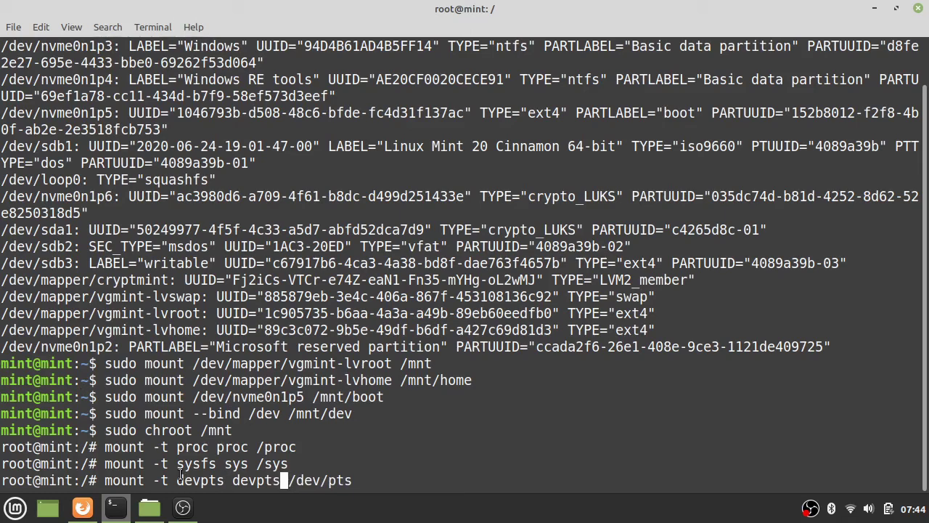
{"action": "left_click_drag", "start_coordinate": [177, 477], "coordinate": [354, 480]}
{"action": "left_click", "coordinate": [374, 477]}
{"action": "key", "text": "End"}
{"action": "key", "text": "Return"}
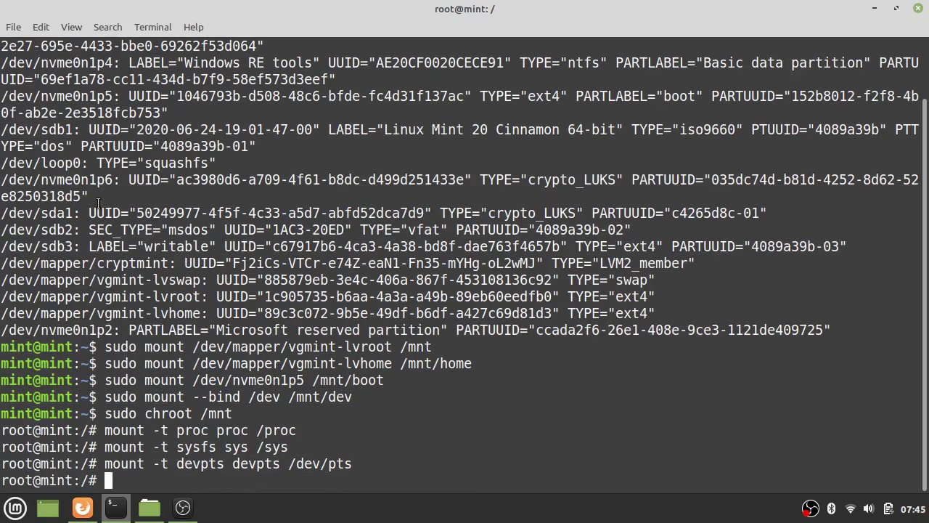
Copy the nvme0n1p6 LUKS UUID and open /etc/crypttab with sudo nano.
{"action": "left_click_drag", "start_coordinate": [2, 179], "coordinate": [600, 181]}
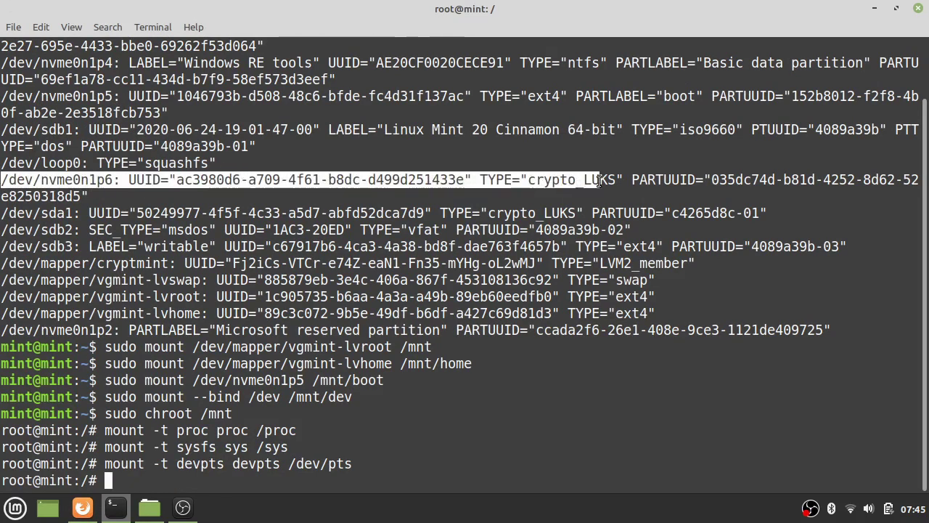
{"action": "double_click", "coordinate": [600, 180]}
{"action": "mouse_move", "coordinate": [464, 180]}
{"action": "left_mouse_down"}
{"action": "mouse_move", "coordinate": [127, 180]}
{"action": "mouse_move", "coordinate": [472, 180]}
{"action": "left_mouse_up"}
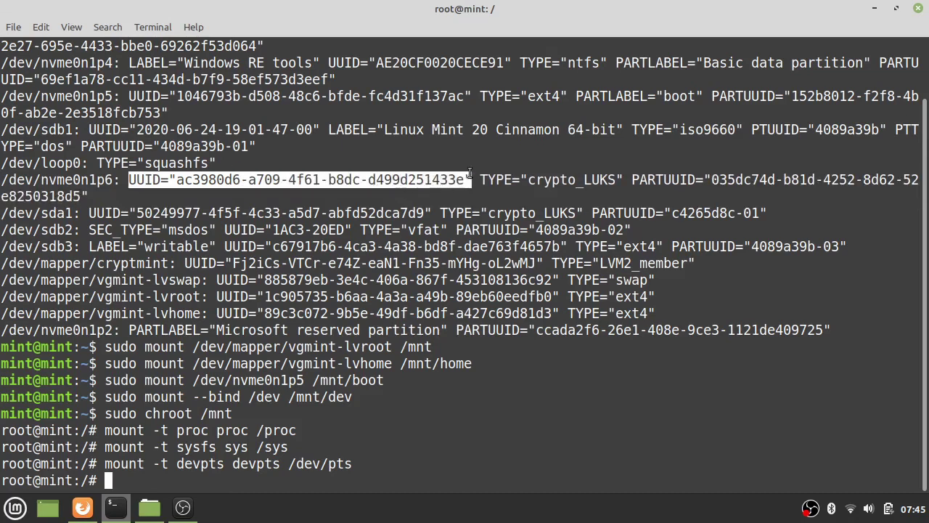
{"action": "right_click", "coordinate": [424, 180]}
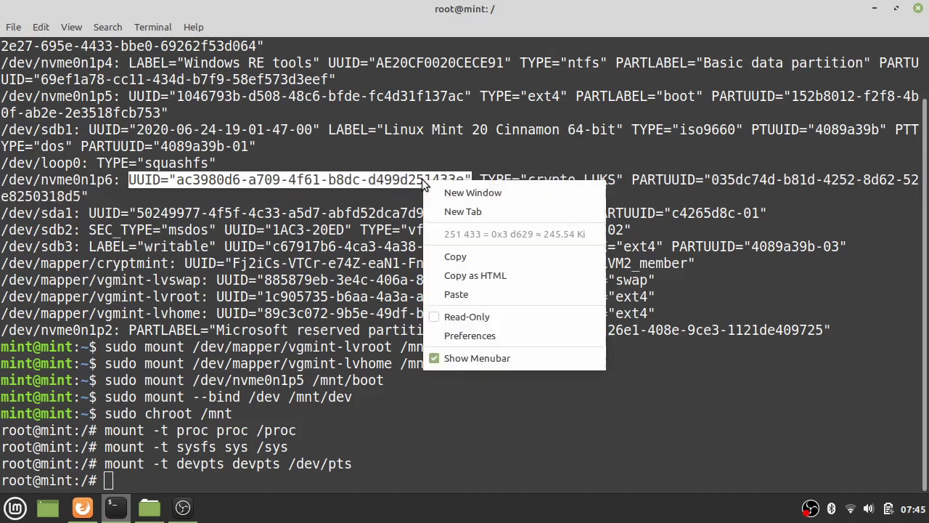
{"action": "left_click", "coordinate": [461, 259]}
{"action": "left_click", "coordinate": [380, 438]}
{"action": "type", "text": "sudo nano /"}
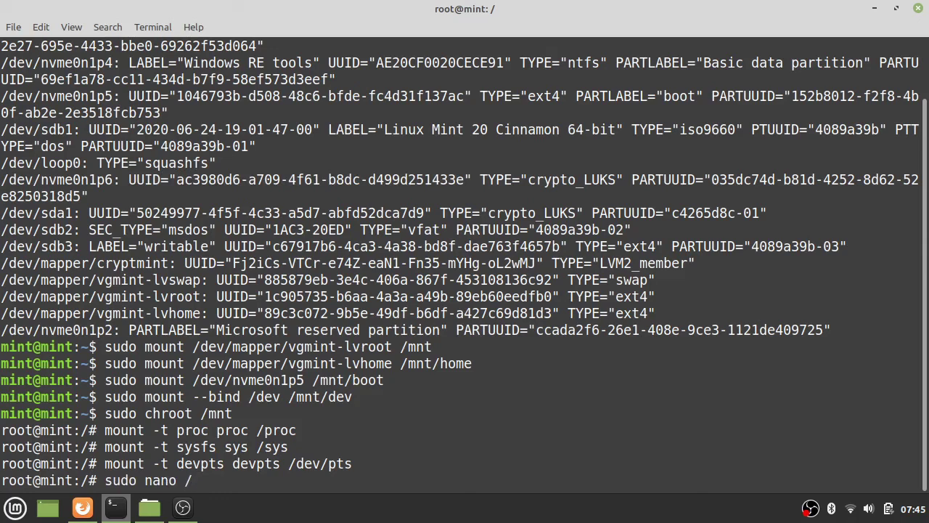
{"action": "type", "text": "etc/crypttab"}
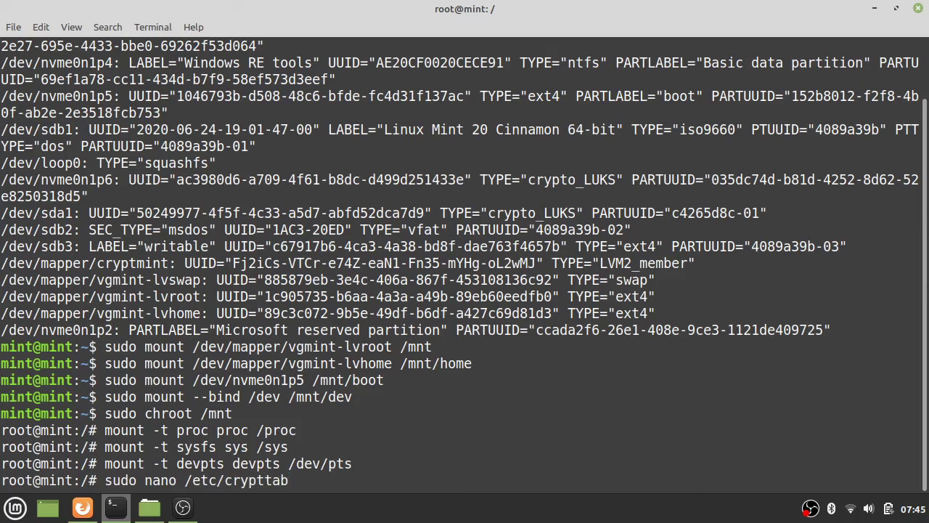
{"action": "key", "text": "Return"}
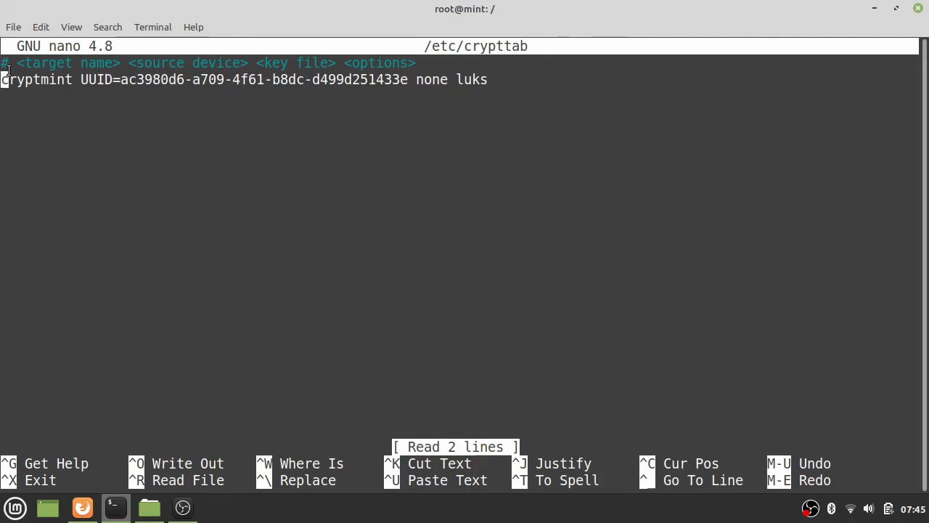
Check each crypttab field (cryptmint, the LUKS UUID, none, luks) against the header, then exit nano.
{"action": "left_click_drag", "start_coordinate": [16, 63], "coordinate": [125, 64]}
{"action": "left_click_drag", "start_coordinate": [7, 80], "coordinate": [67, 82]}
{"action": "left_click_drag", "start_coordinate": [137, 64], "coordinate": [237, 70]}
{"action": "left_click_drag", "start_coordinate": [81, 80], "coordinate": [408, 81]}
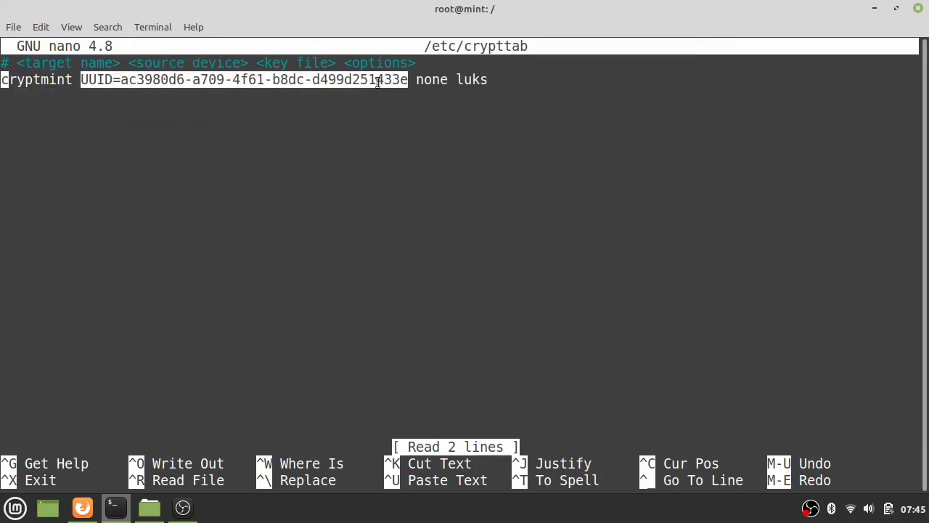
{"action": "left_click_drag", "start_coordinate": [257, 62], "coordinate": [336, 64]}
{"action": "double_click", "coordinate": [424, 80]}
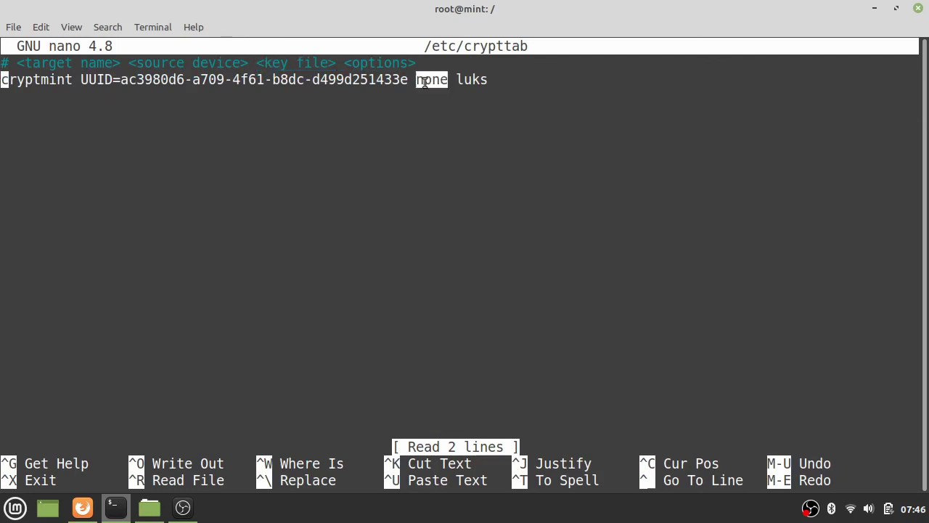
{"action": "double_click", "coordinate": [368, 64]}
{"action": "double_click", "coordinate": [470, 79]}
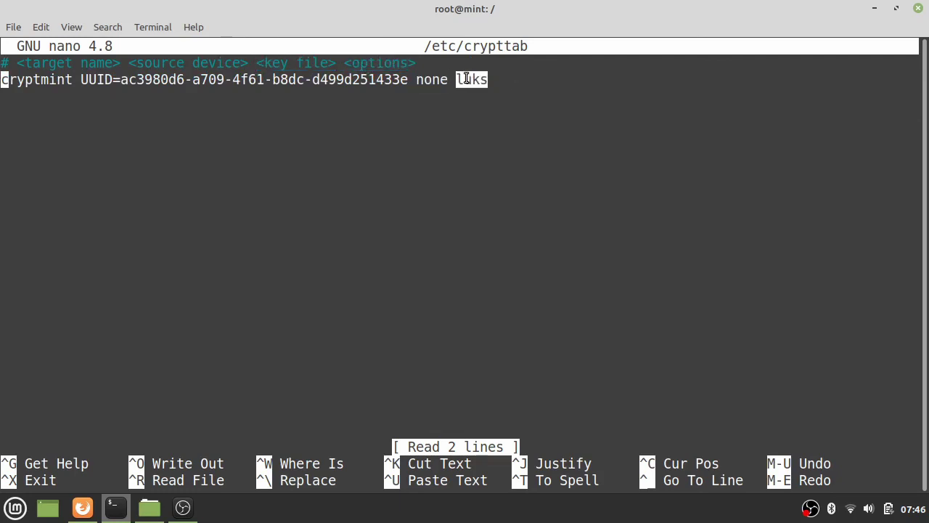
{"action": "left_click", "coordinate": [448, 186]}
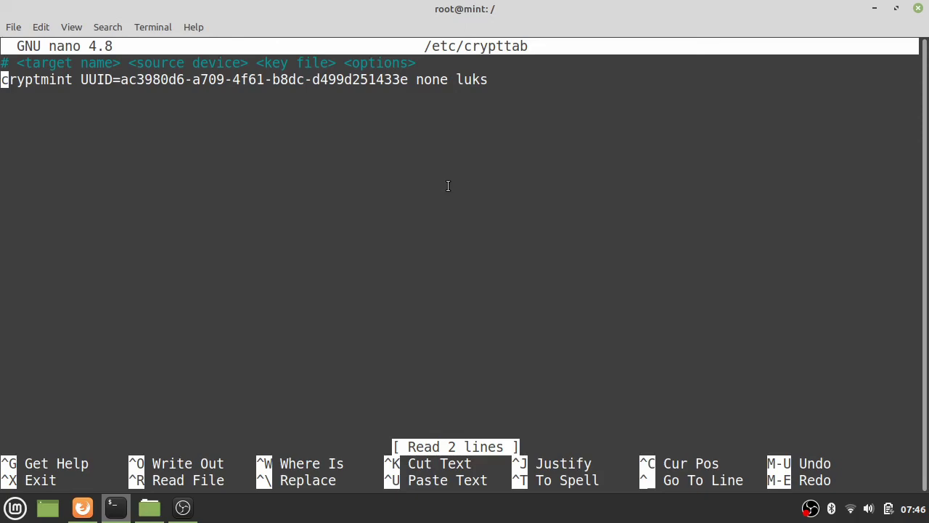
{"action": "key", "text": "ctrl+x"}
Run update-initramfs -k all -c inside the chroot.
{"action": "type", "text": "update-initramfs -k all -c"}
{"action": "key", "text": "Return"}
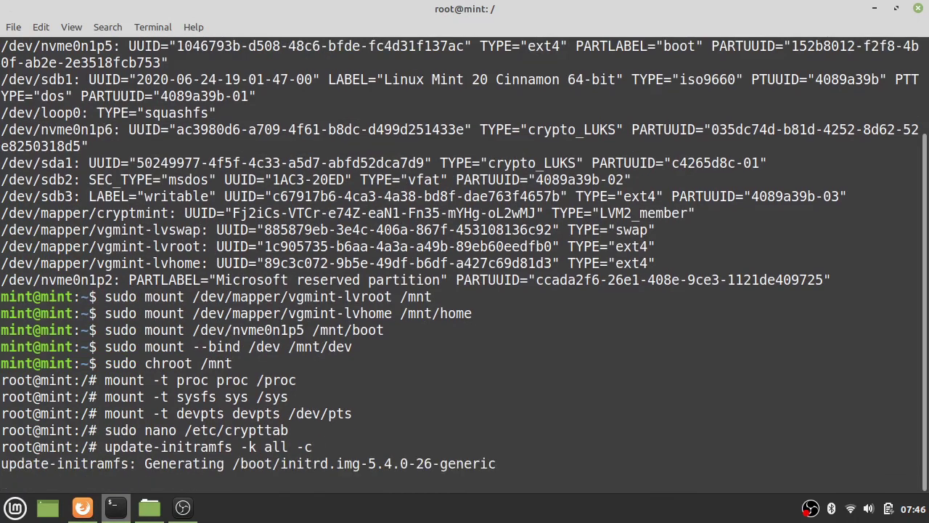